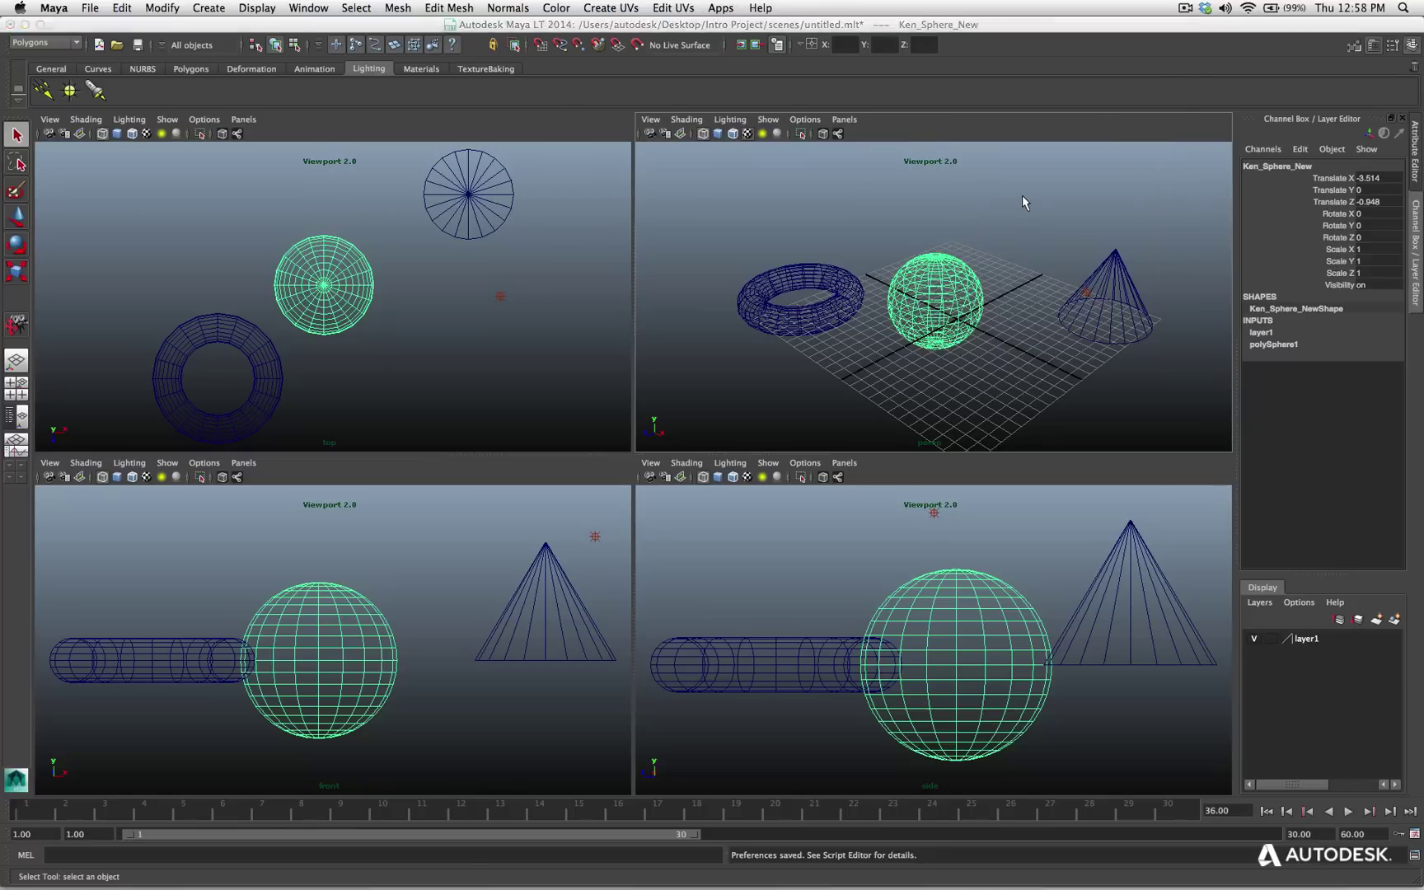
- Maximize the perspective view and bring up the polygon tool shelf
{"action": "key", "text": "space"}
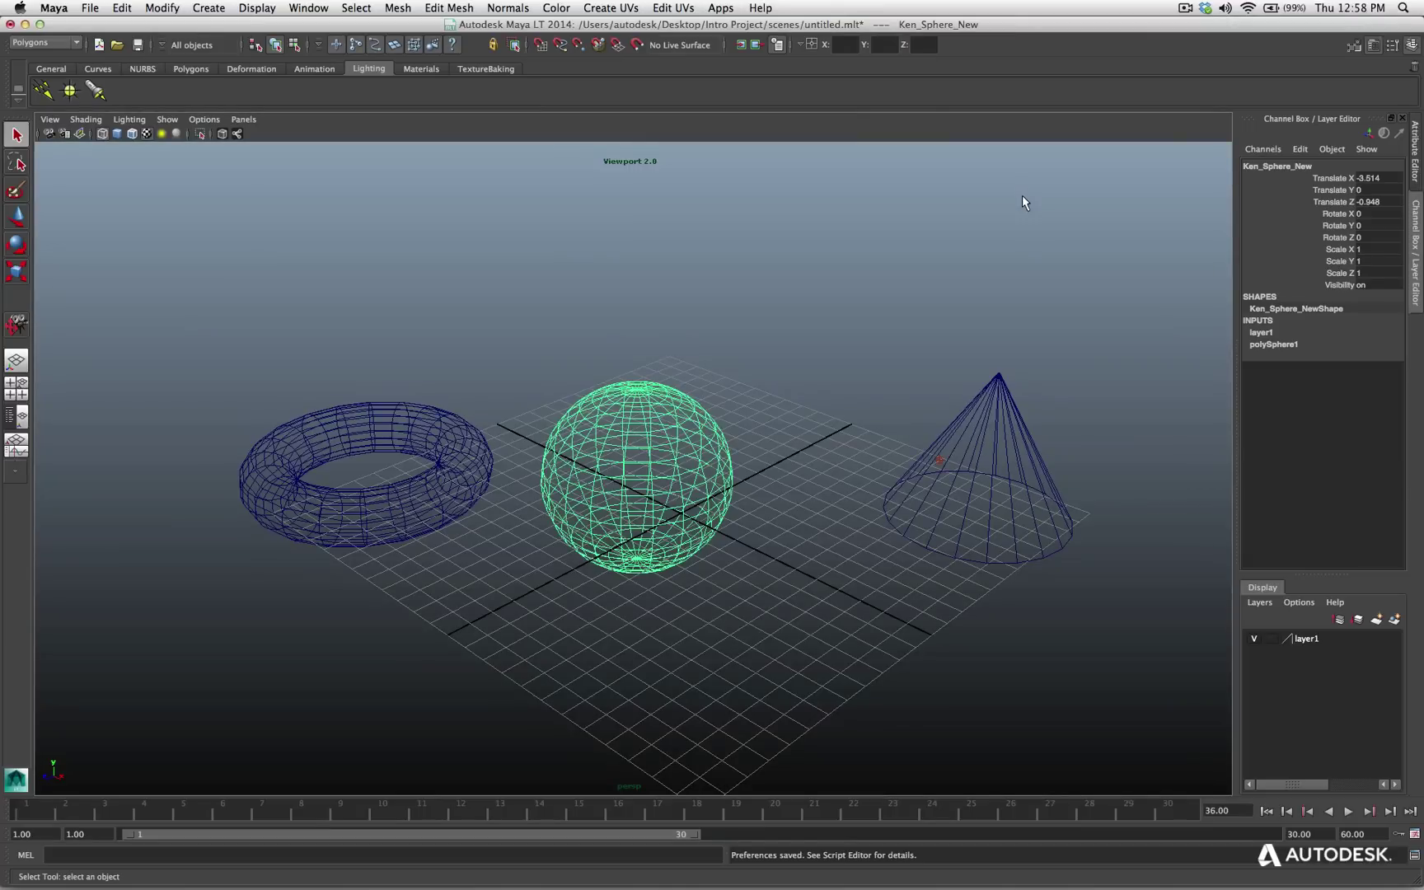
{"action": "left_click", "coordinate": [190, 70]}
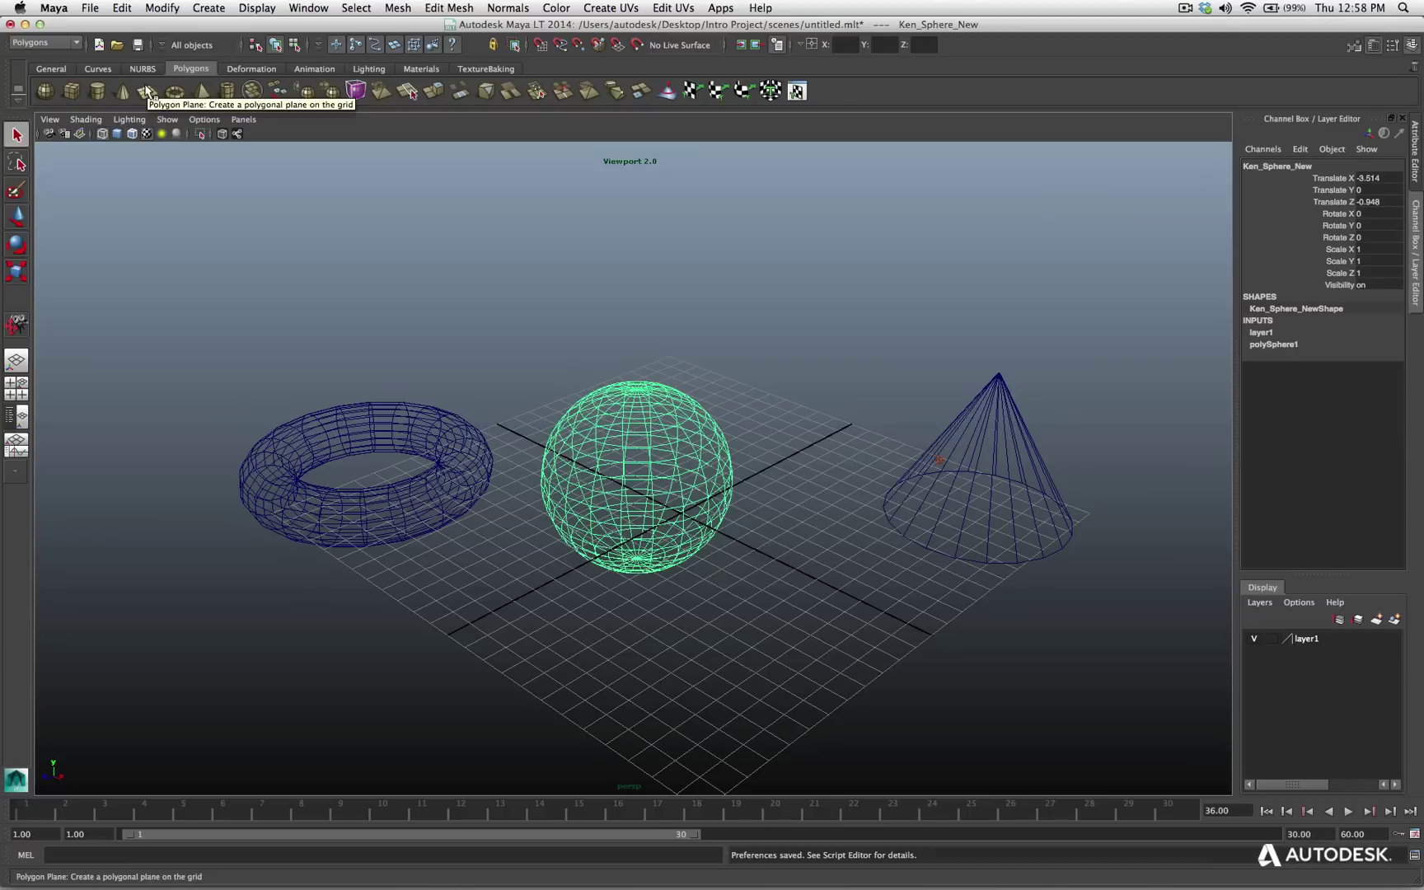
- Look over the Create and Modify commands and display the hotbox briefly over the perspective view
{"action": "left_click", "coordinate": [227, 10]}
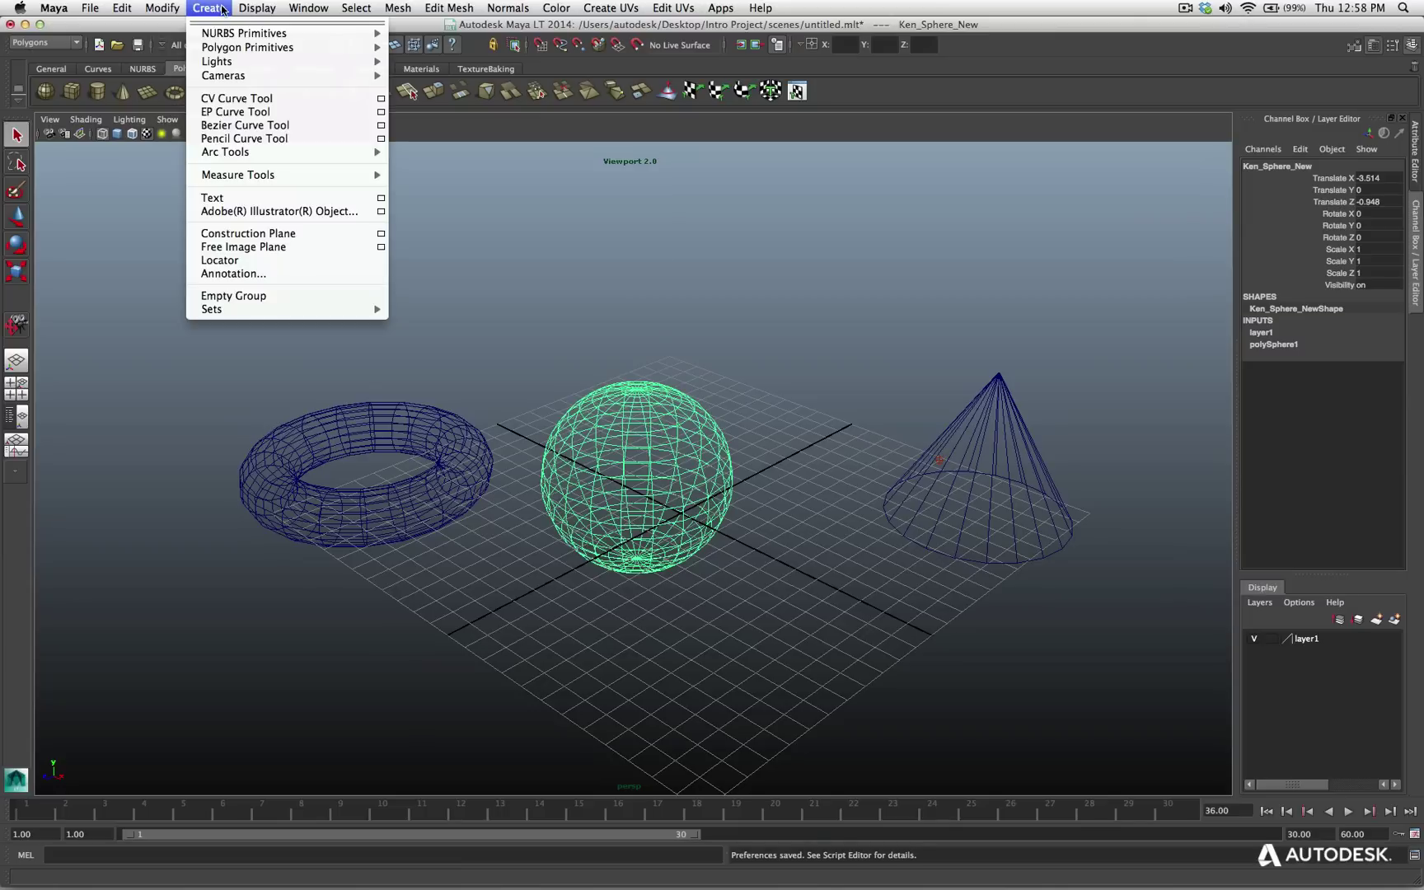
{"action": "mouse_move", "coordinate": [166, 17]}
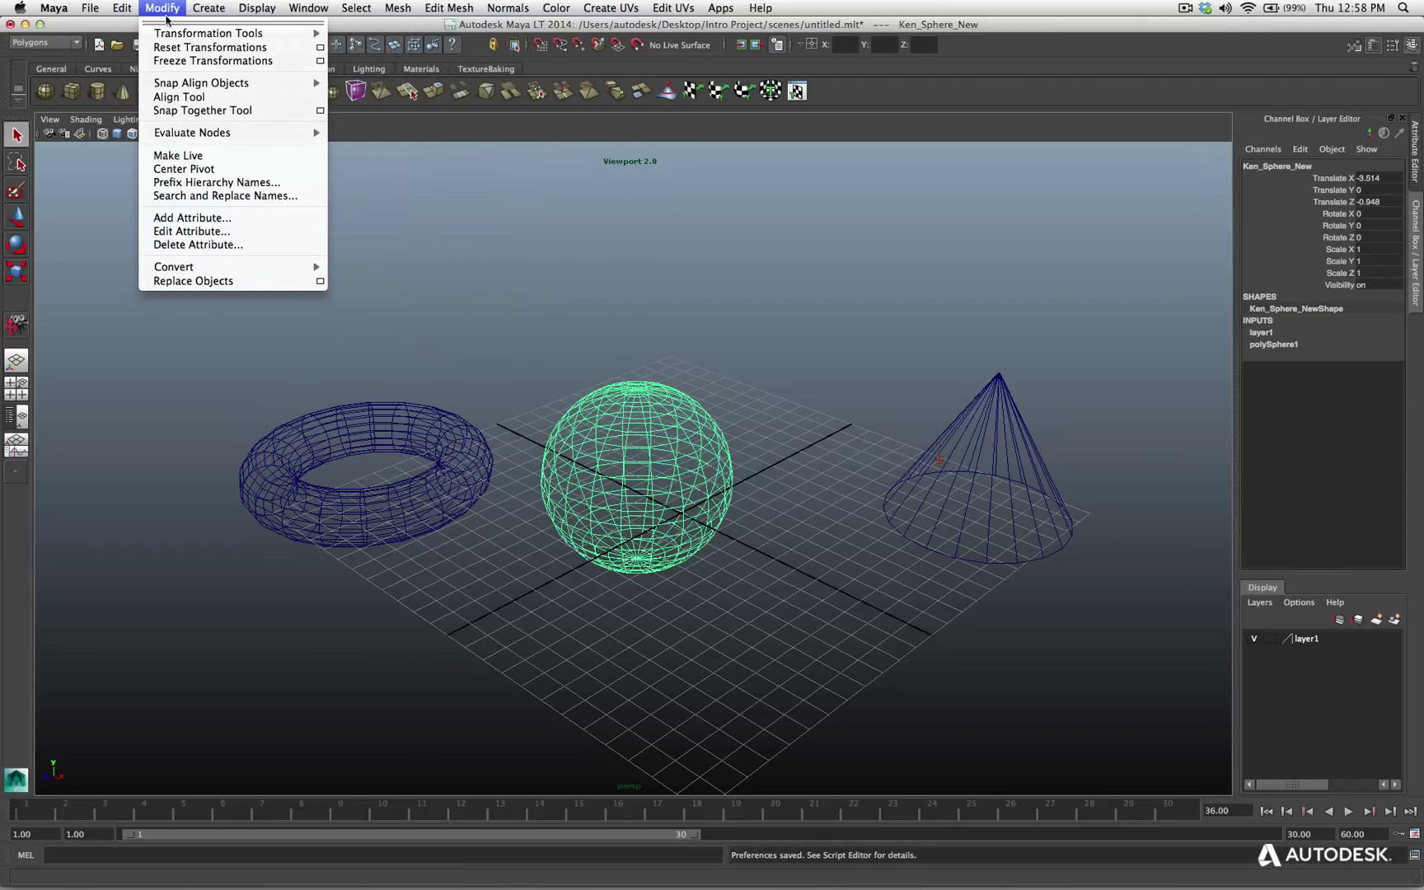
{"action": "left_click", "coordinate": [208, 7]}
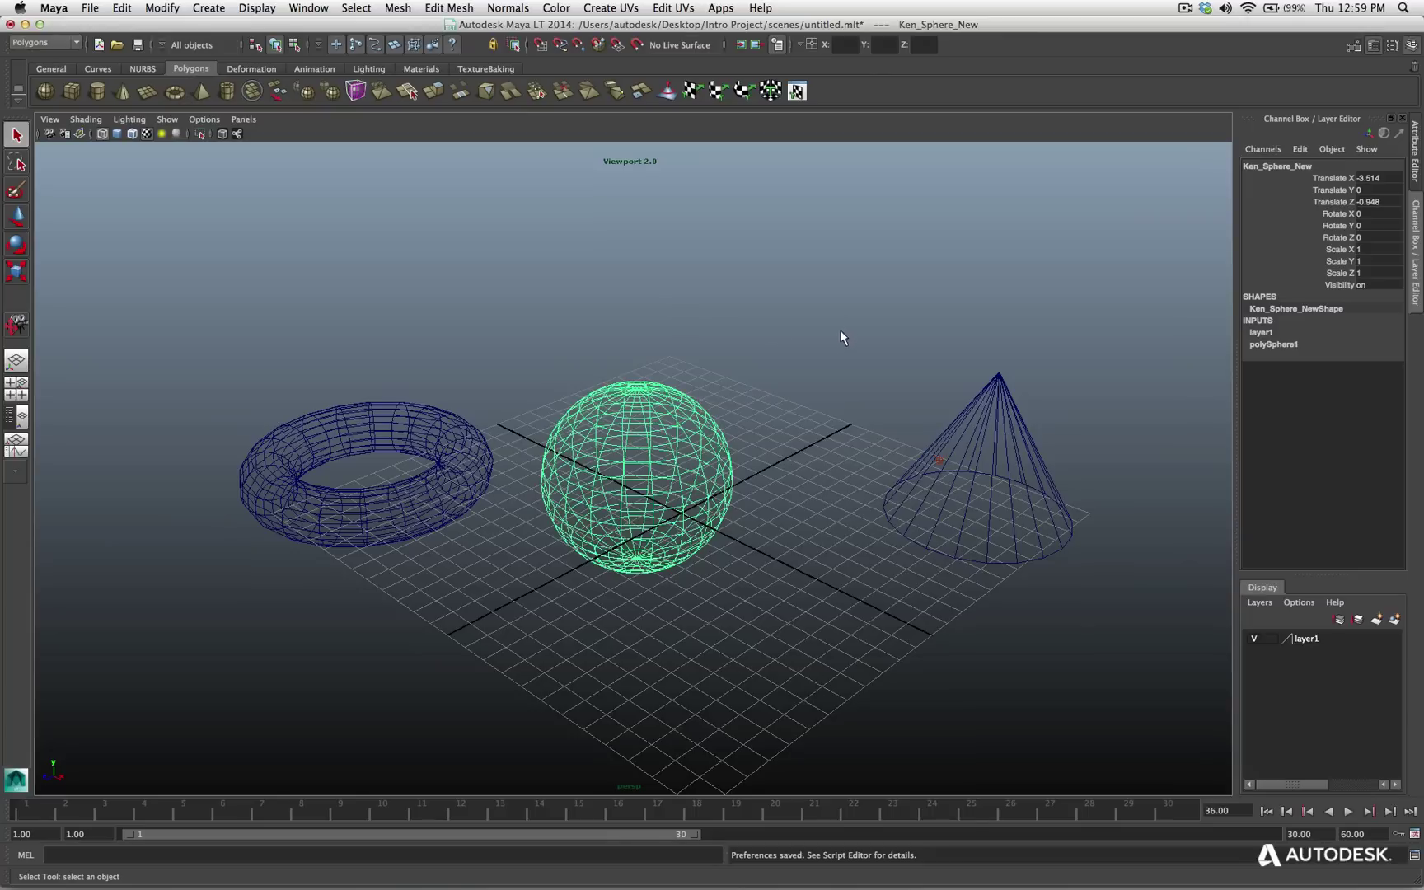
{"action": "key", "text": "space"}
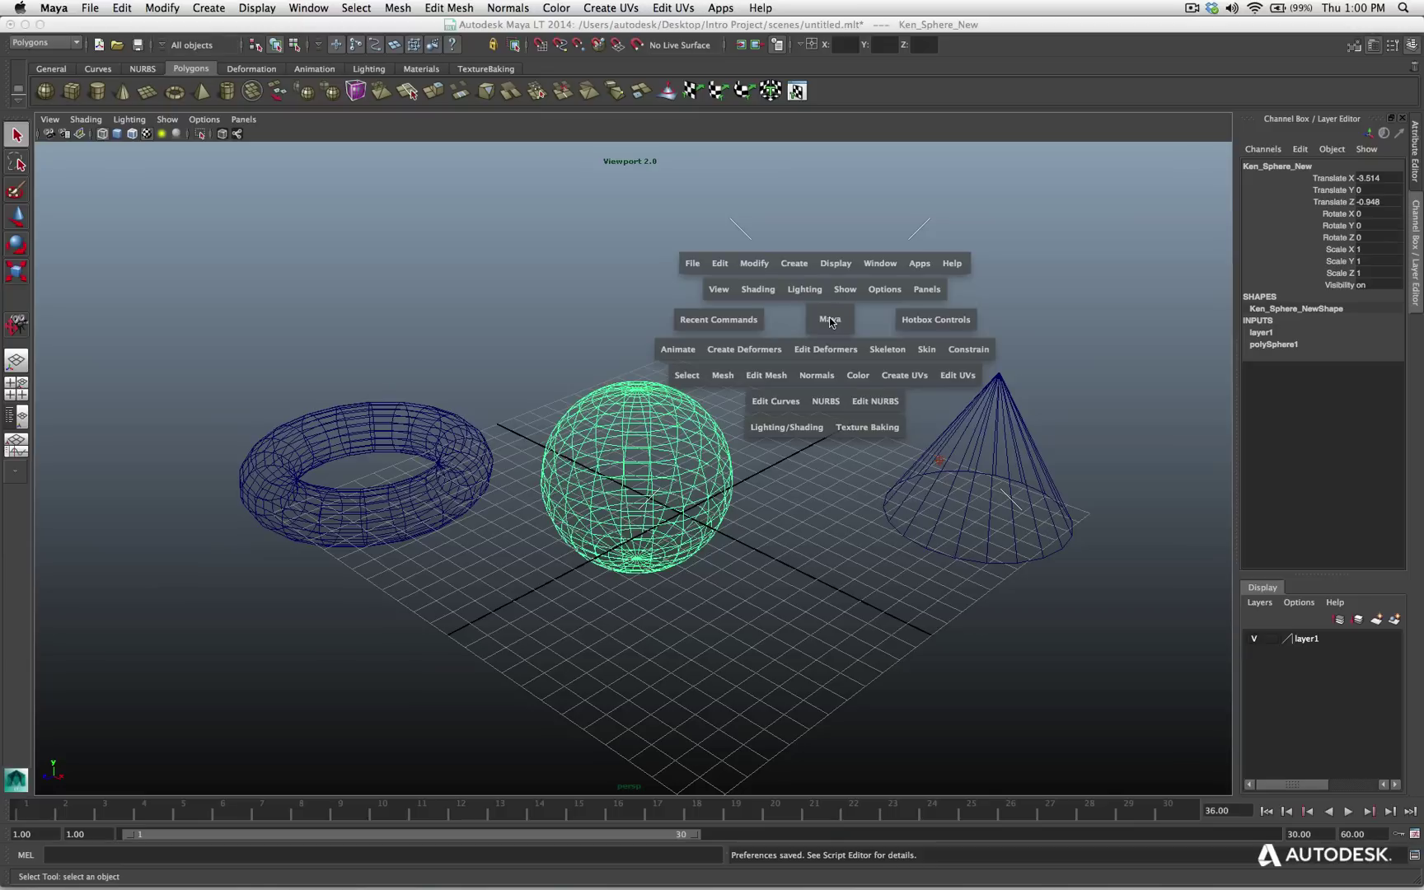
{"action": "key", "text": "space"}
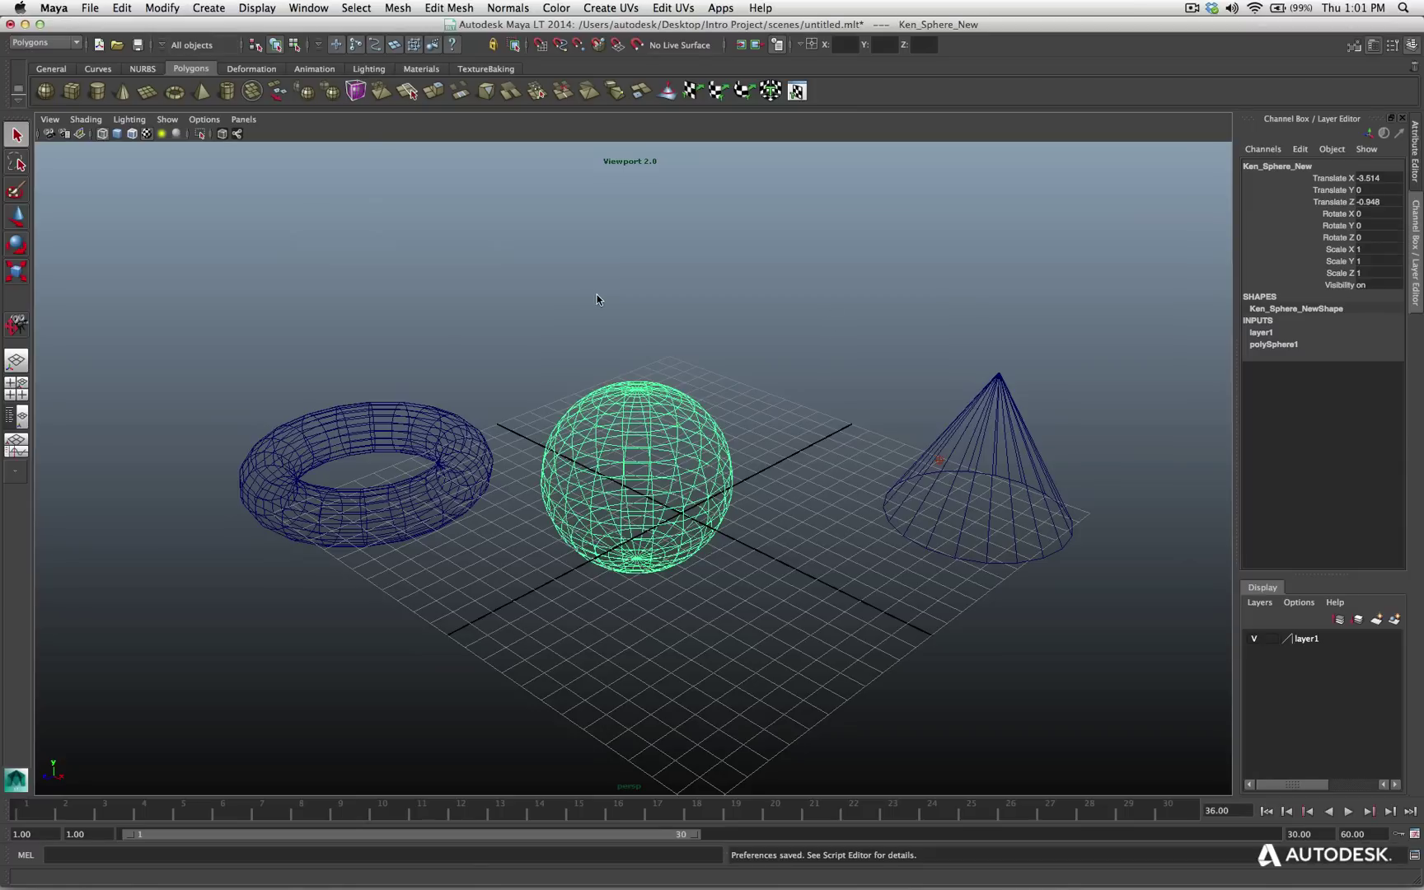
- Examine the common commands for creating, editing, modifying, display and windows, then the available menu sets and the Polygons-specific commands
{"action": "left_click", "coordinate": [209, 7]}
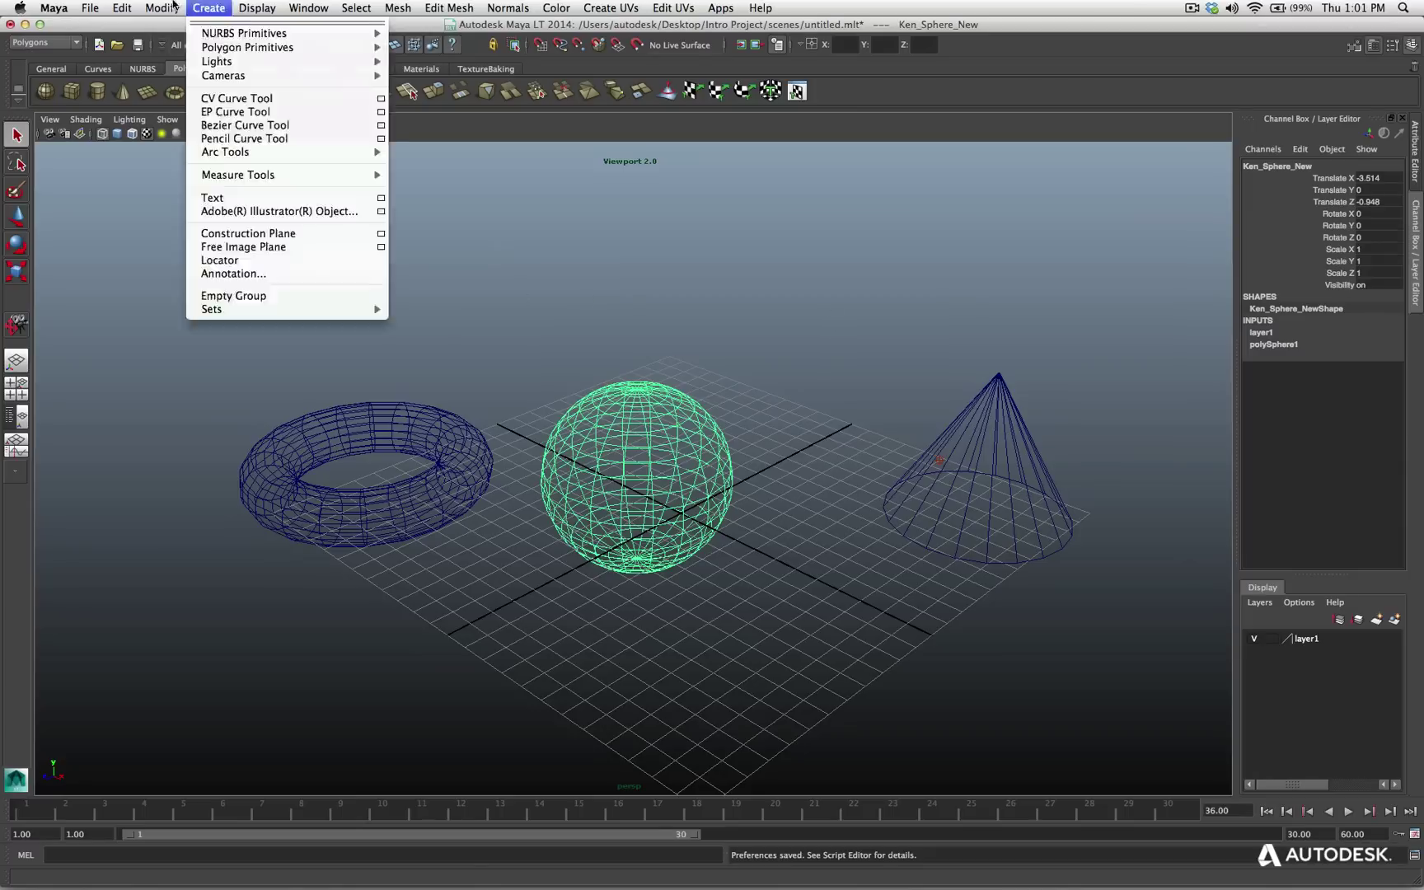
{"action": "mouse_move", "coordinate": [91, 9]}
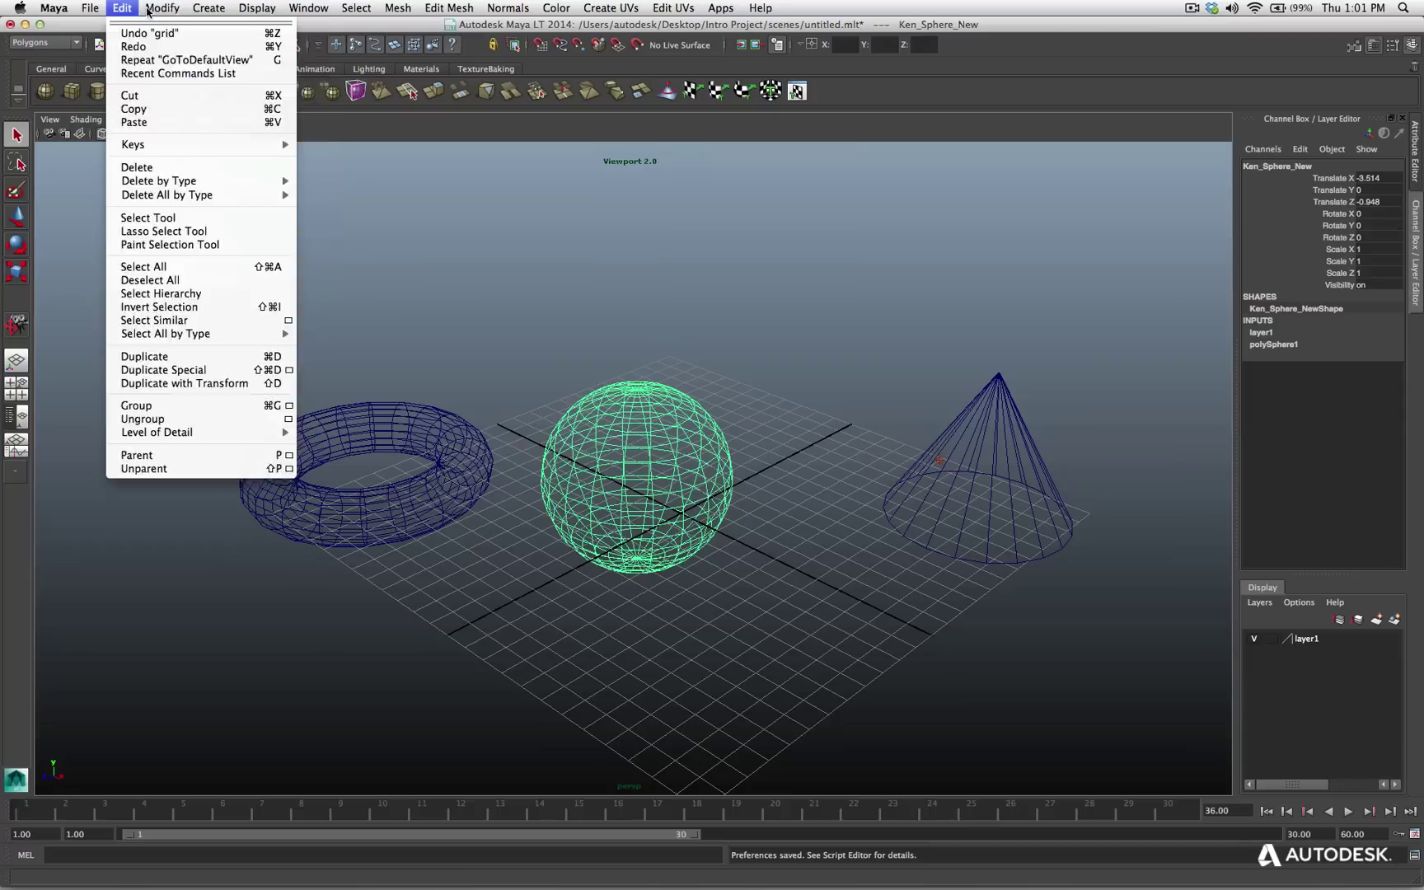
{"action": "mouse_move", "coordinate": [160, 9]}
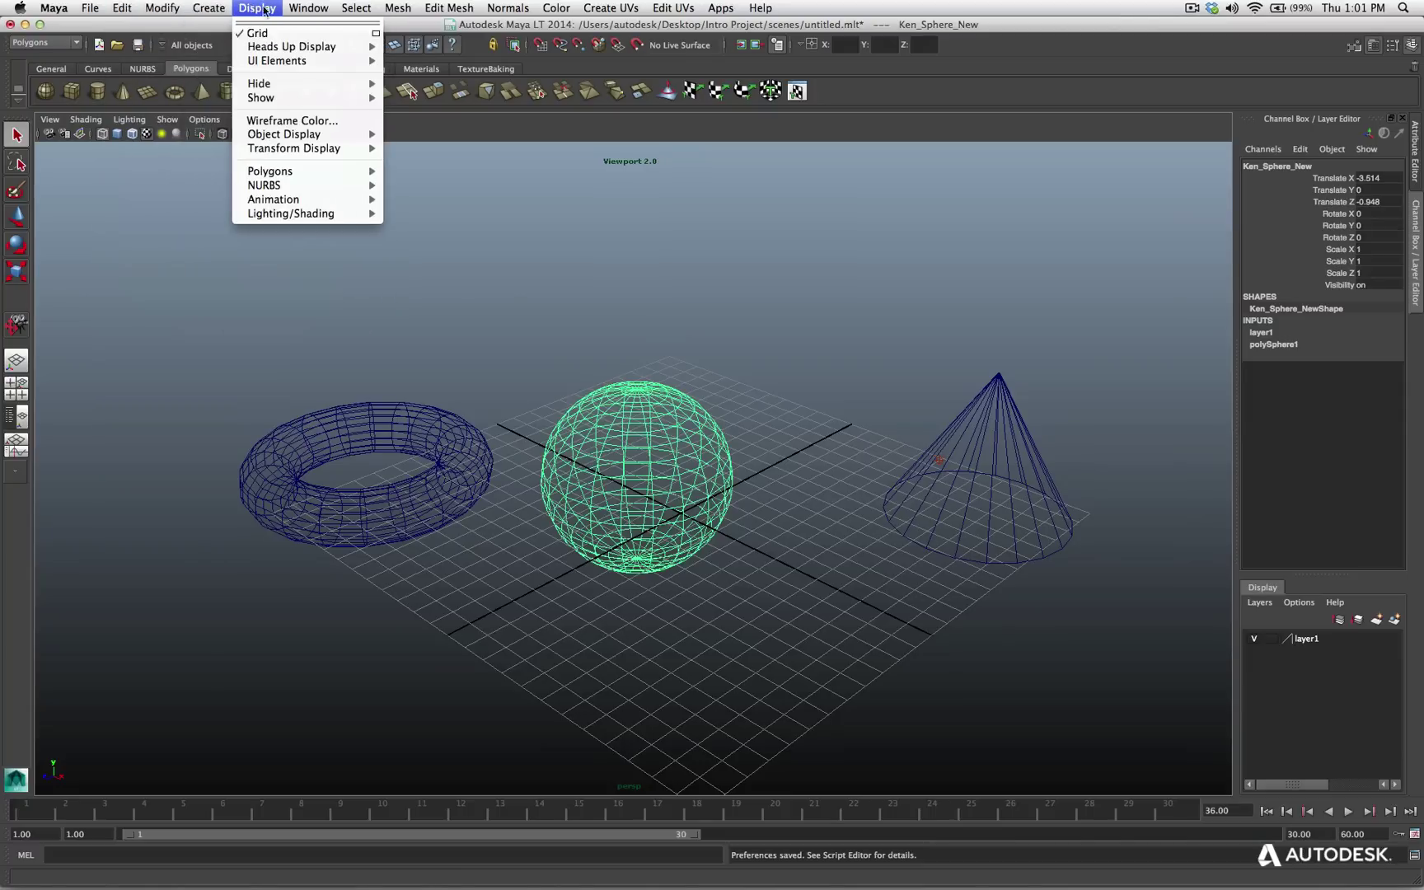
{"action": "mouse_move", "coordinate": [301, 8]}
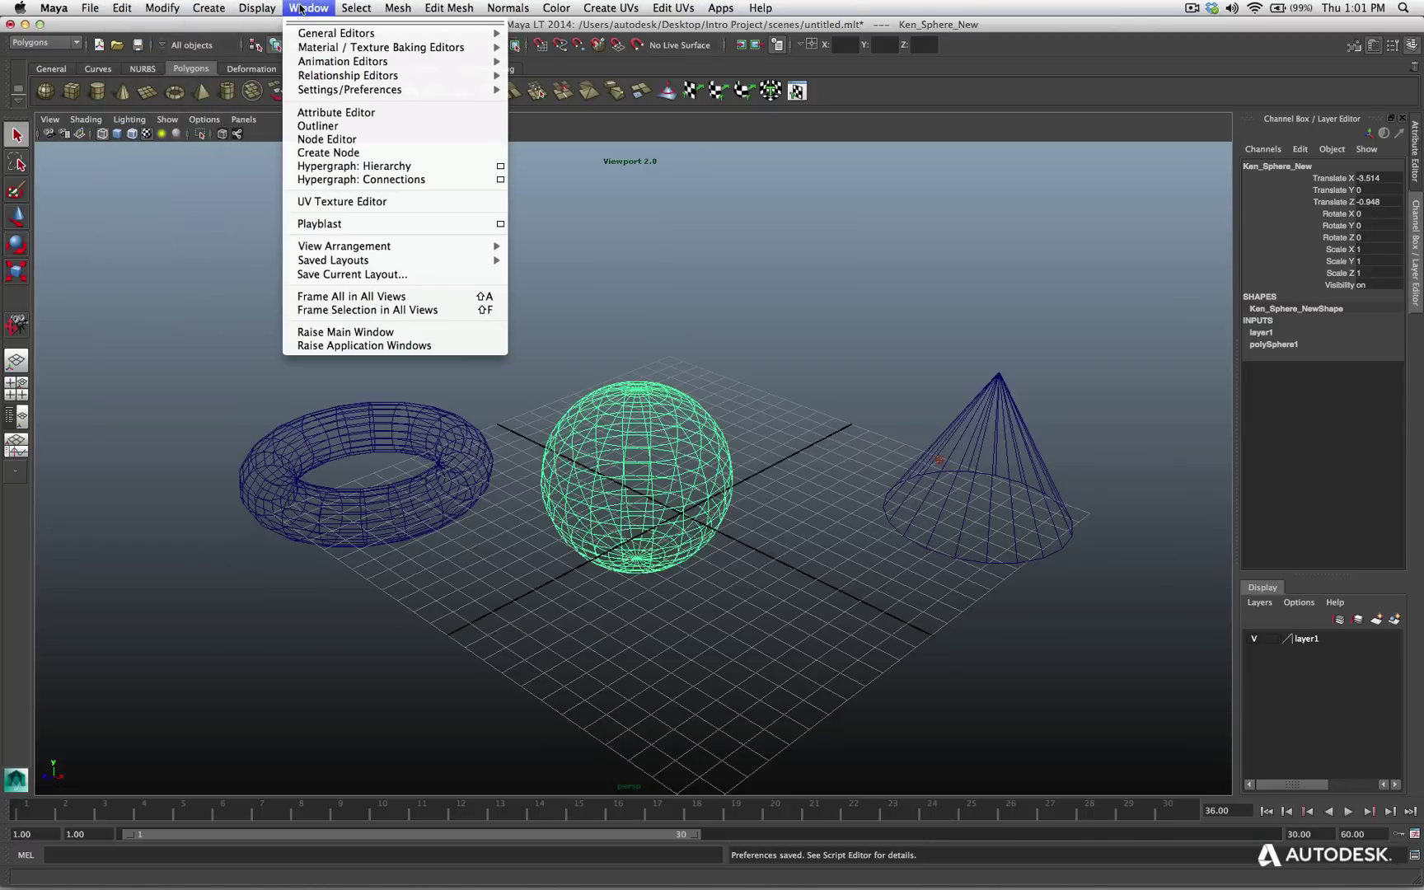
{"action": "mouse_move", "coordinate": [728, 14]}
{"action": "left_click", "coordinate": [78, 44]}
{"action": "left_click", "coordinate": [79, 45]}
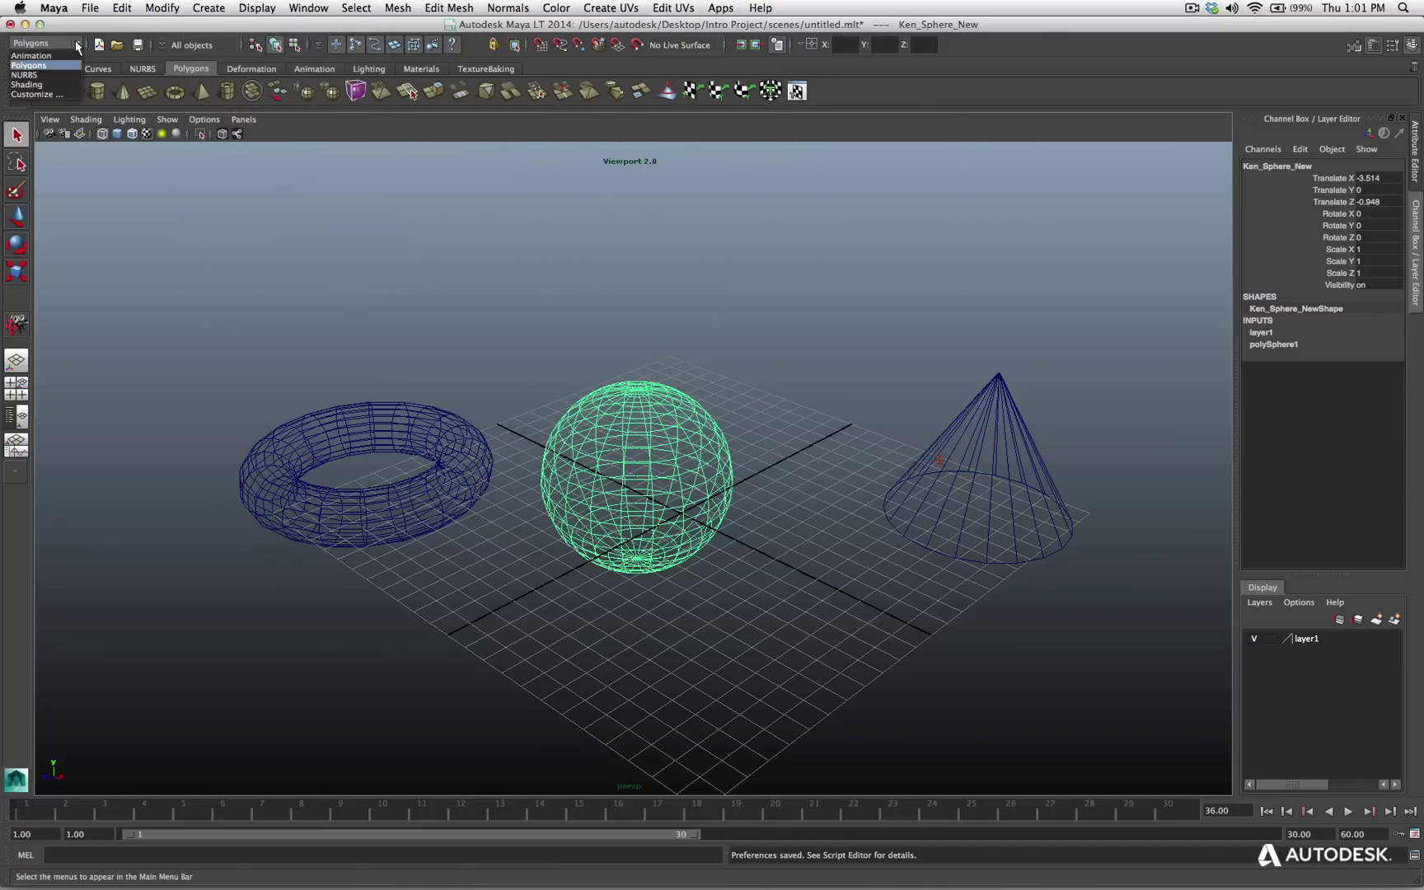
{"action": "left_click", "coordinate": [76, 46]}
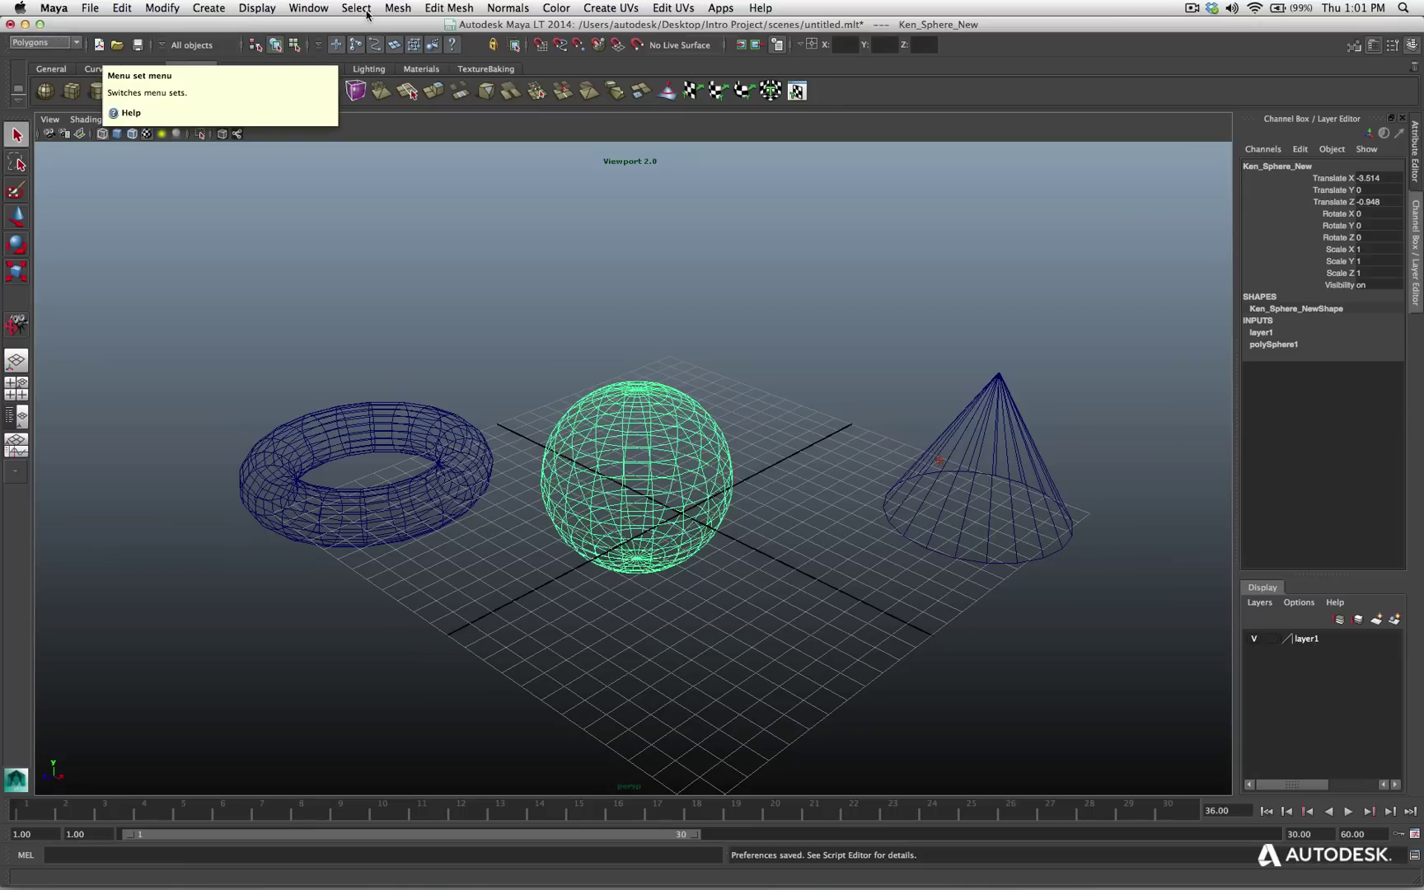
{"action": "left_click", "coordinate": [403, 10]}
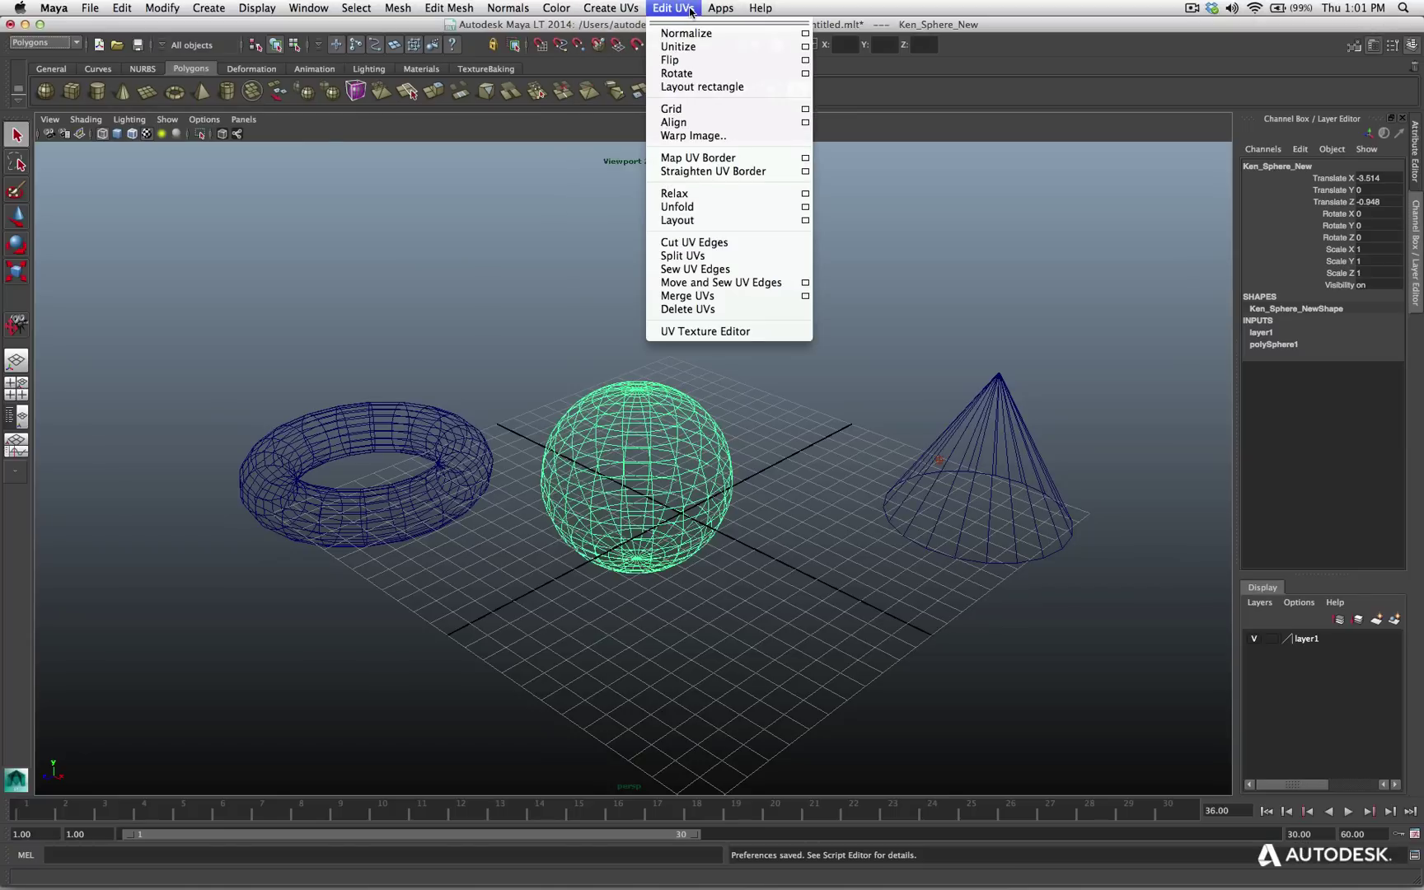
- Switch to the Animation menu set and look through its animation, deformer, skin and constraint commands
{"action": "left_click", "coordinate": [77, 44]}
{"action": "left_click", "coordinate": [77, 43]}
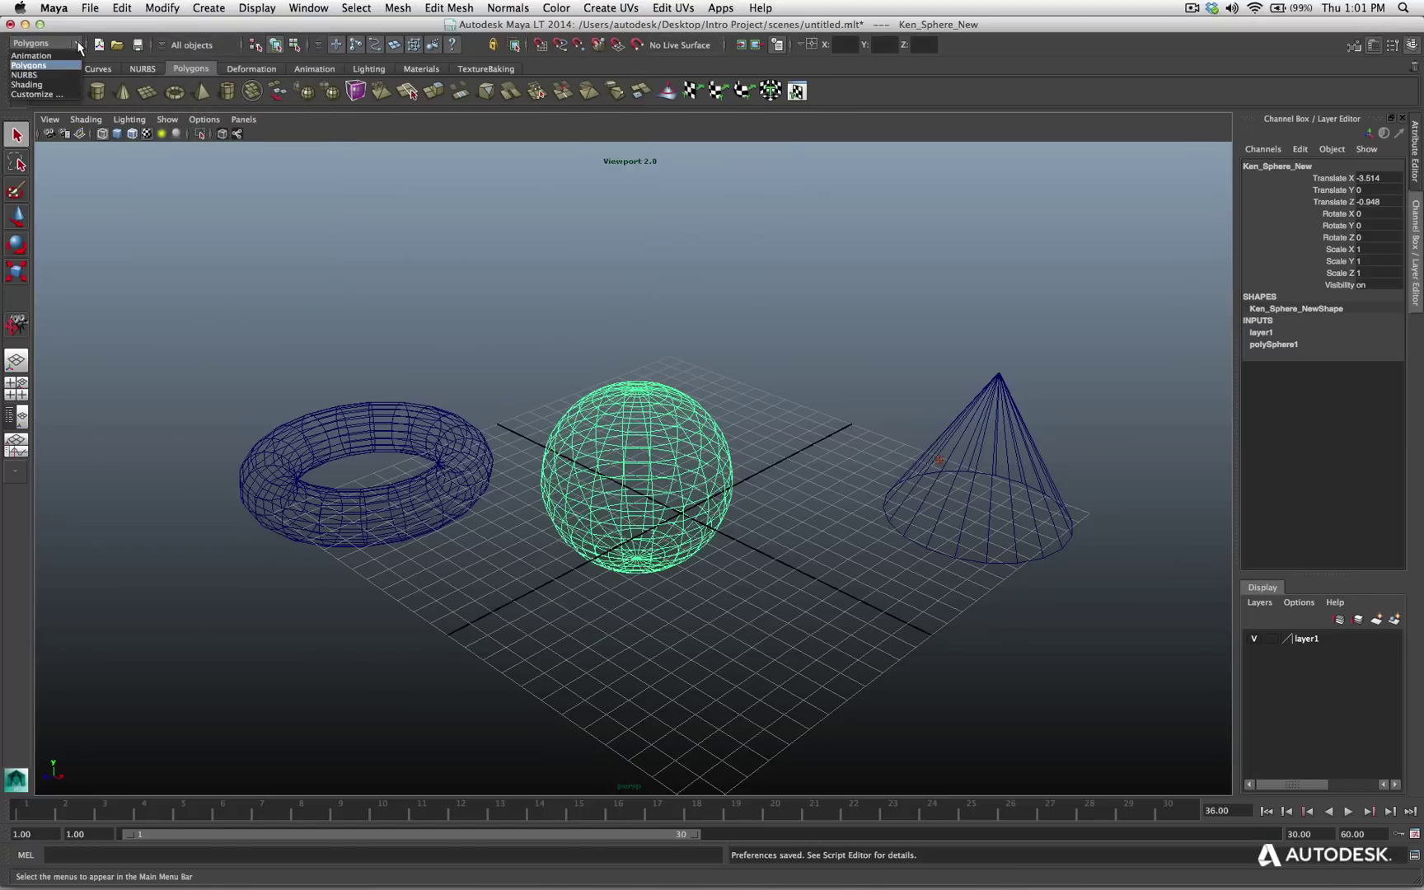
{"action": "left_click", "coordinate": [51, 55]}
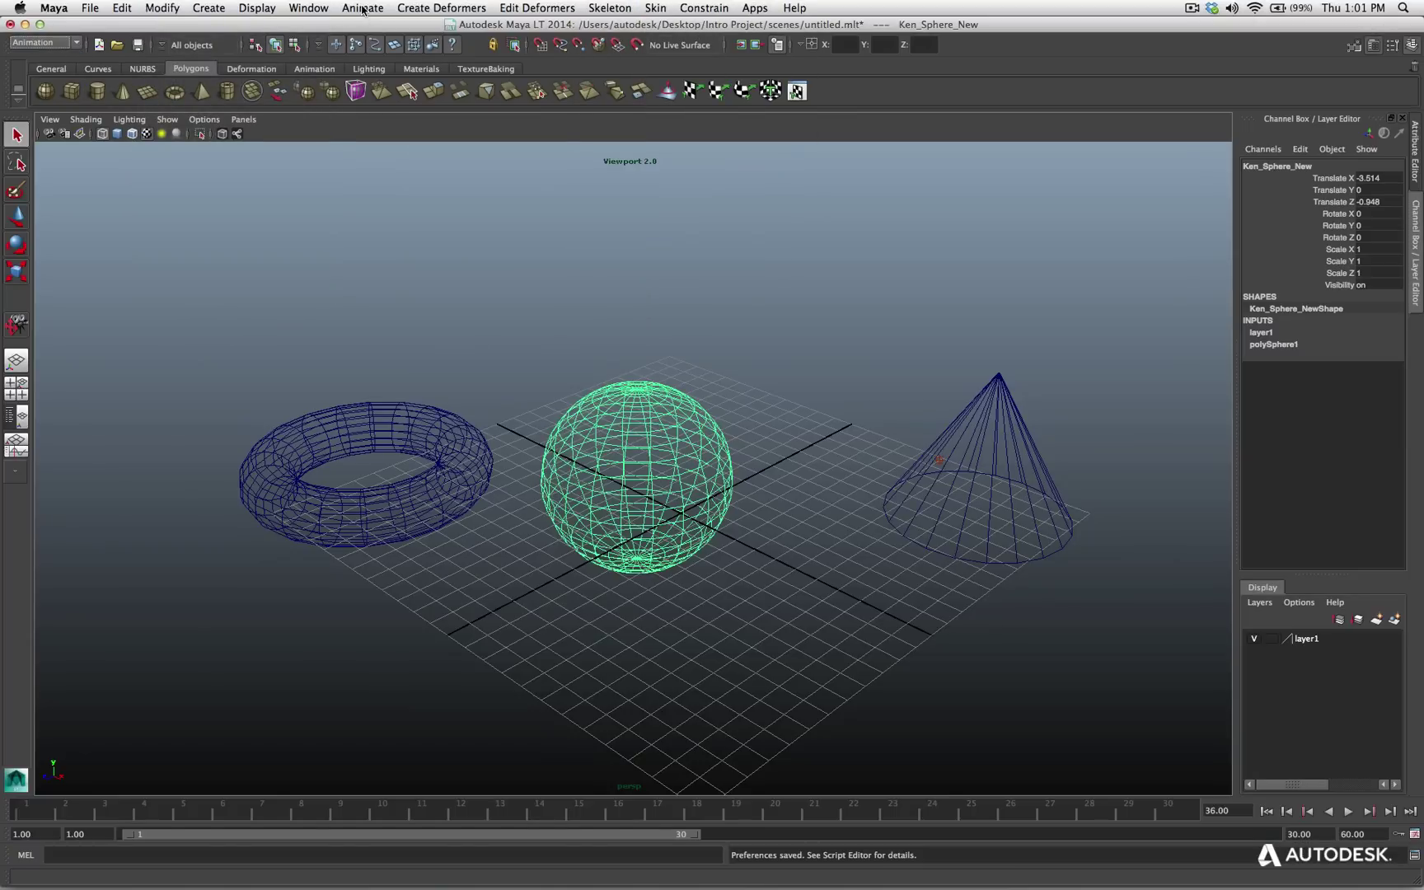
{"action": "left_click", "coordinate": [362, 10]}
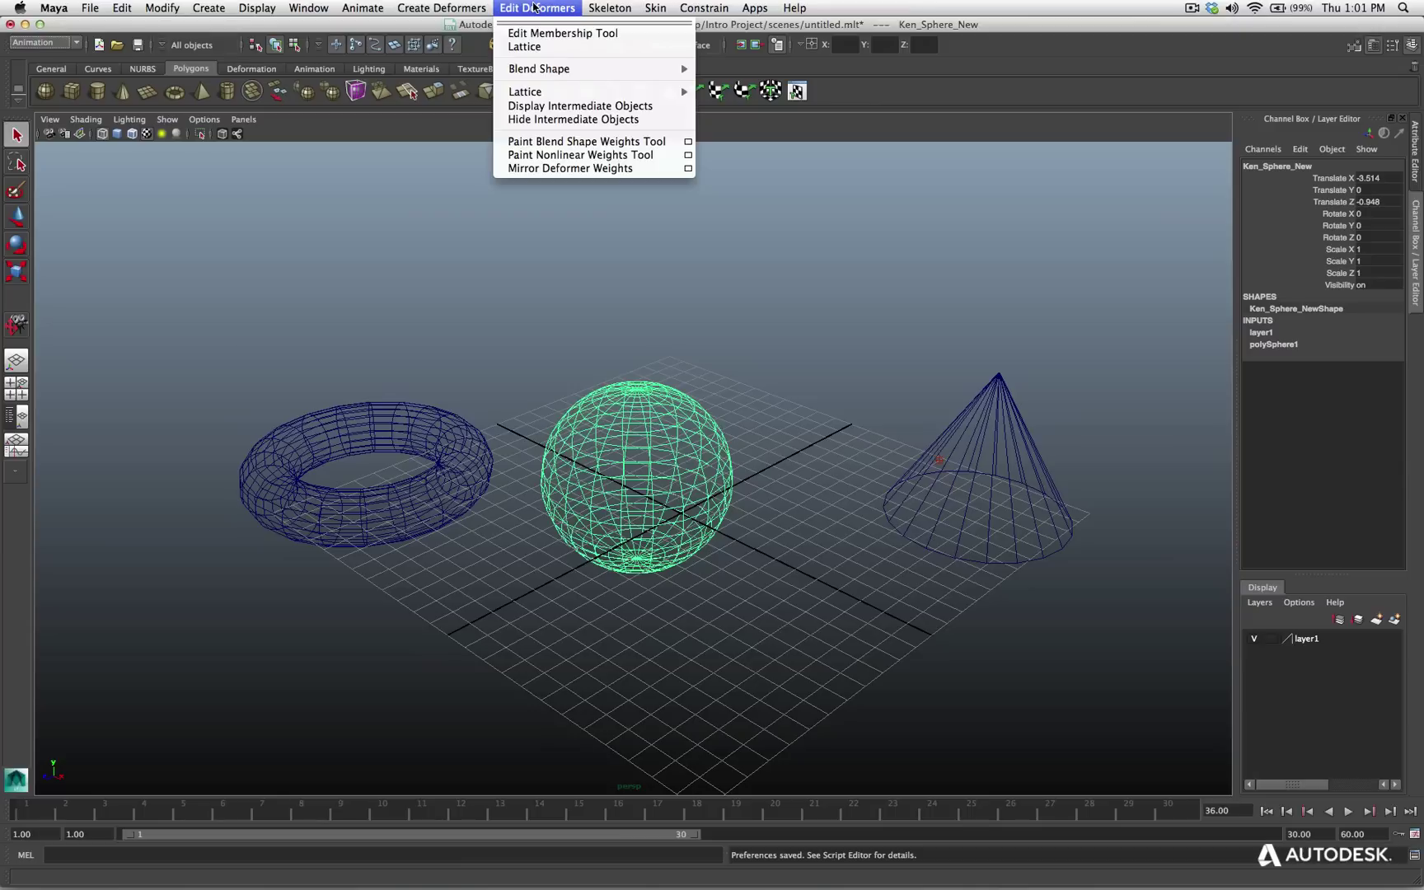
{"action": "mouse_move", "coordinate": [655, 8]}
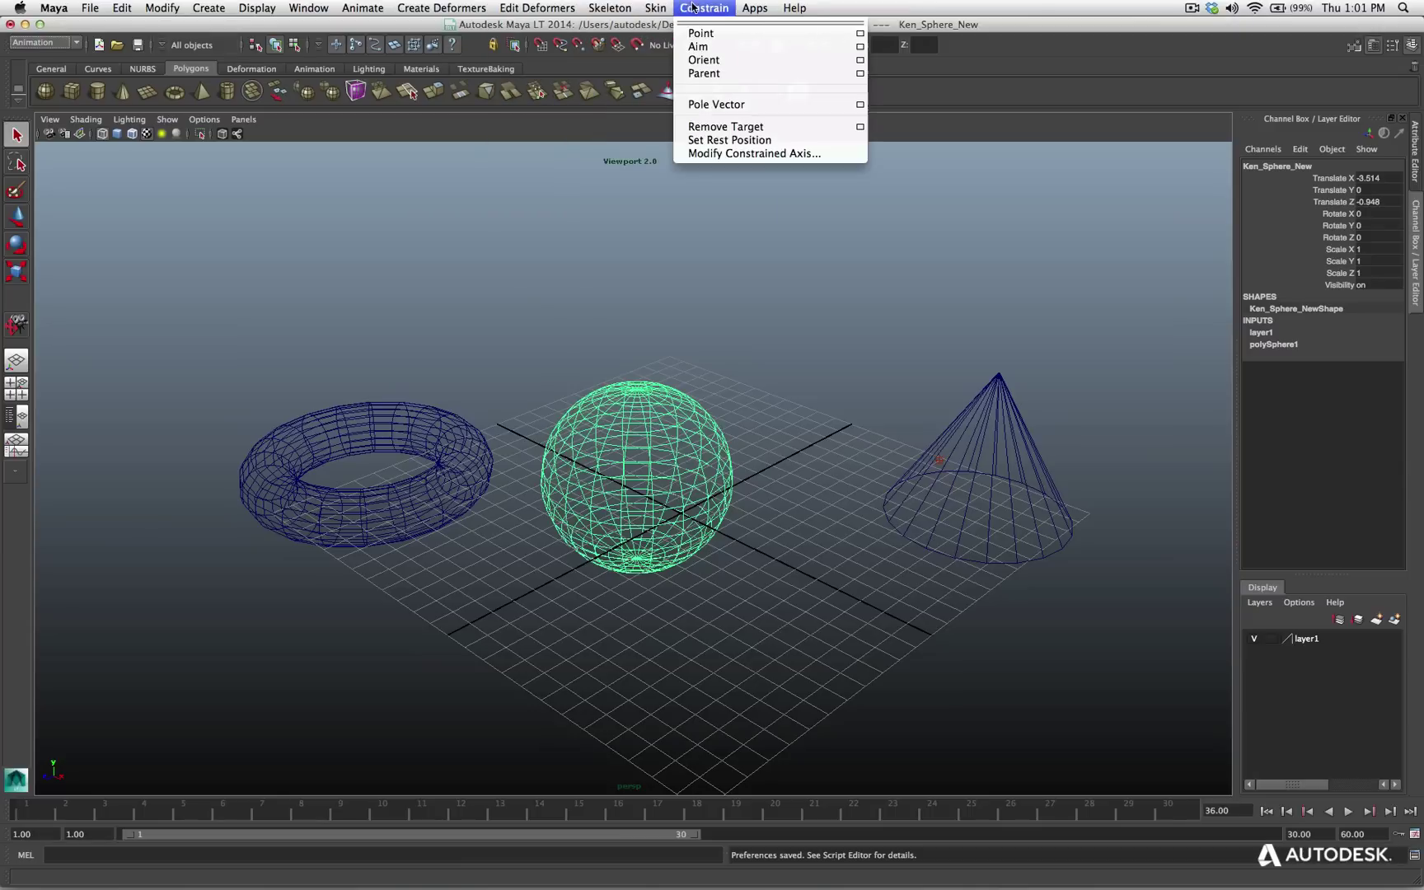
- Switch the menu set back to Polygons, with the sphere selected in the perspective view
{"action": "left_click", "coordinate": [91, 10]}
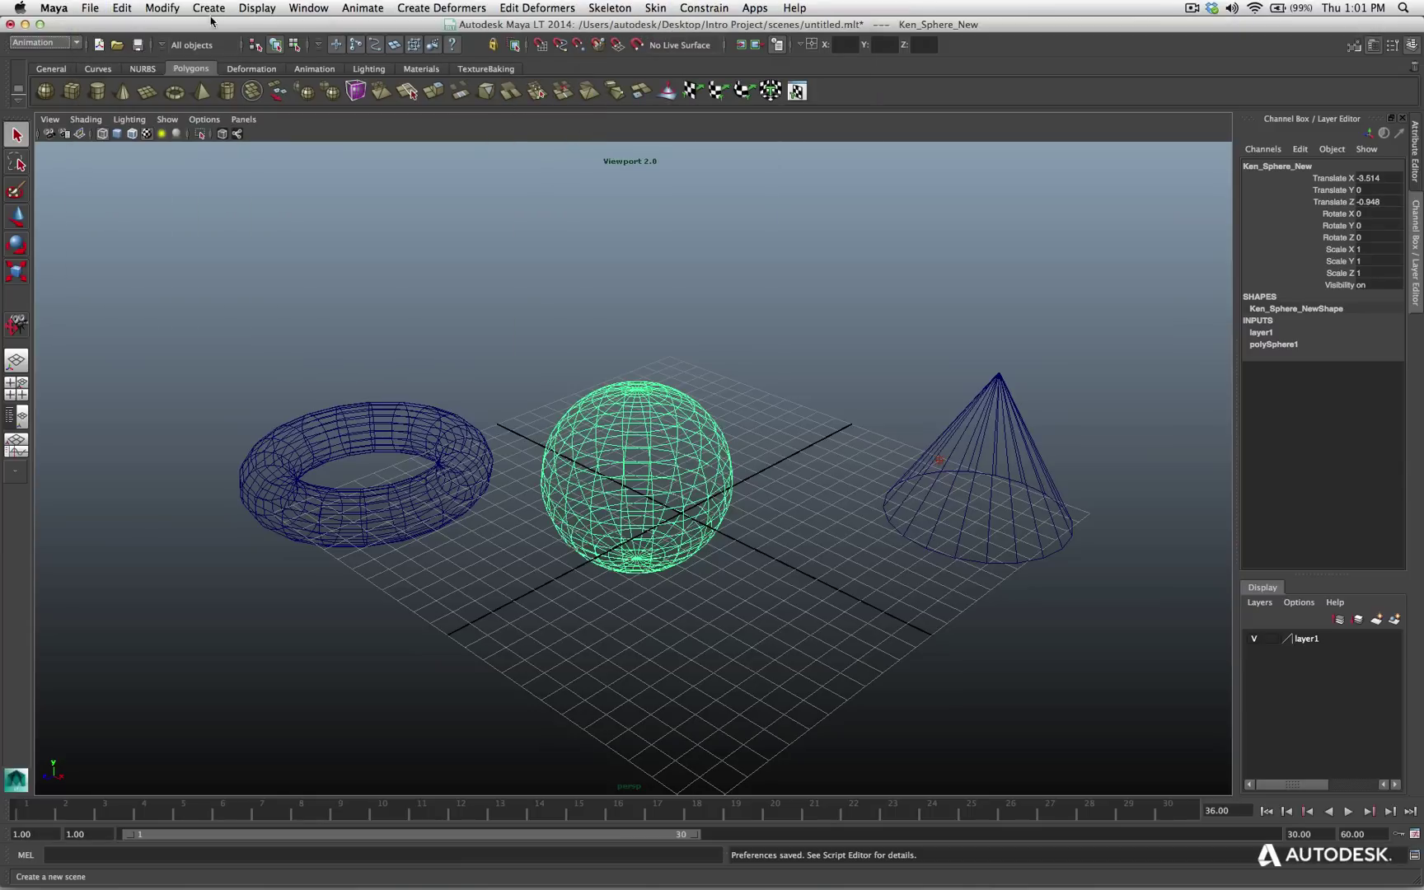
{"action": "left_click", "coordinate": [45, 42]}
{"action": "left_click", "coordinate": [66, 65]}
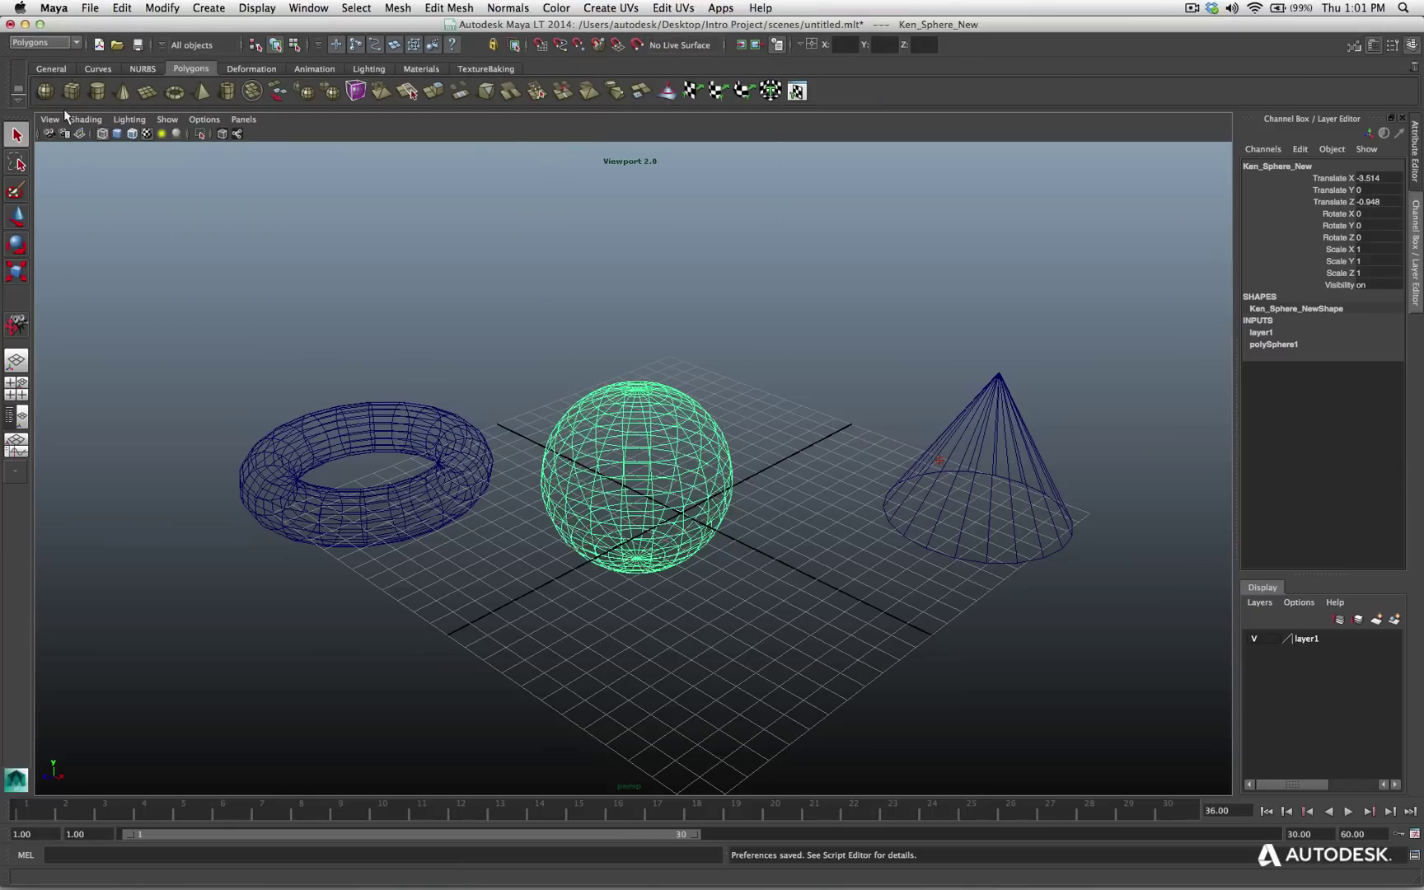
{"action": "left_click", "coordinate": [318, 265]}
{"action": "left_click", "coordinate": [643, 415]}
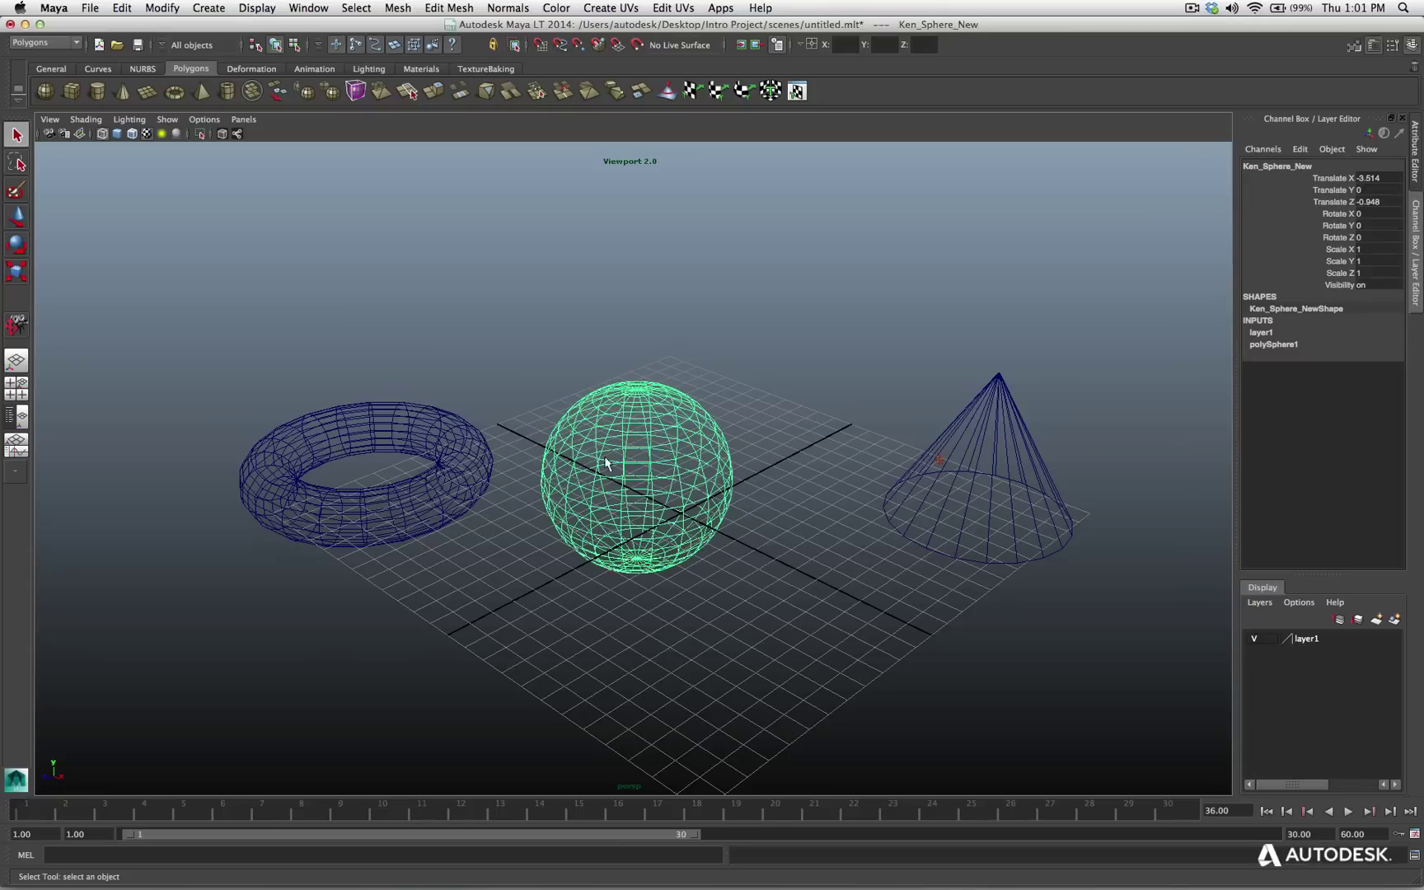
- Examine the common commands in the hotbox over the viewport and compare them with the main Create commands
{"action": "key", "text": "space"}
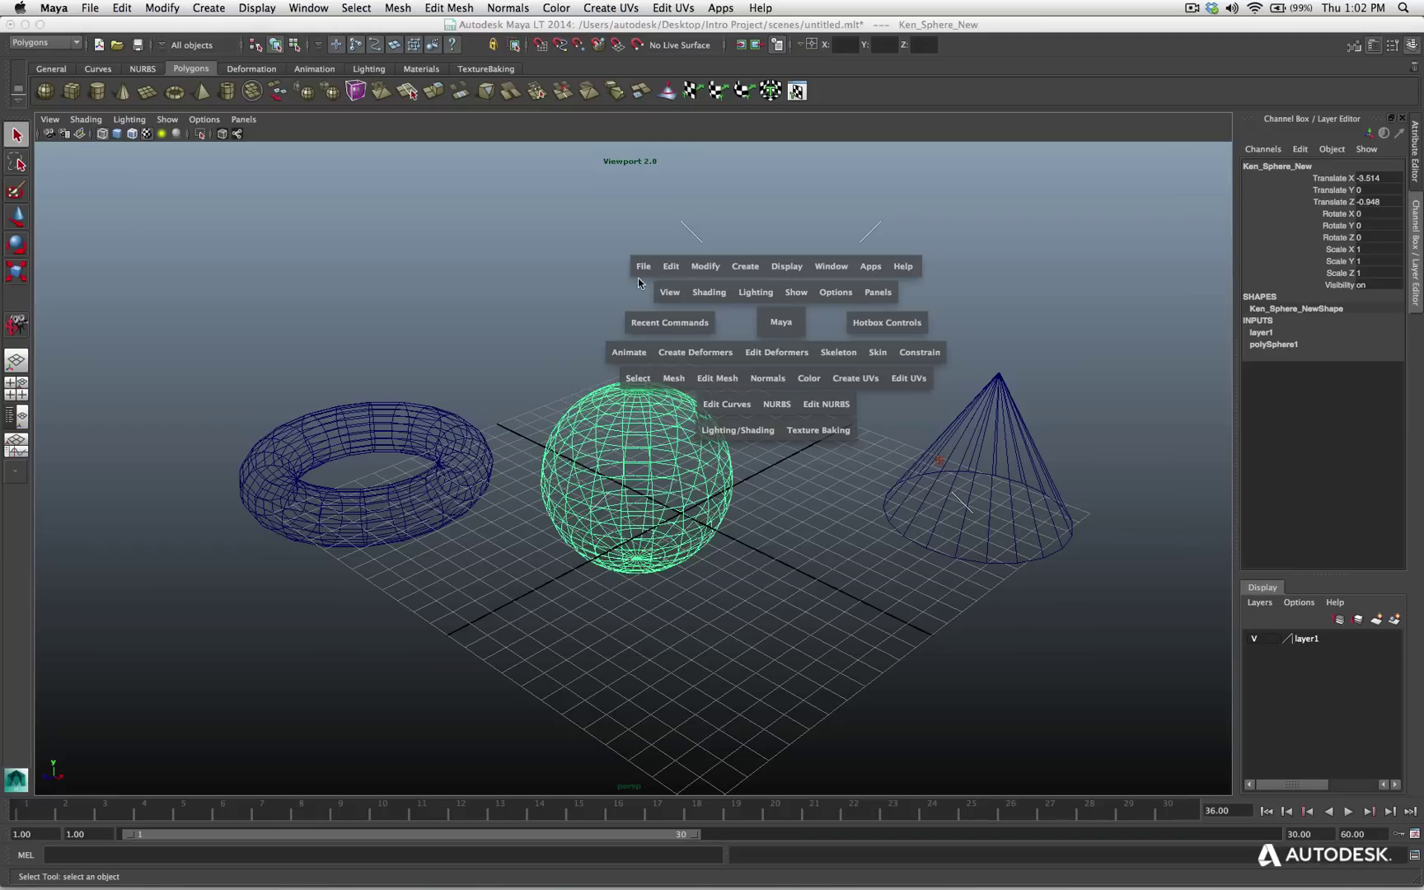
{"action": "left_click", "coordinate": [667, 271]}
{"action": "left_click", "coordinate": [667, 270]}
{"action": "left_click_drag", "start_coordinate": [749, 264], "coordinate": [696, 269]}
{"action": "left_click", "coordinate": [696, 267]}
{"action": "left_click", "coordinate": [746, 268]}
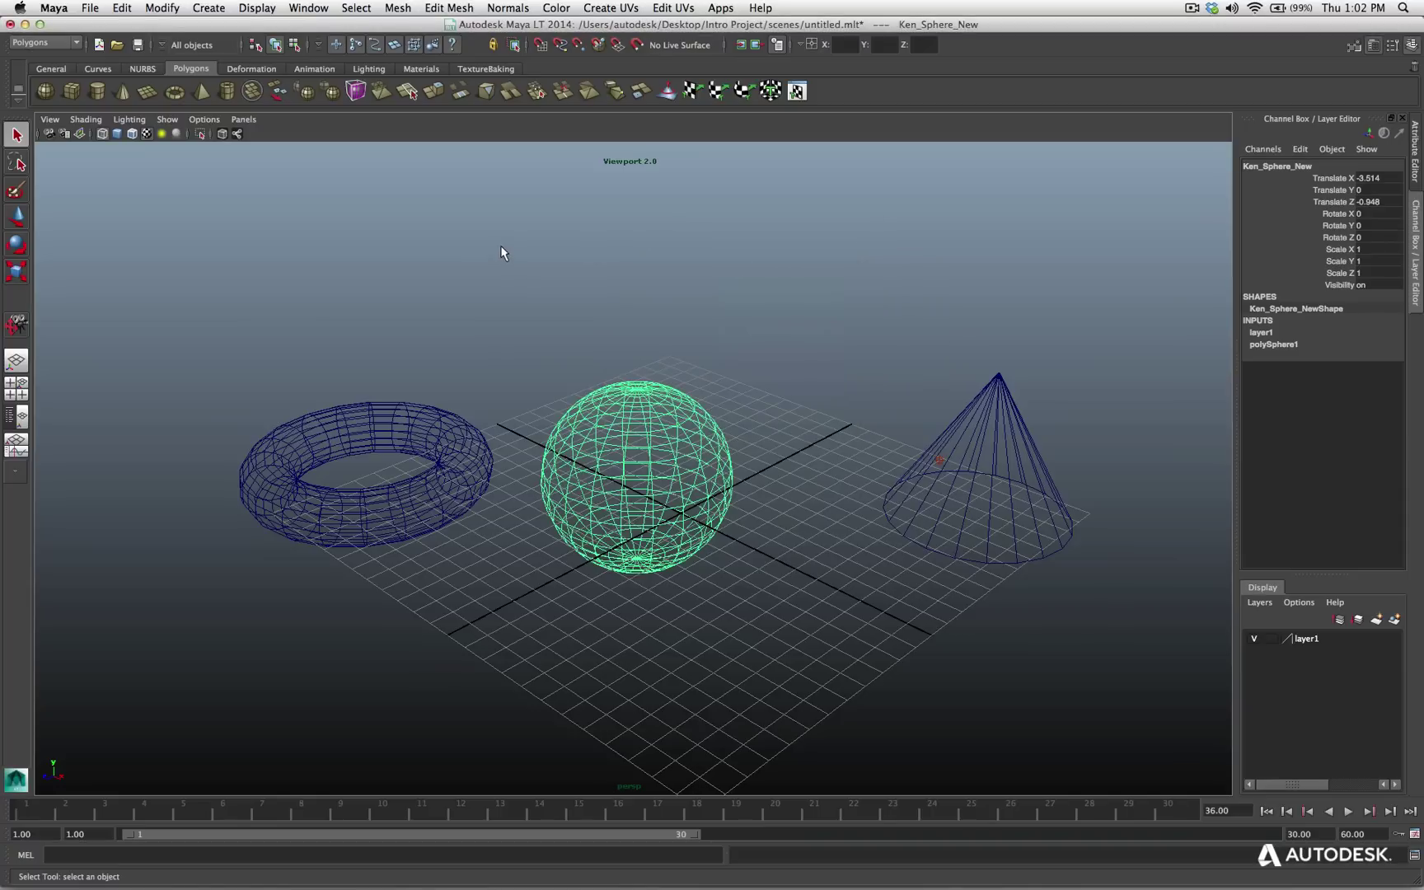
{"action": "left_click", "coordinate": [225, 9]}
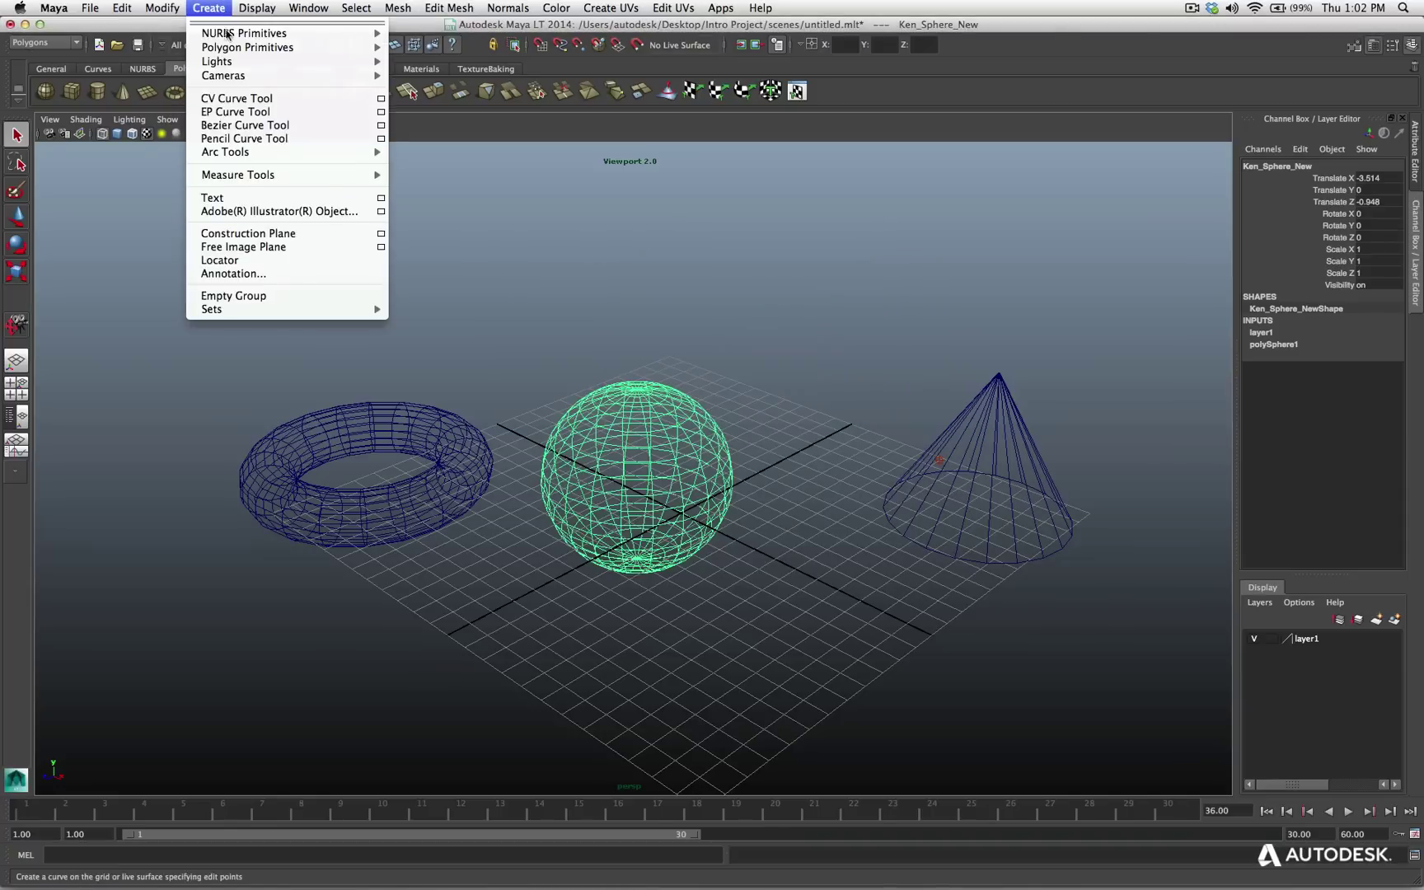
{"action": "left_click", "coordinate": [652, 276]}
- Use the hotbox to create a polygon cube interactively on the grid near the sphere, and remove it again
{"action": "key", "text": "space"}
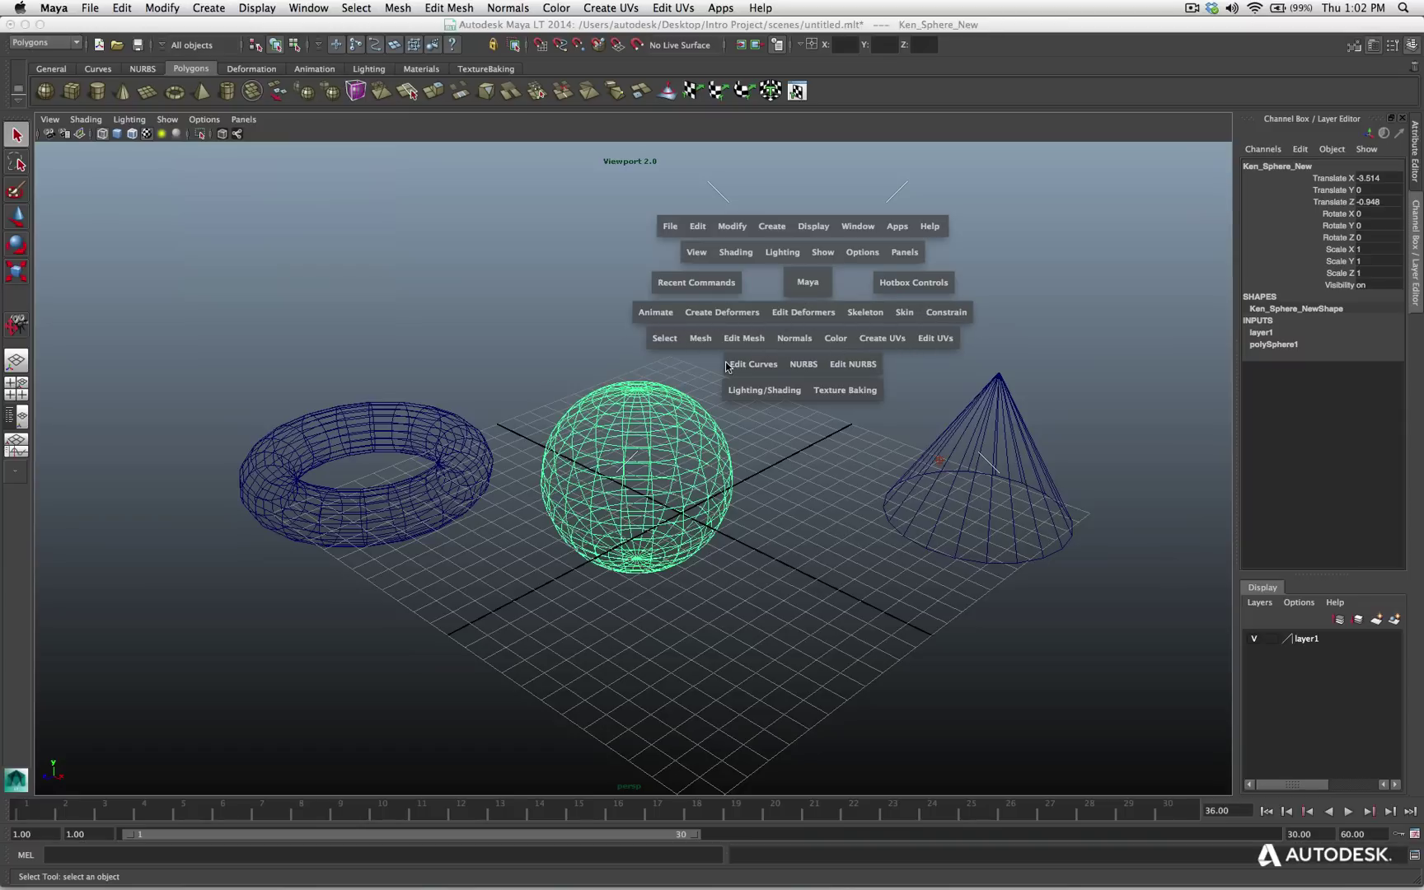
{"action": "left_click", "coordinate": [841, 397]}
{"action": "left_click", "coordinate": [773, 229]}
{"action": "left_click", "coordinate": [763, 231]}
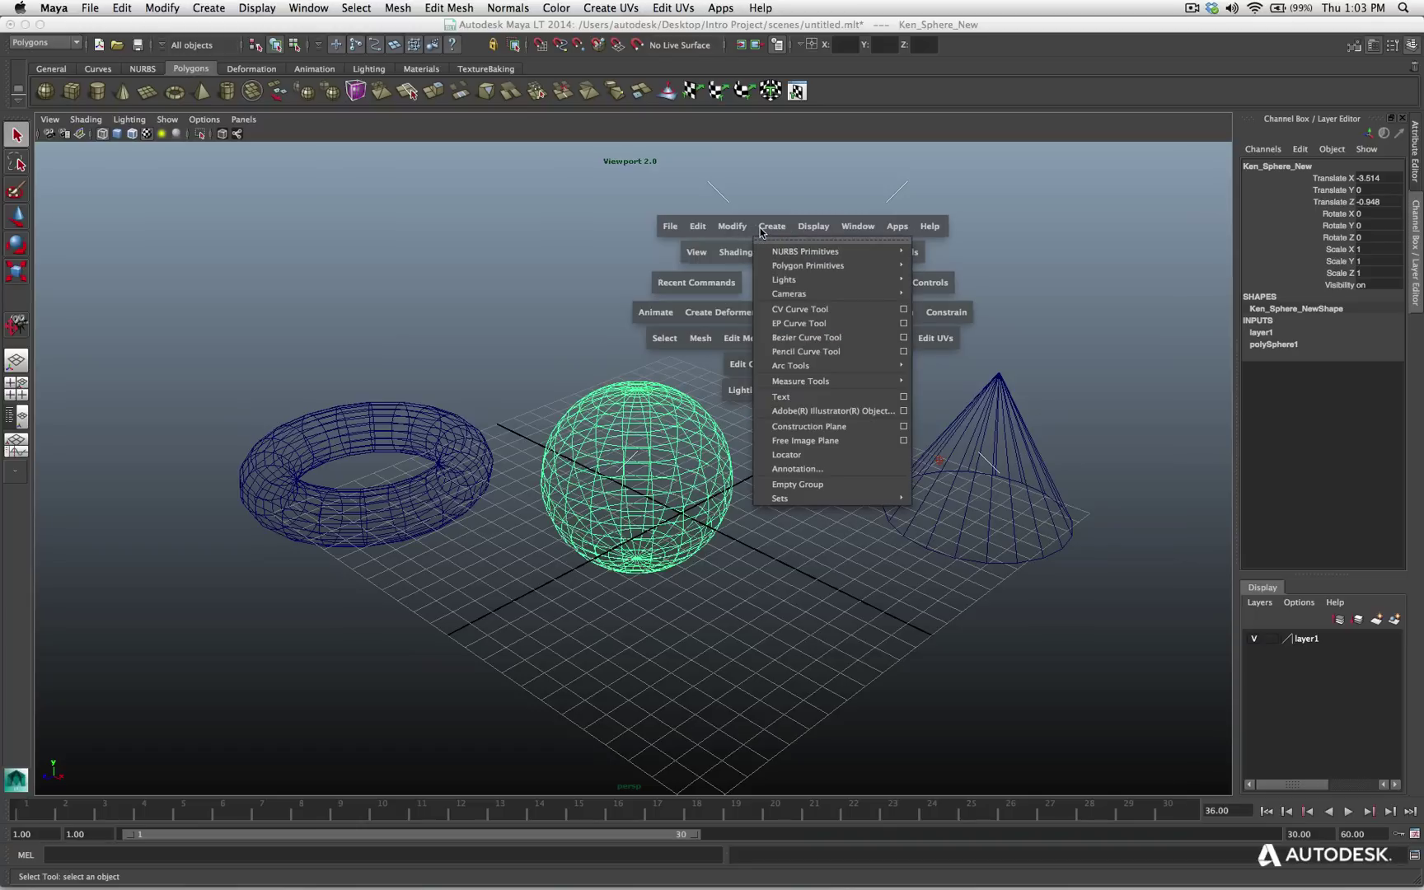
{"action": "mouse_move", "coordinate": [812, 266]}
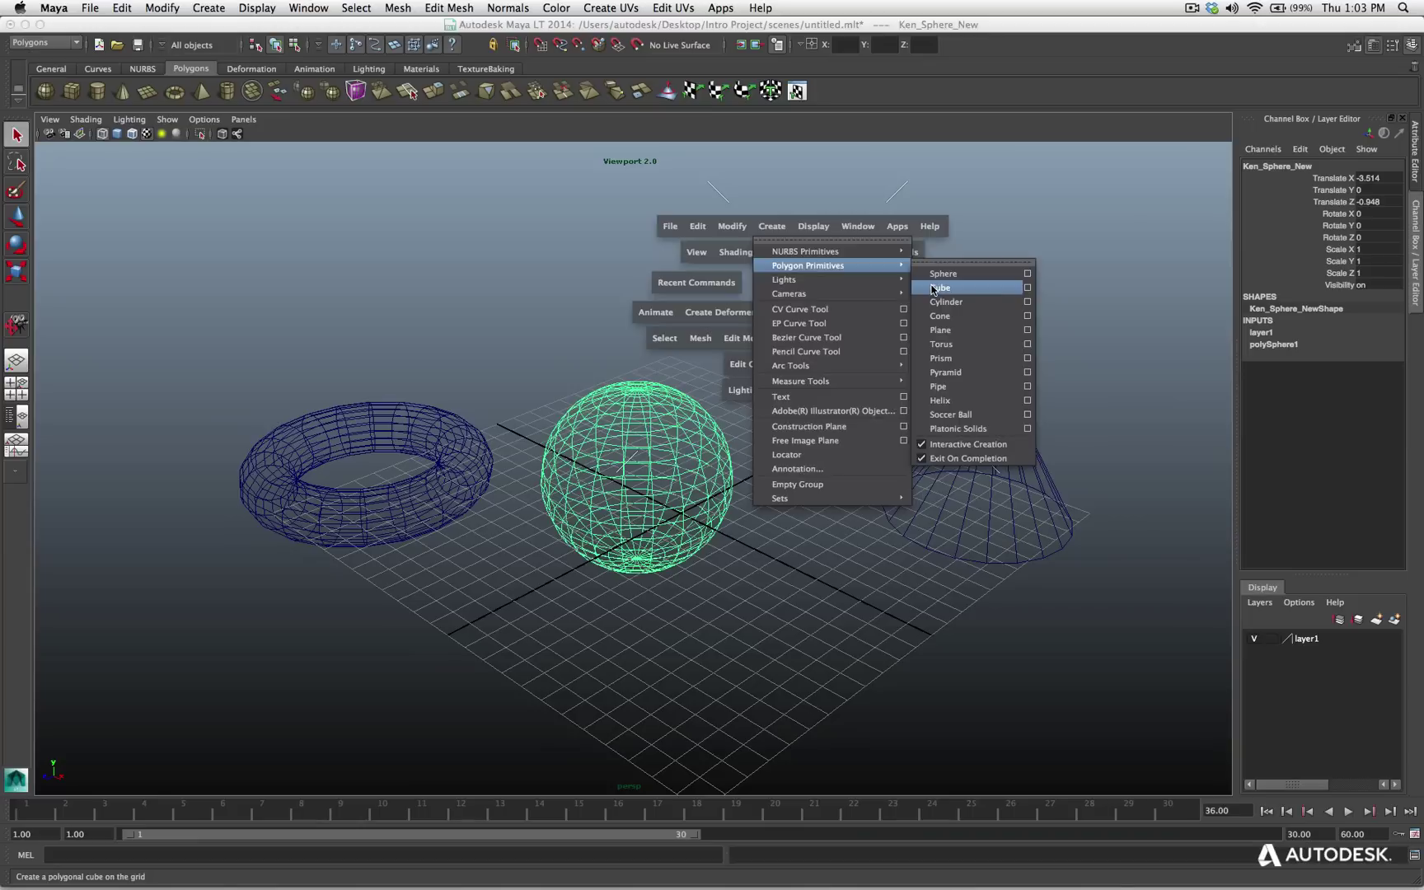
{"action": "left_click", "coordinate": [935, 281]}
{"action": "left_click_drag", "start_coordinate": [696, 360], "coordinate": [820, 324]}
{"action": "left_click", "coordinate": [814, 306]}
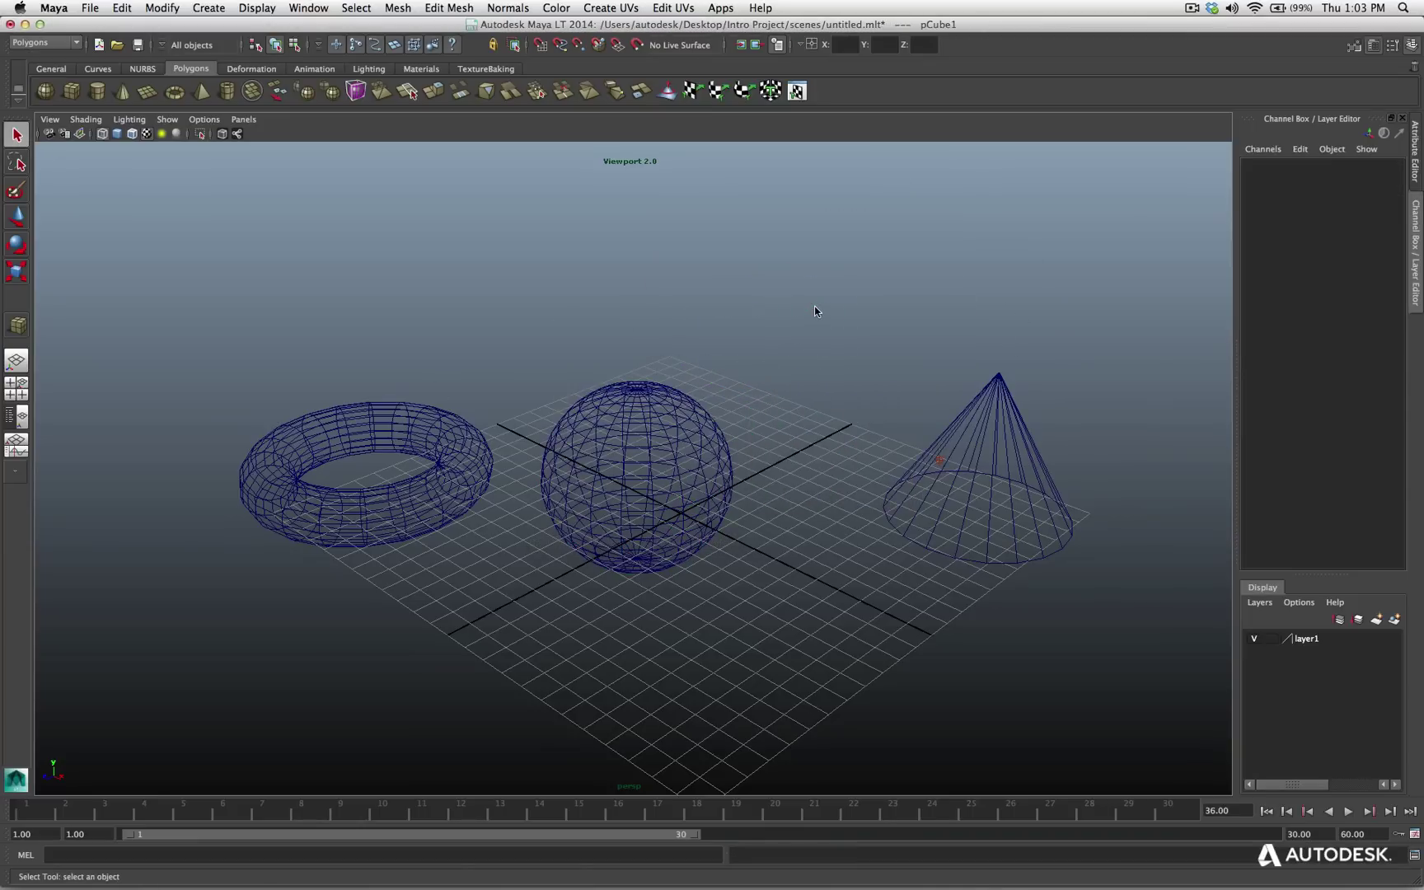
- Examine the hotbox's Skeleton, Skin, Normals and Edit Mesh commands over the viewport
{"action": "key", "text": "space"}
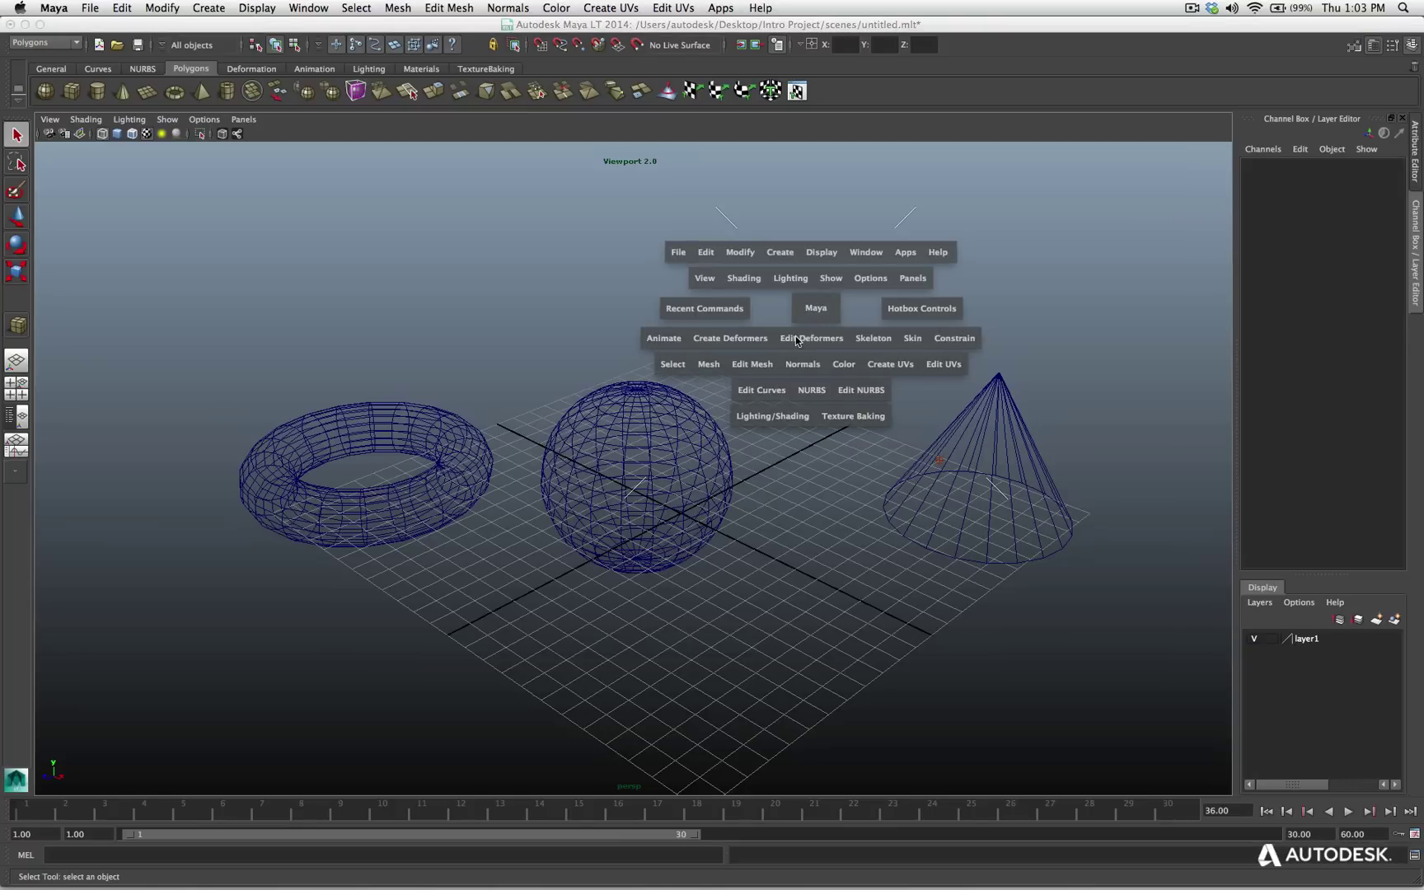
{"action": "left_click", "coordinate": [797, 339]}
{"action": "left_click", "coordinate": [873, 338]}
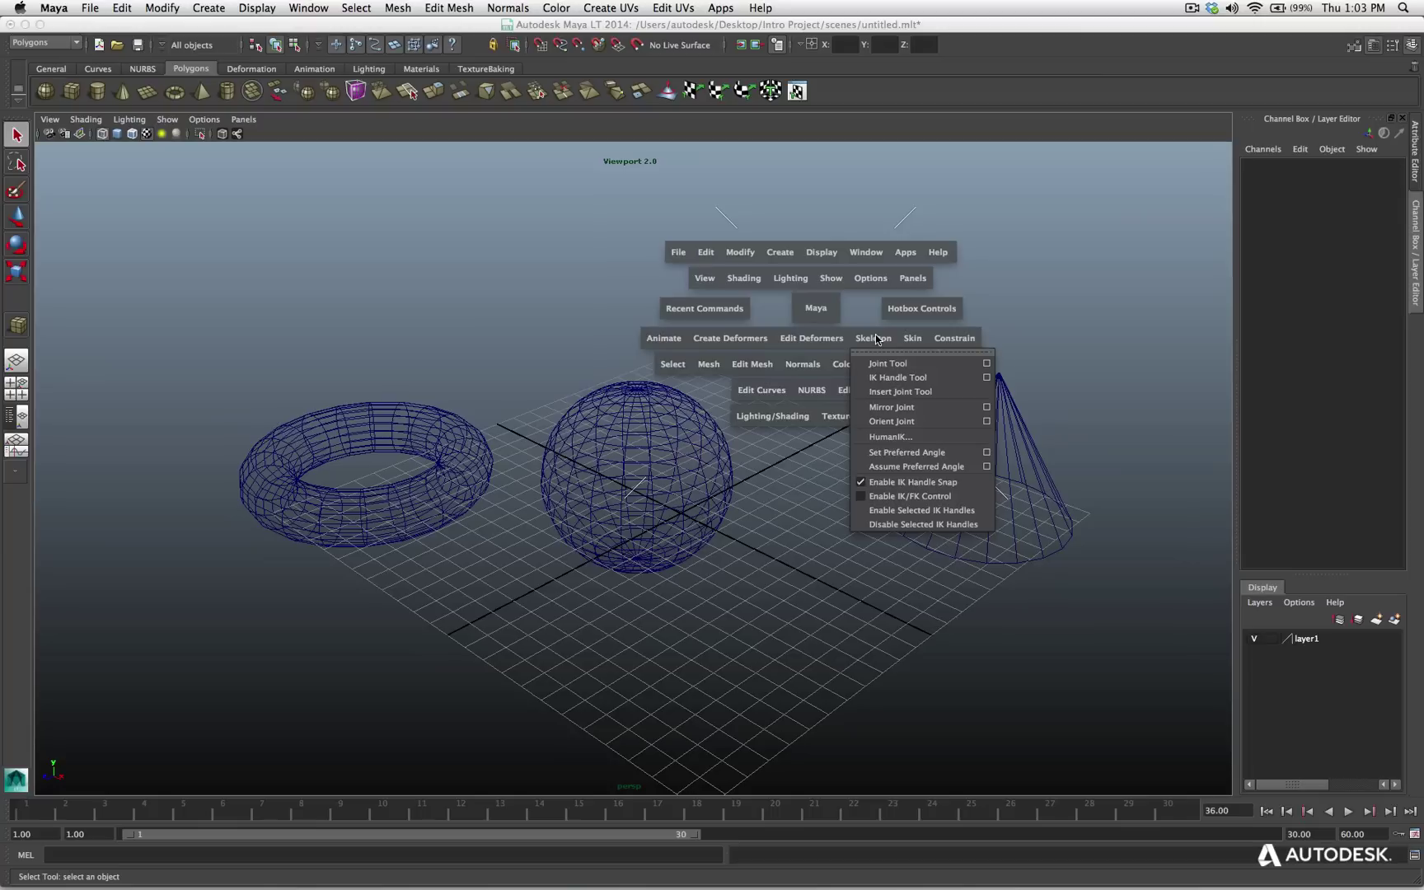
{"action": "left_click", "coordinate": [912, 339]}
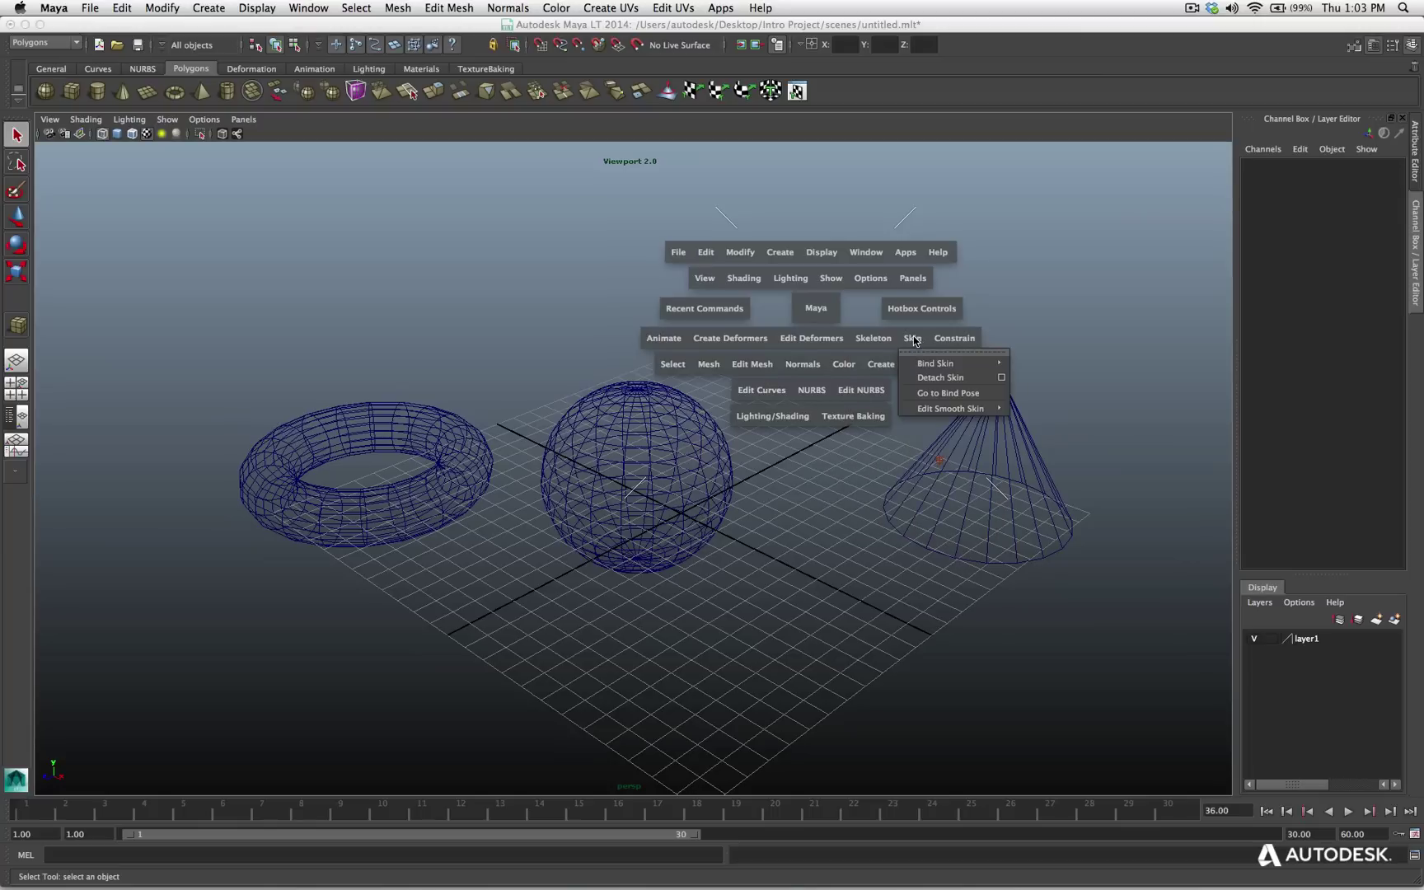
{"action": "left_click", "coordinate": [813, 365]}
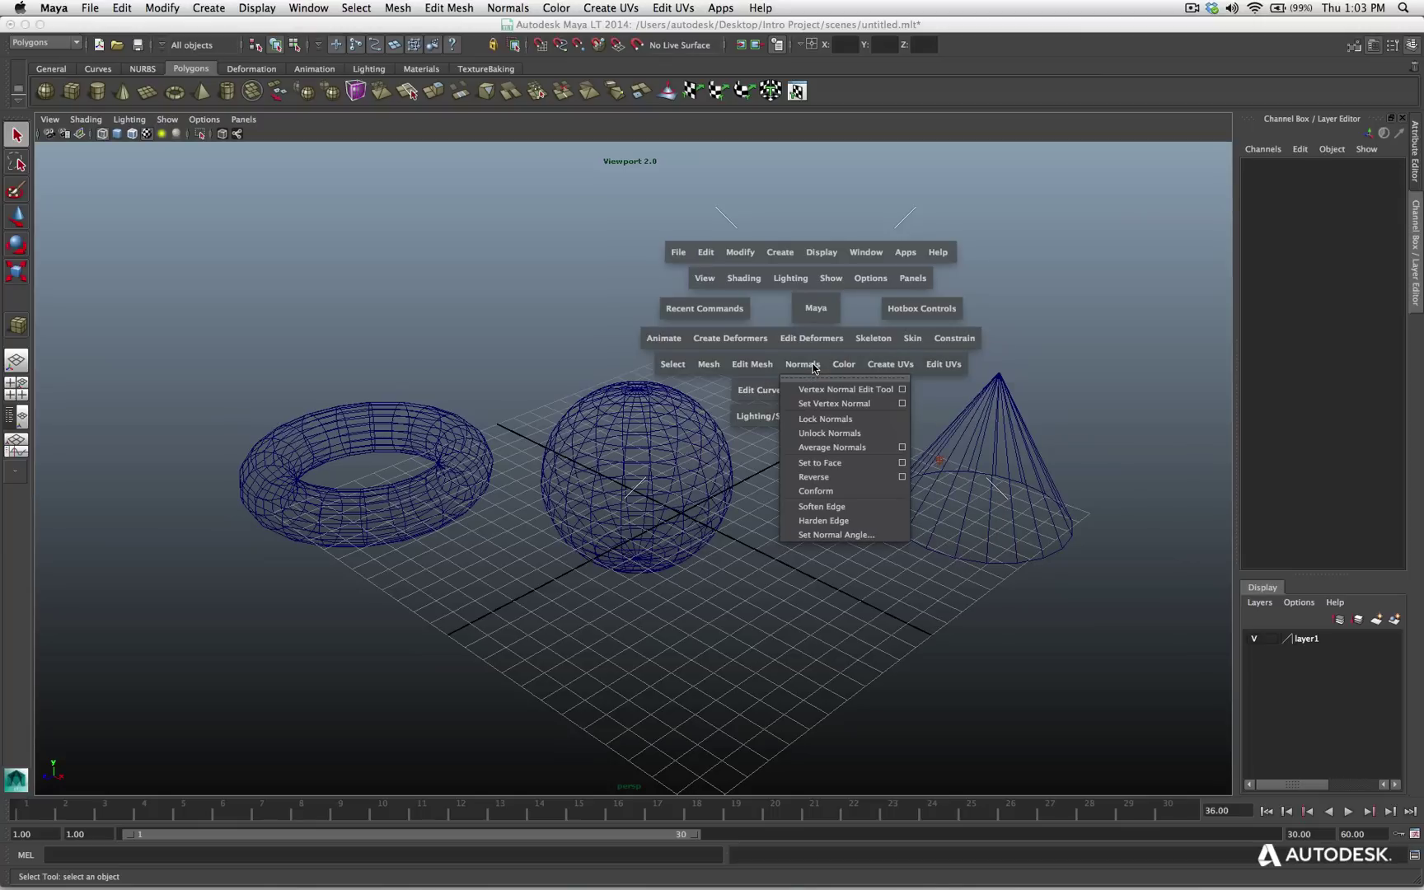
{"action": "left_click", "coordinate": [755, 365]}
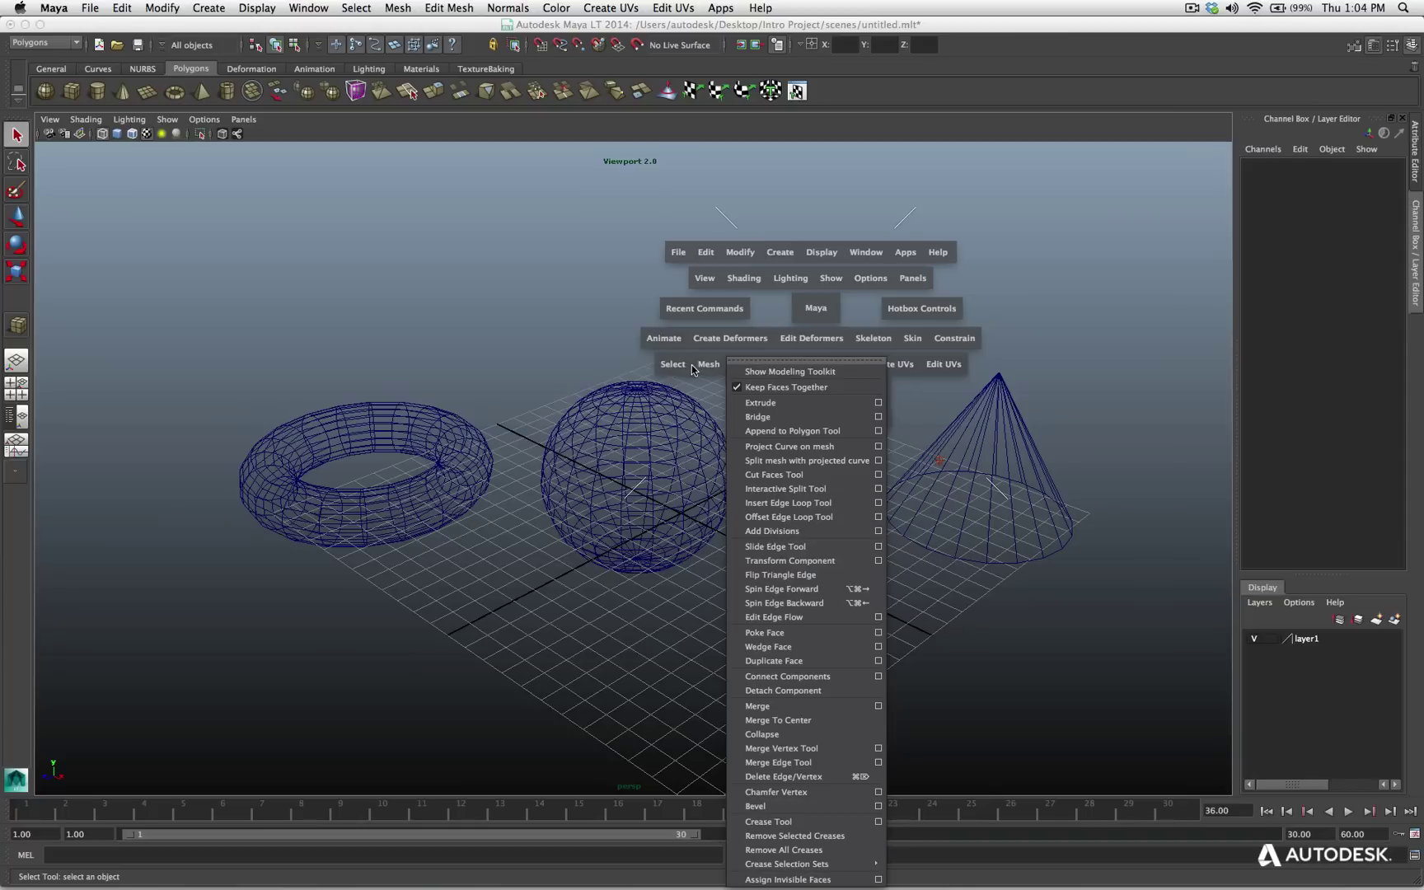
{"action": "left_click", "coordinate": [756, 366]}
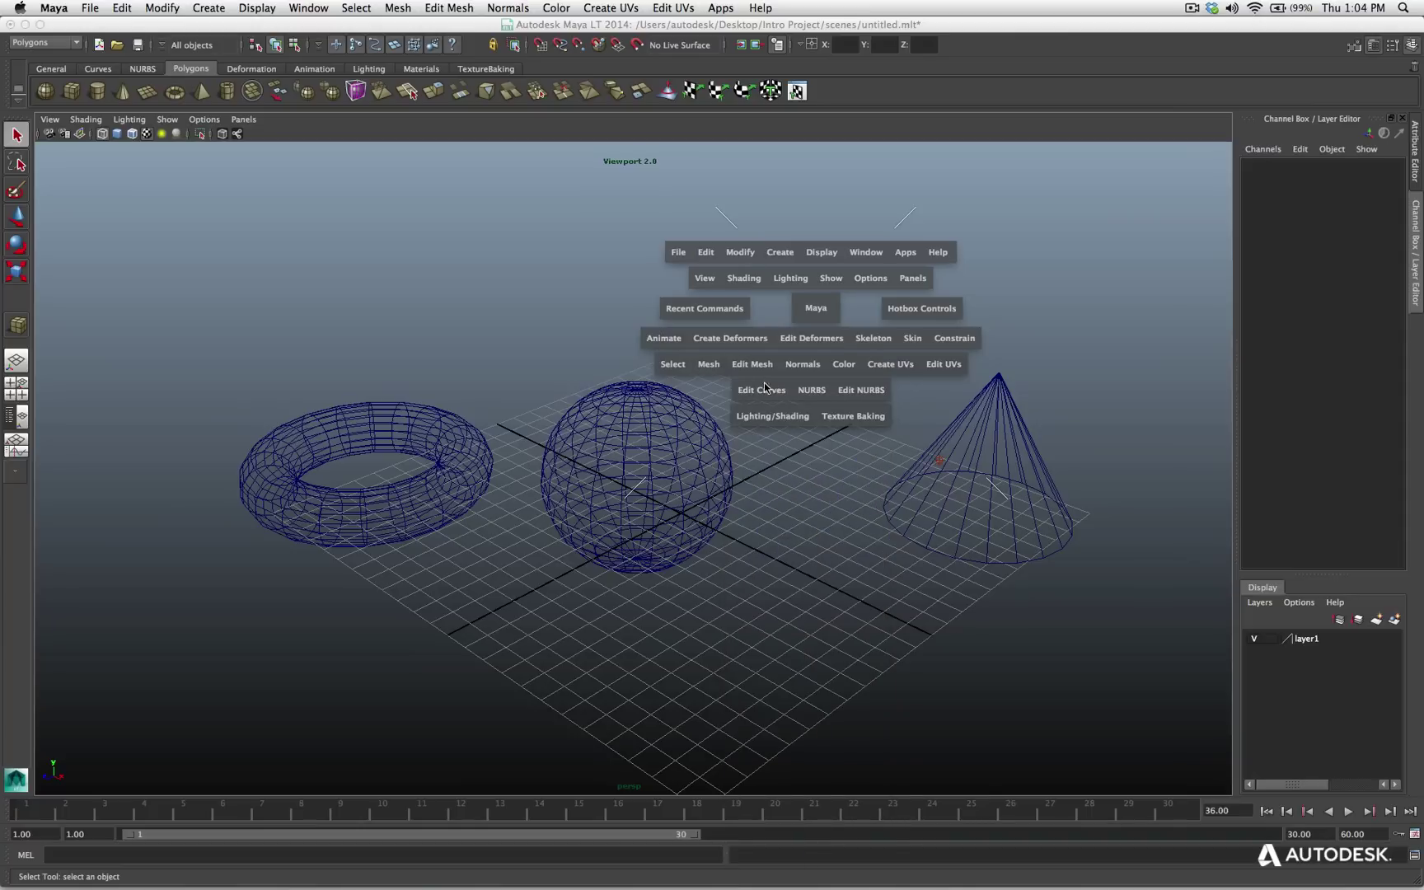
- Tear off the hotbox's Create commands as a floating window, move it around over the viewport, and close it again
{"action": "left_click", "coordinate": [776, 253]}
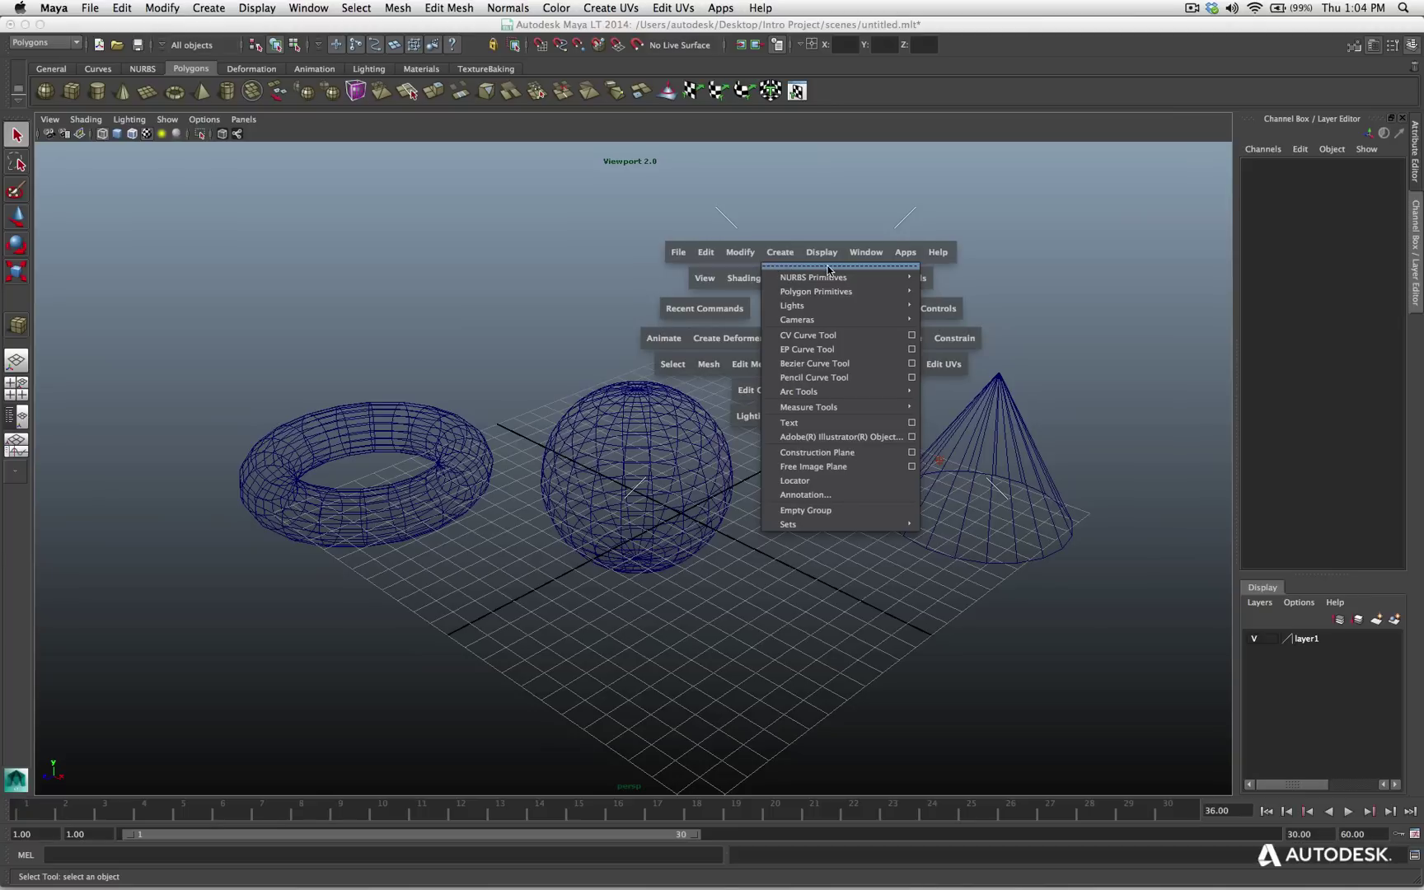
{"action": "left_click", "coordinate": [824, 265]}
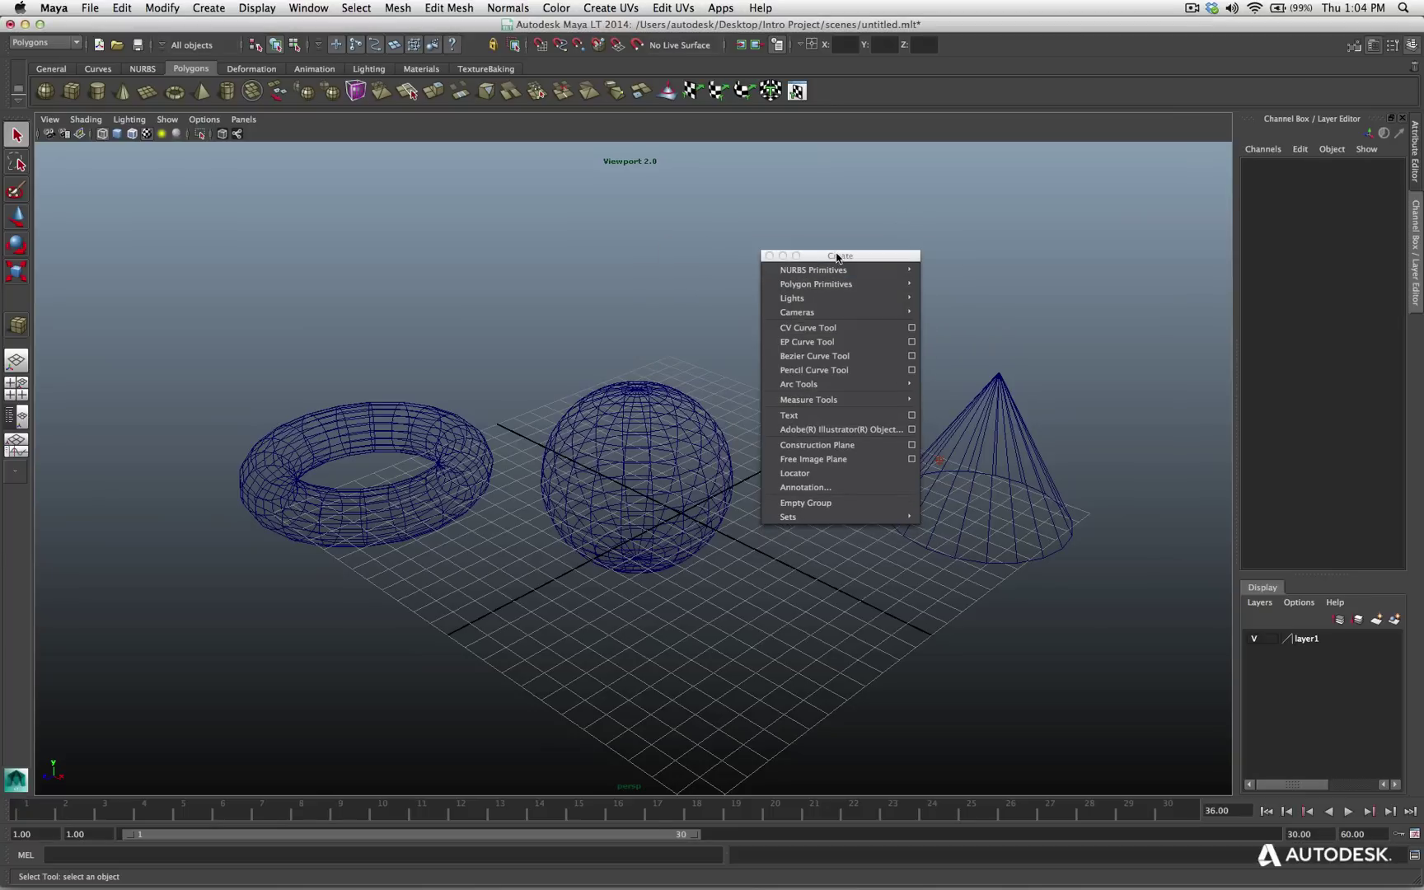
{"action": "left_click_drag", "start_coordinate": [834, 255], "coordinate": [512, 200]}
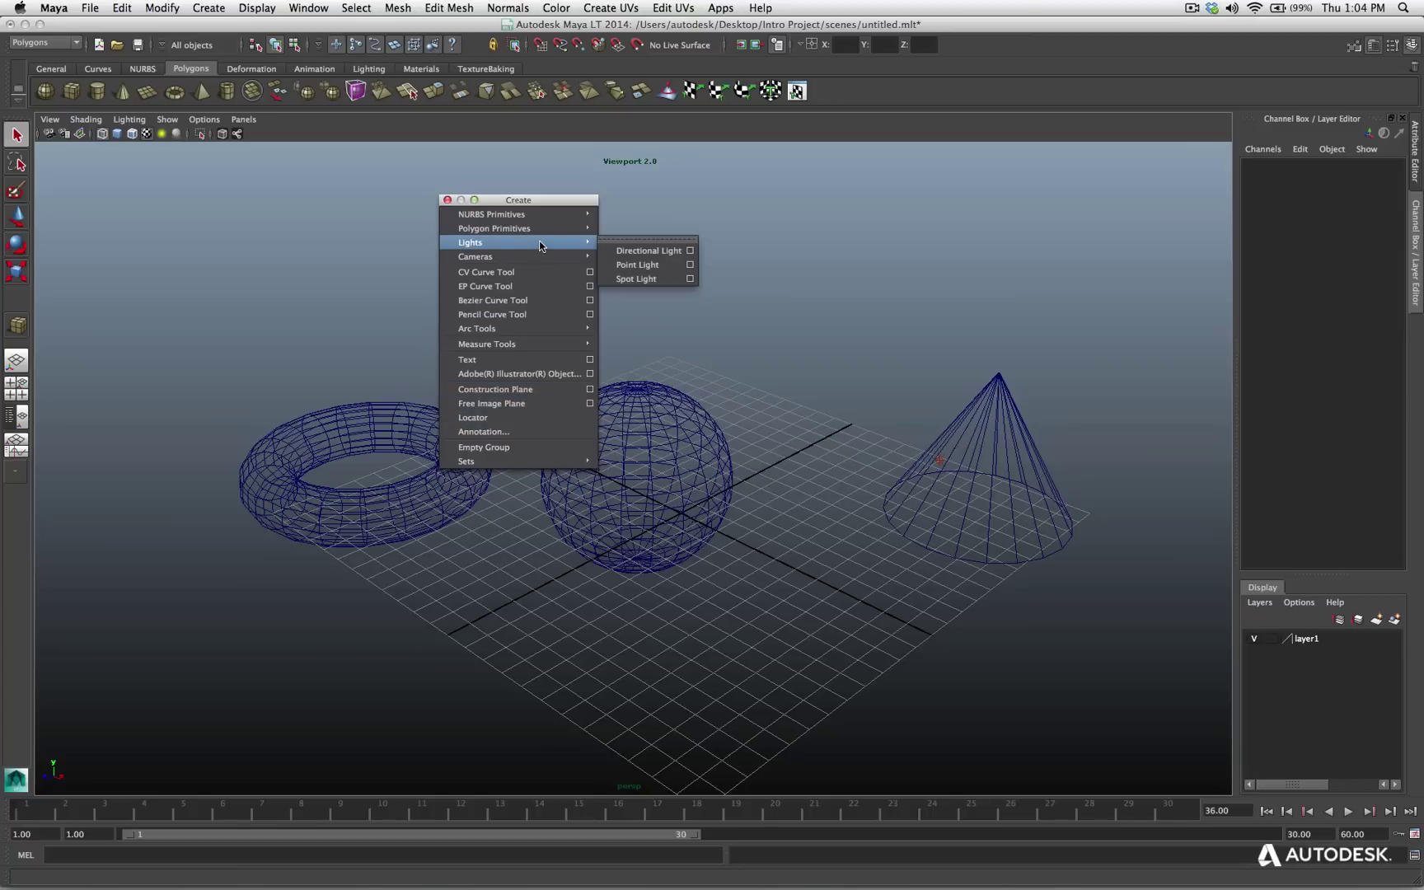
{"action": "mouse_move", "coordinate": [541, 230]}
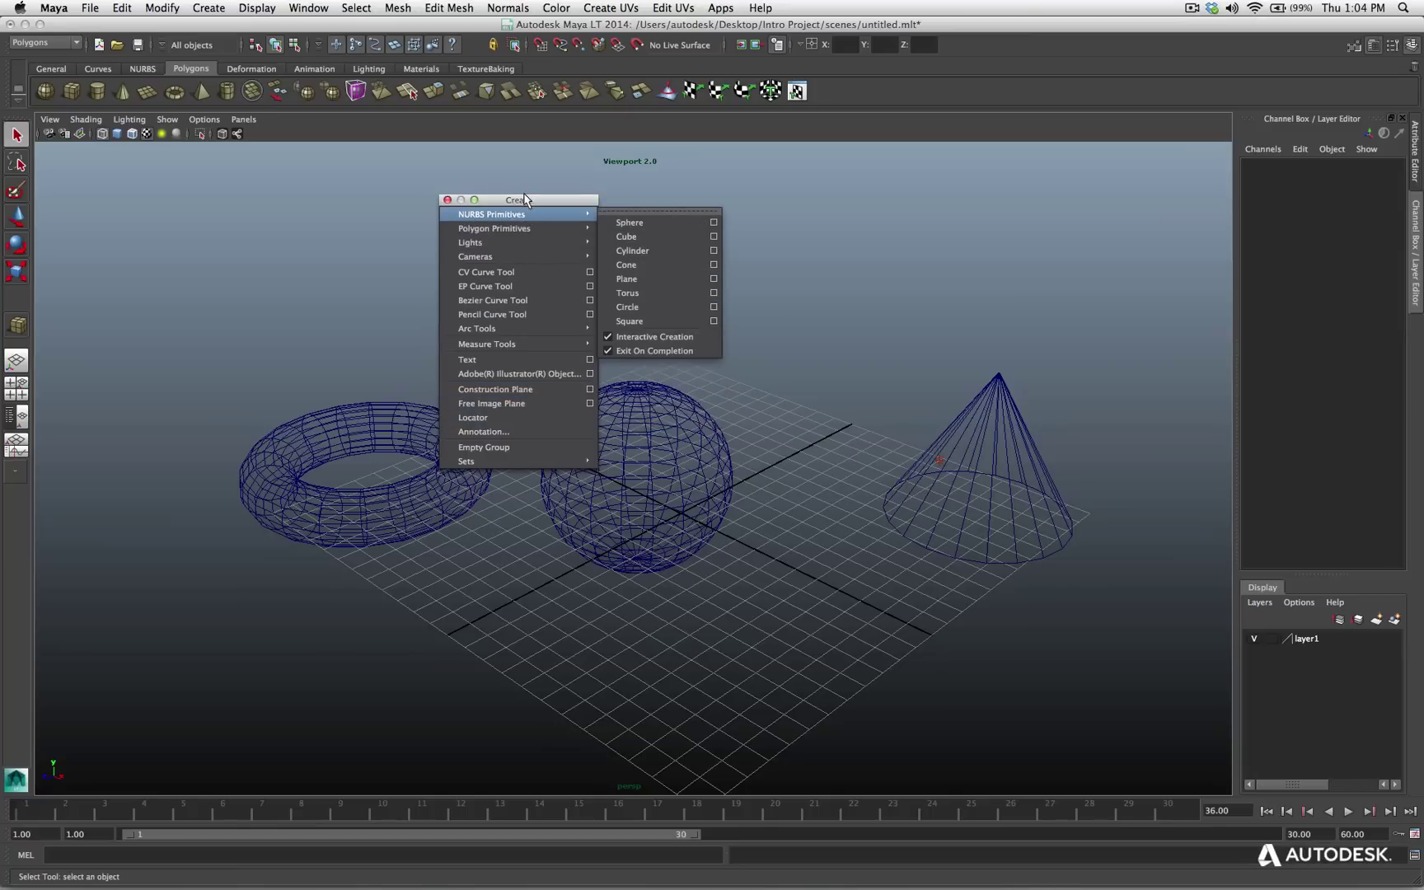
{"action": "left_click_drag", "start_coordinate": [525, 198], "coordinate": [1050, 194]}
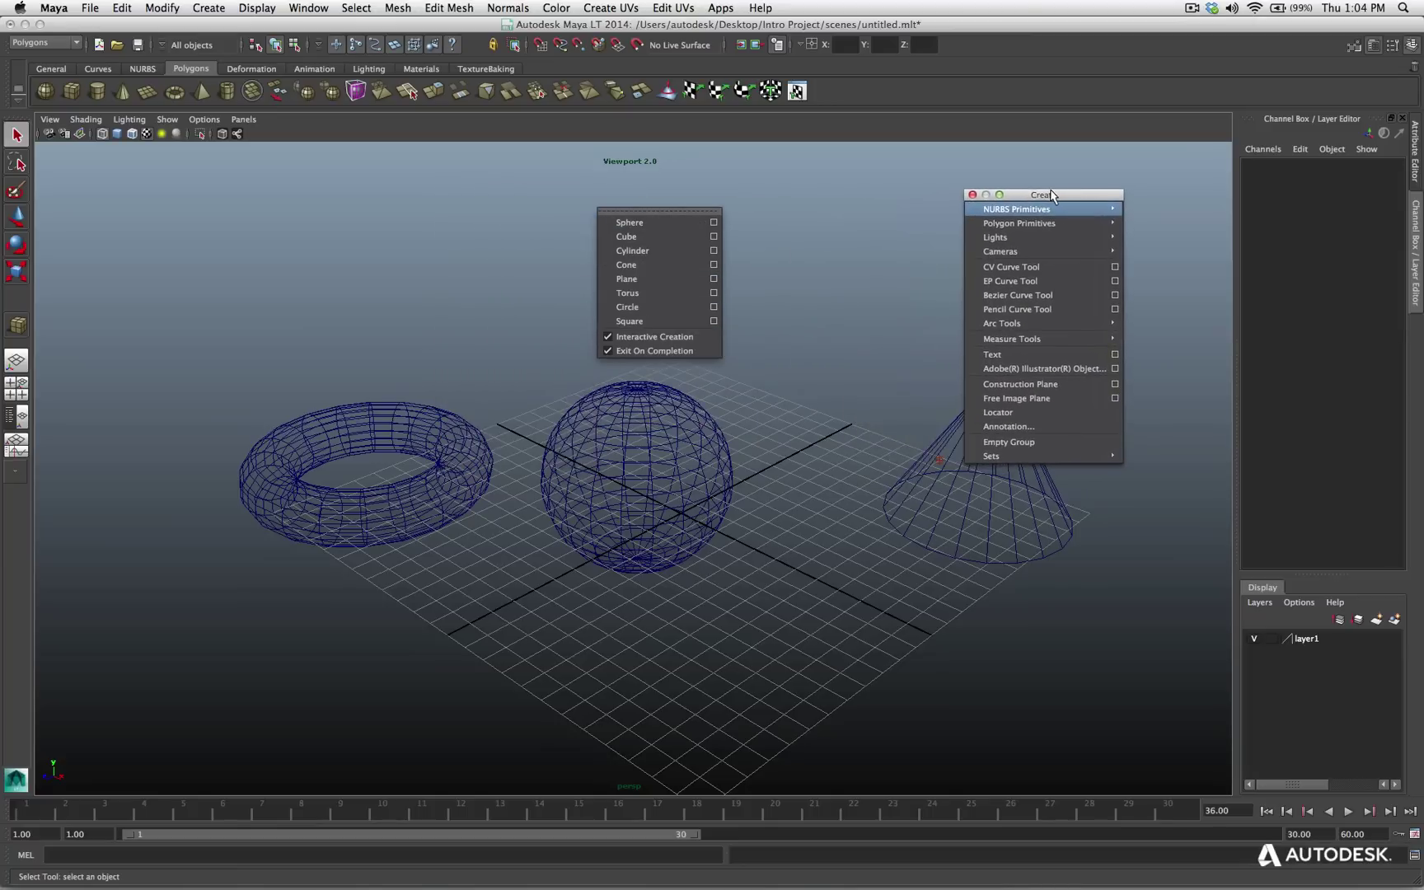
{"action": "left_click", "coordinate": [973, 196]}
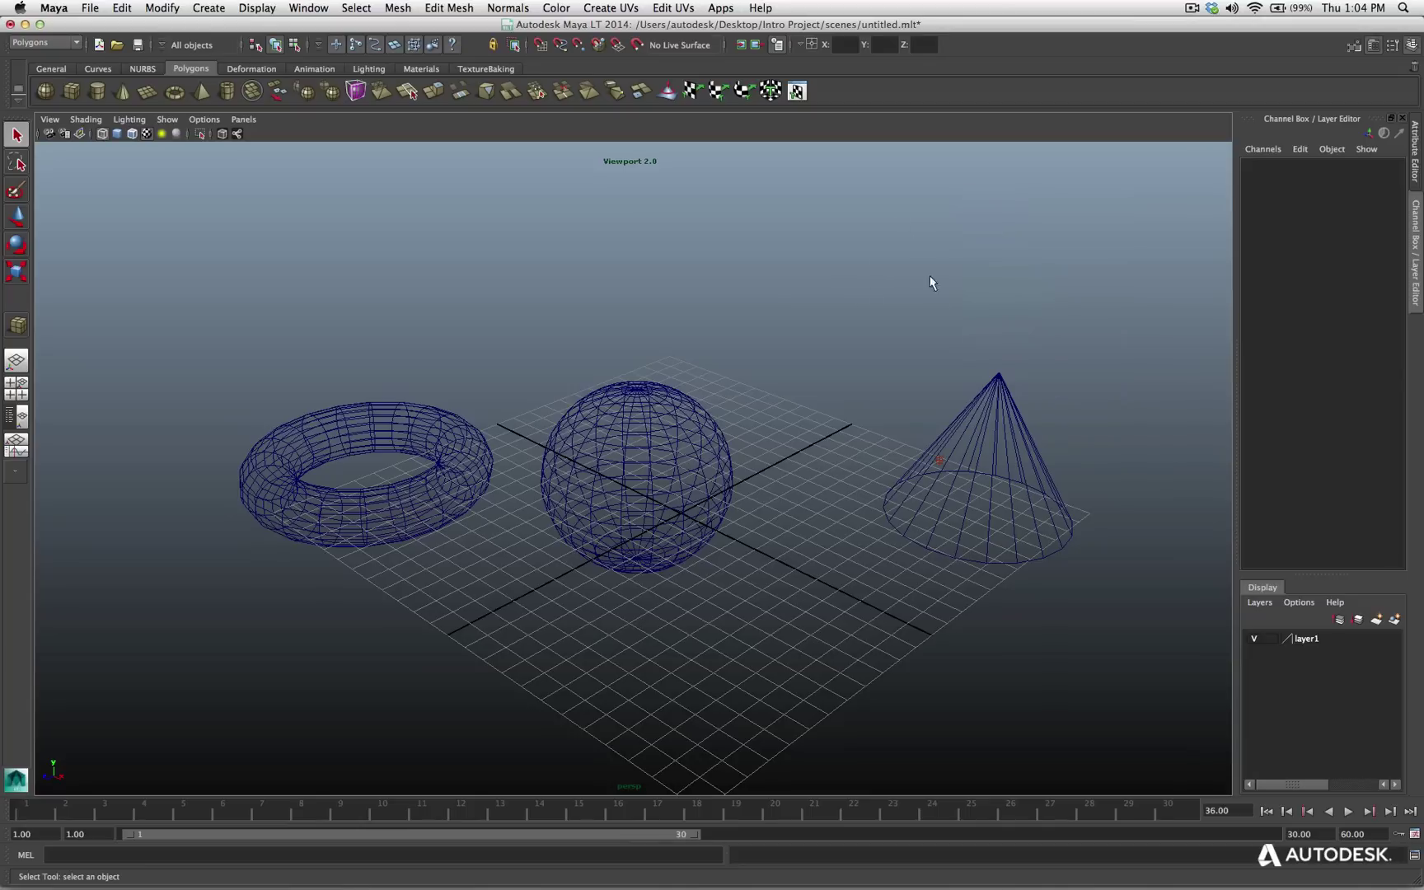
- Look through the main Edit, Normals and Create commands to compare them with the hotbox
{"action": "key", "text": "space"}
{"action": "left_click", "coordinate": [125, 9]}
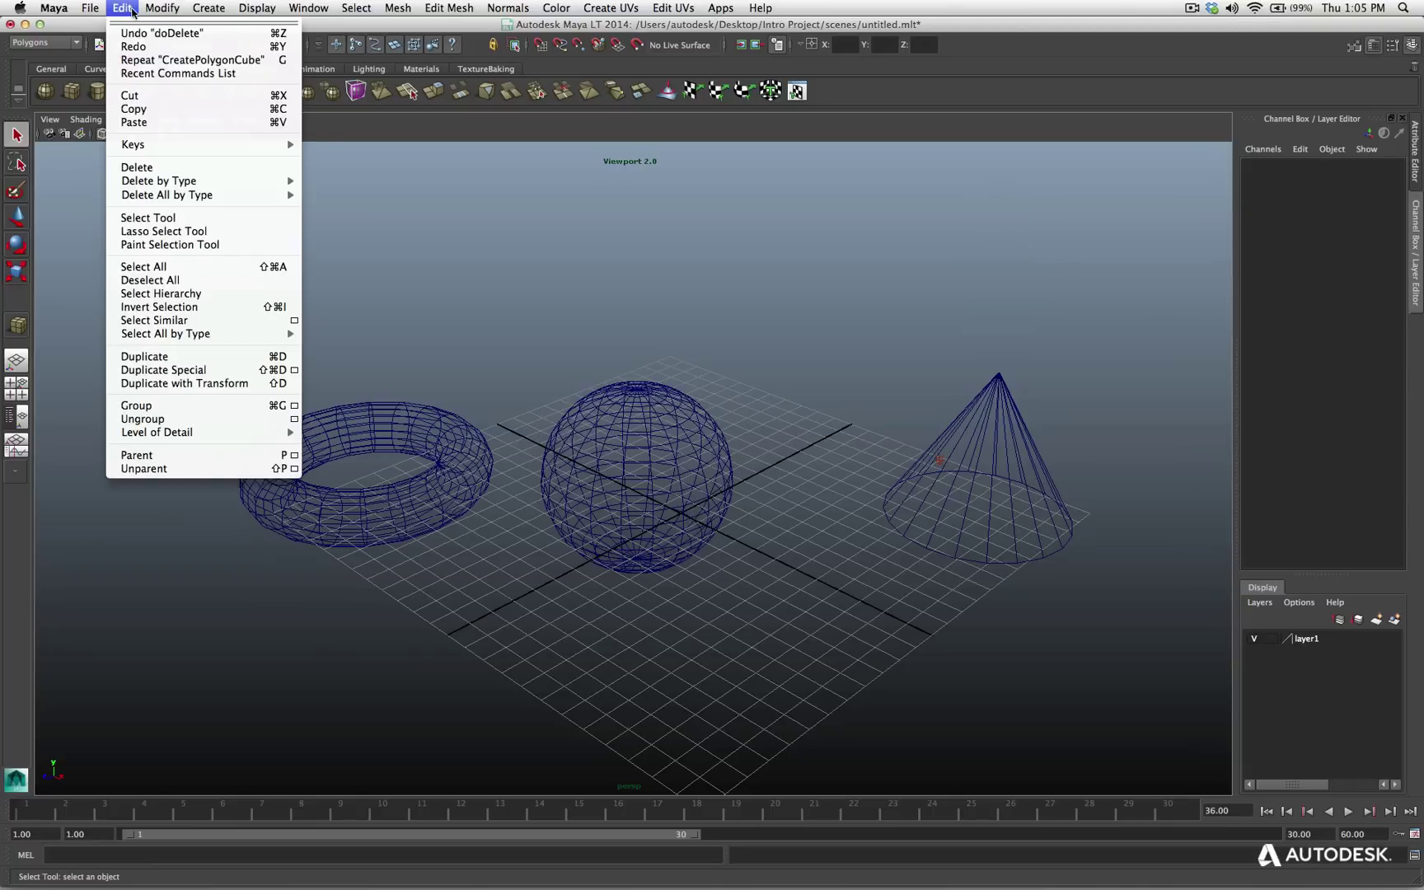
{"action": "mouse_move", "coordinate": [317, 10]}
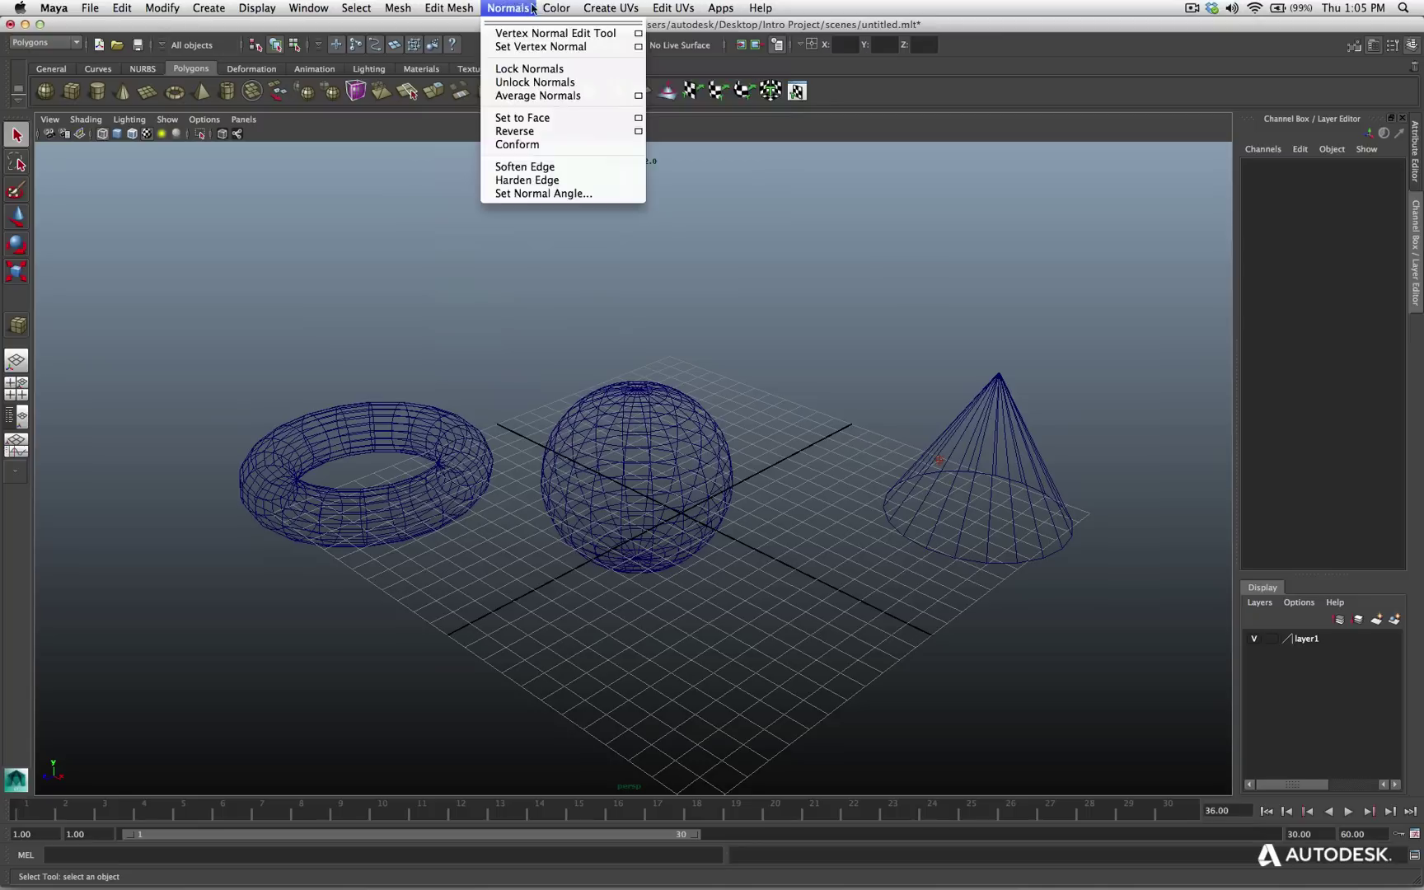
{"action": "mouse_move", "coordinate": [454, 15]}
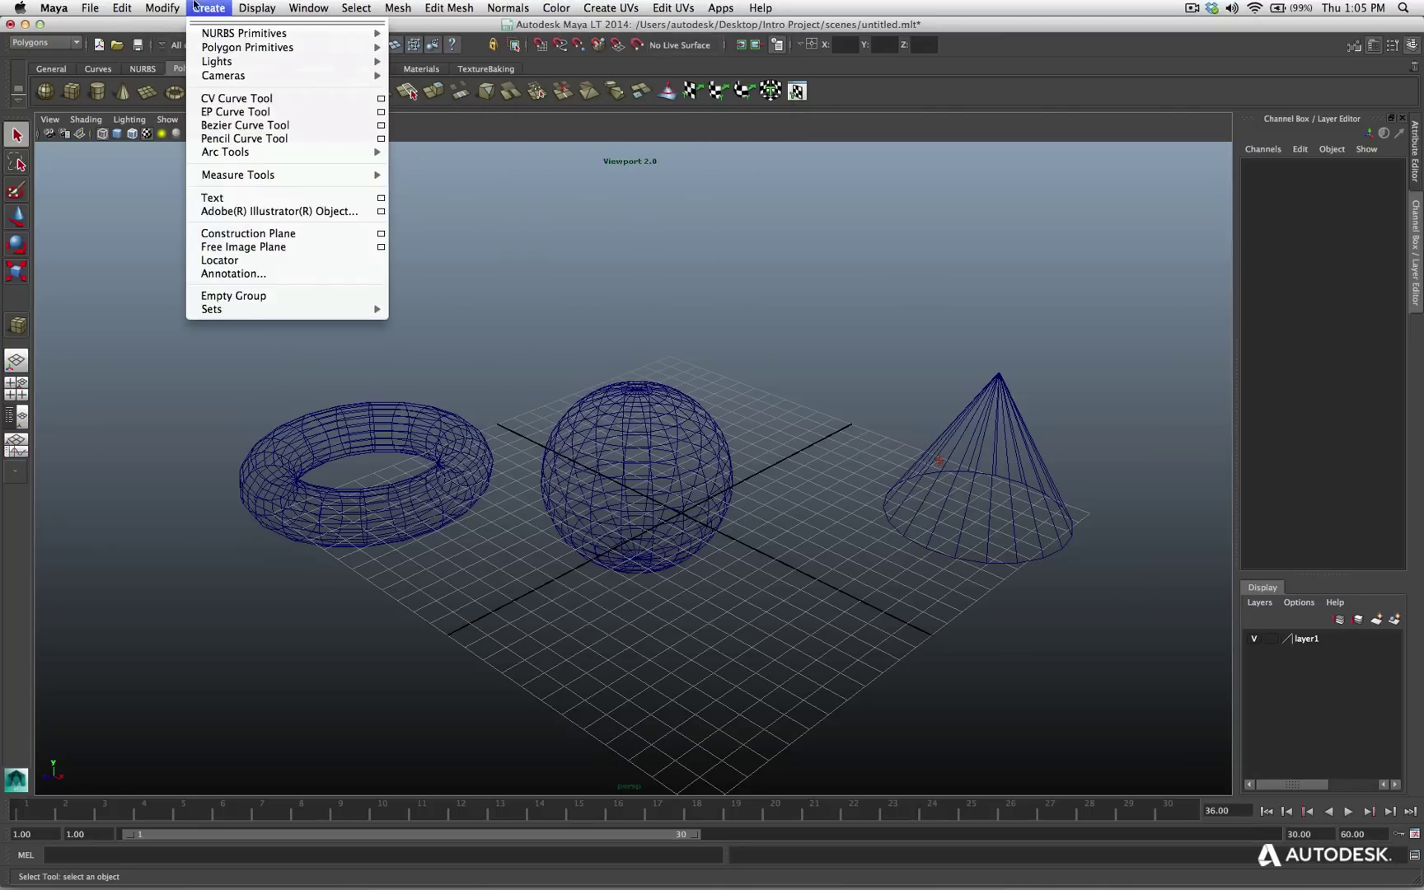
{"action": "left_click", "coordinate": [121, 10]}
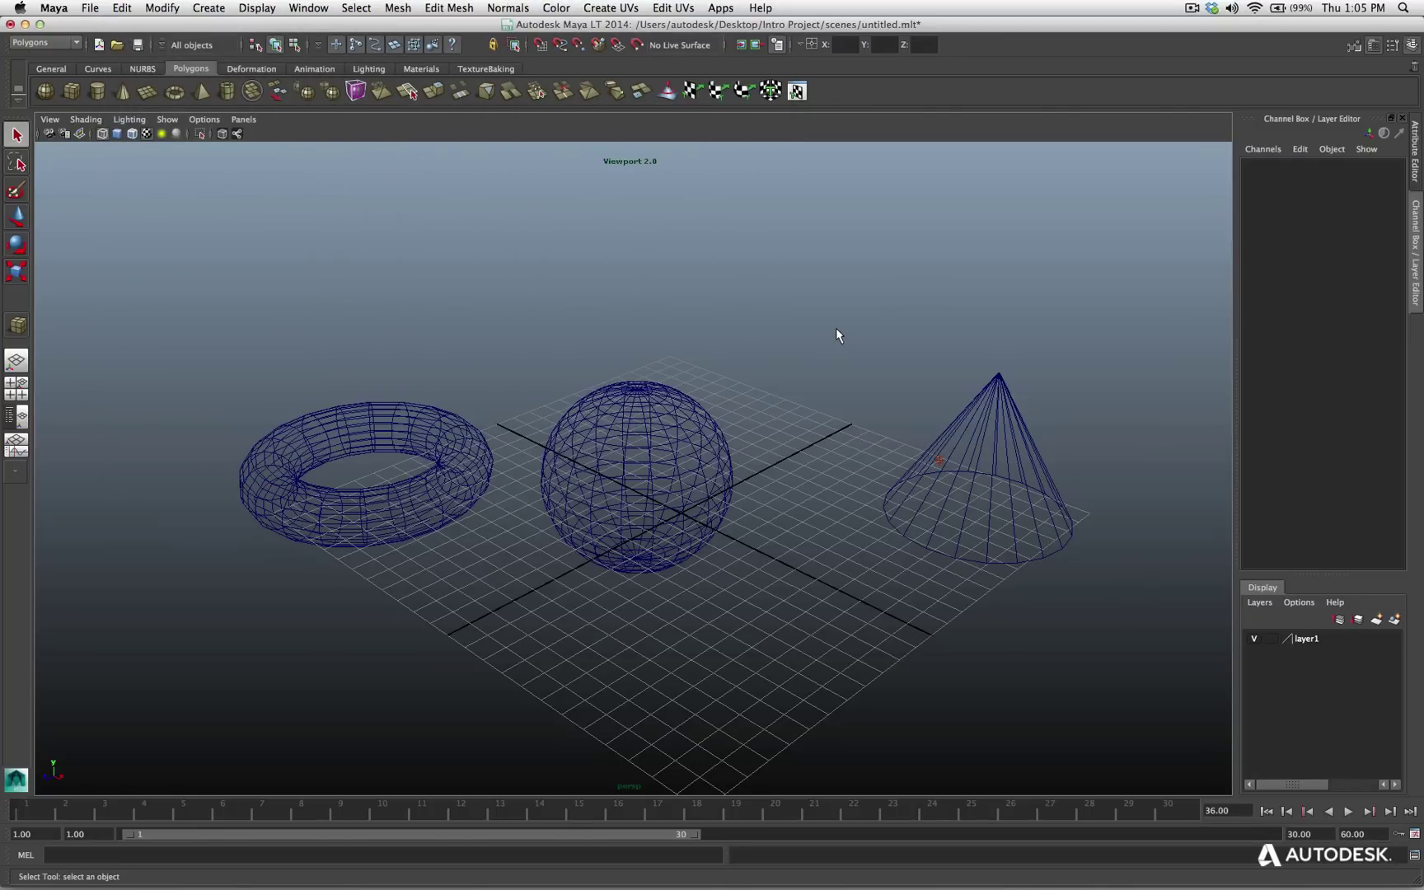
- Examine the File, Edit and Modify commands in the hotbox's row of common commands
{"action": "key", "text": "space"}
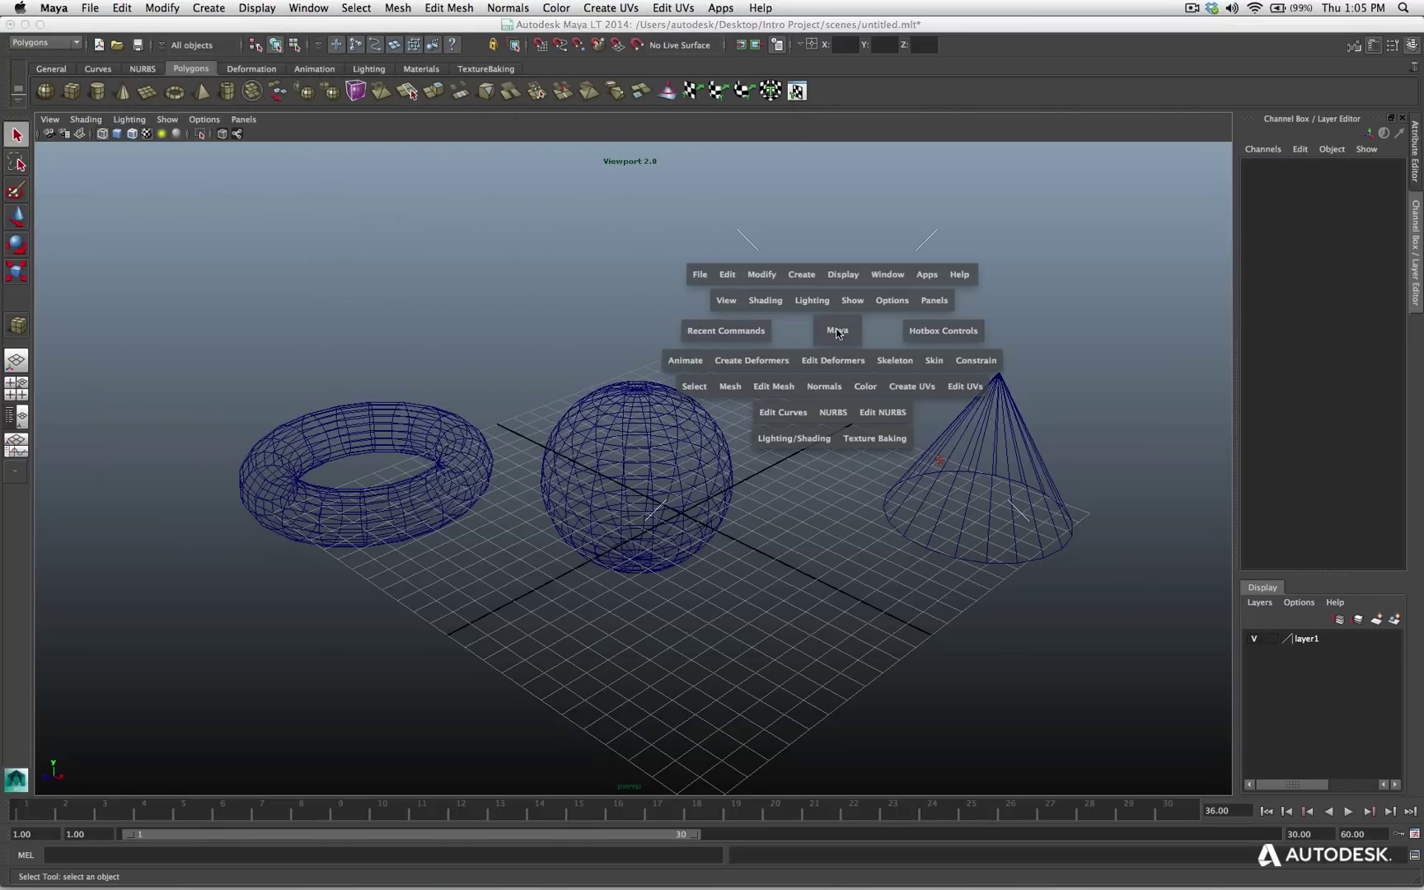
{"action": "left_click", "coordinate": [701, 275]}
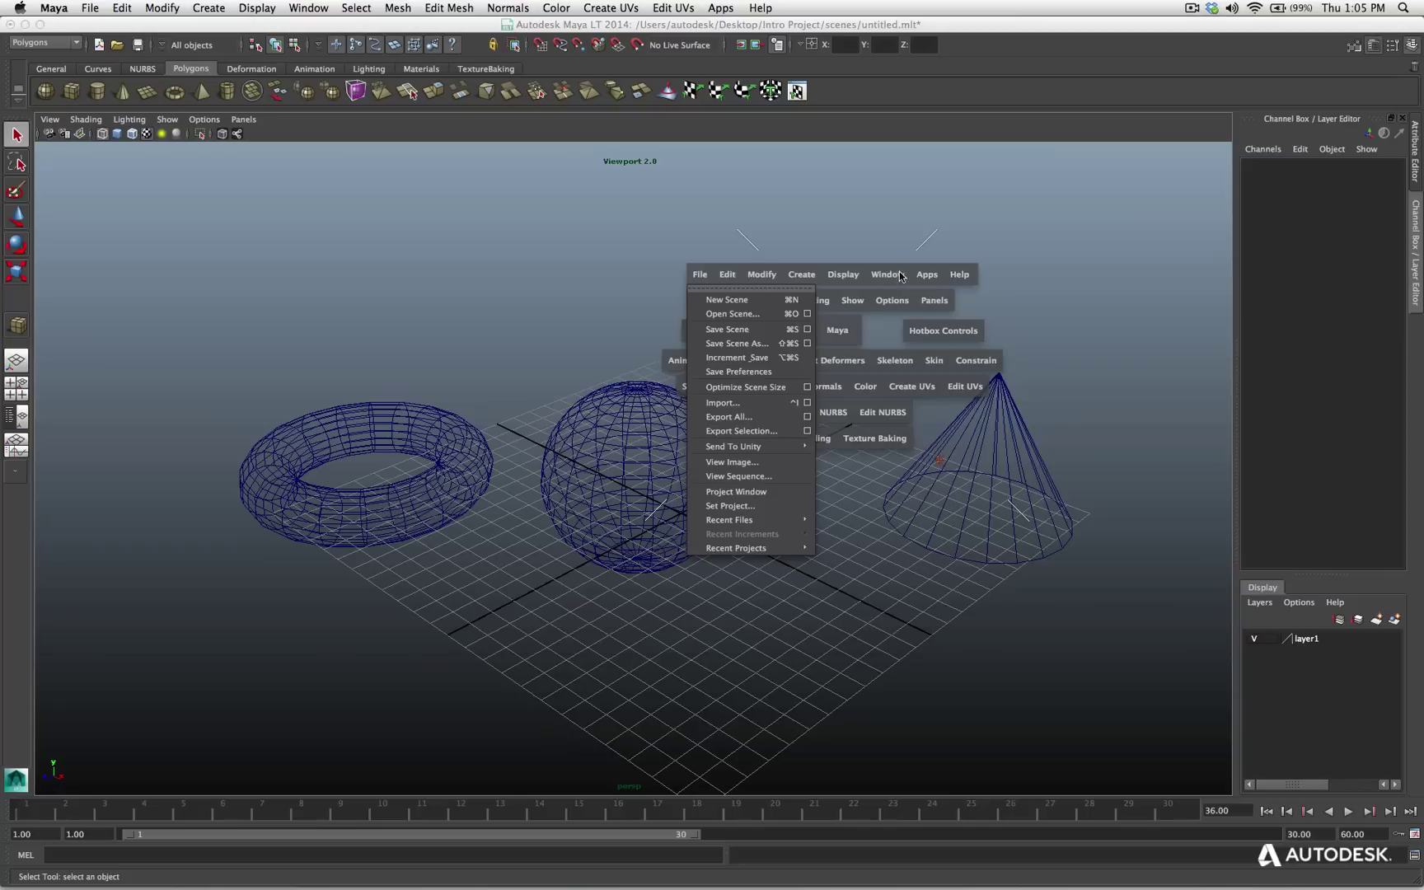
{"action": "left_click", "coordinate": [701, 275]}
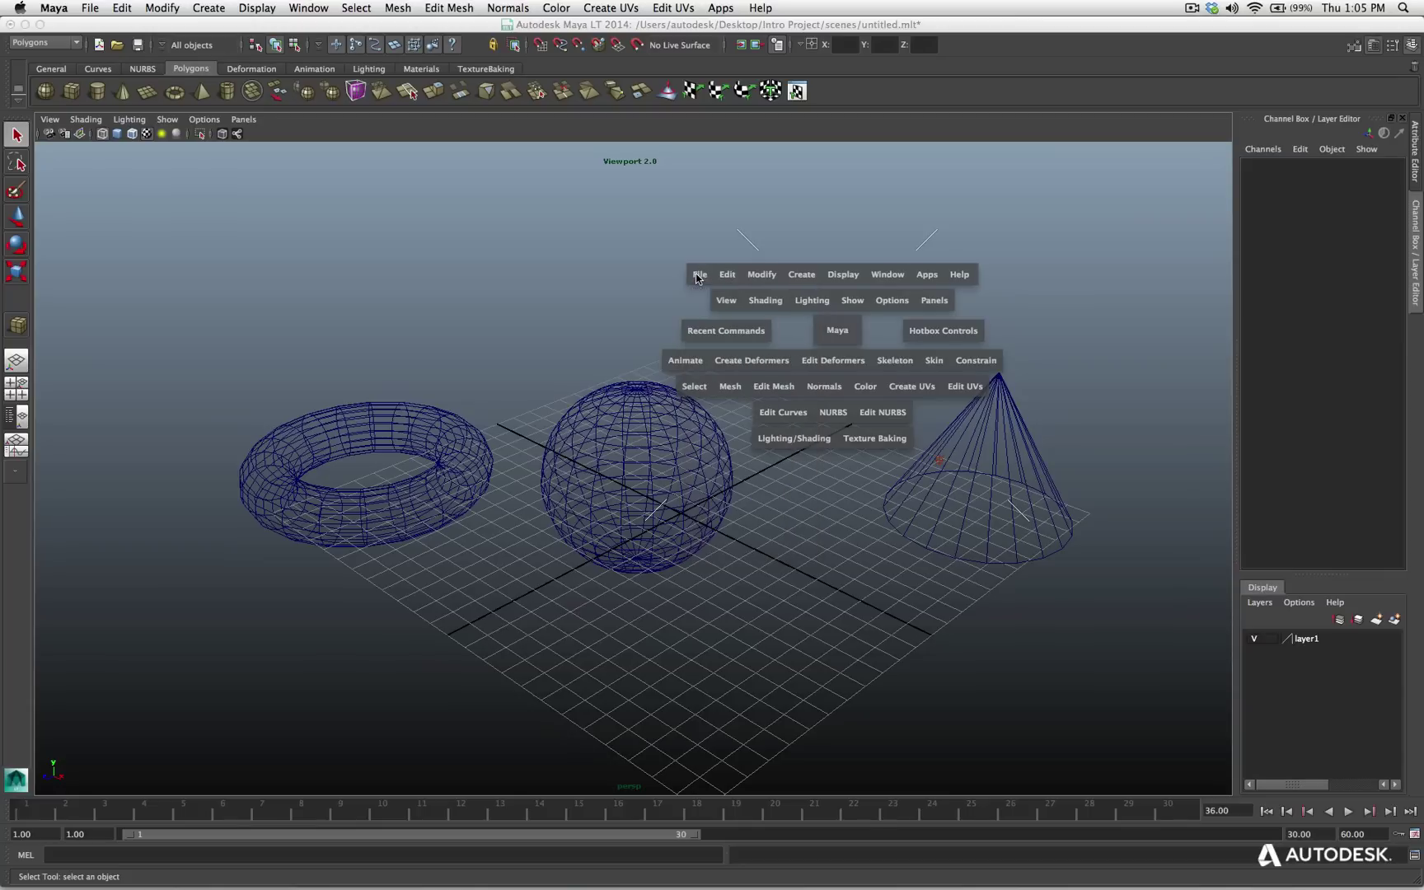
{"action": "left_click", "coordinate": [729, 276]}
{"action": "left_click", "coordinate": [729, 278]}
{"action": "left_click", "coordinate": [773, 276]}
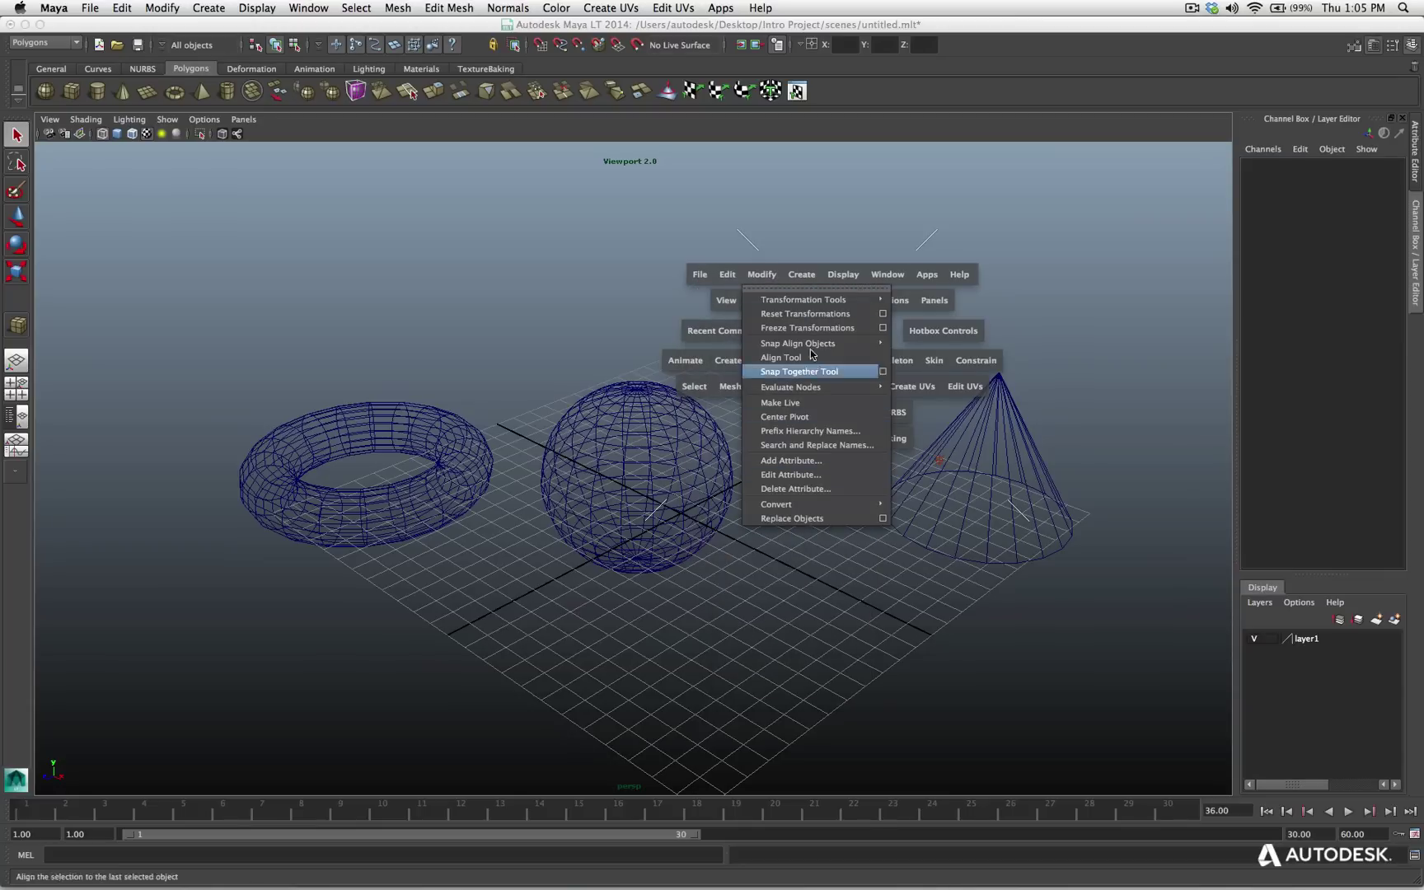
{"action": "mouse_move", "coordinate": [812, 344]}
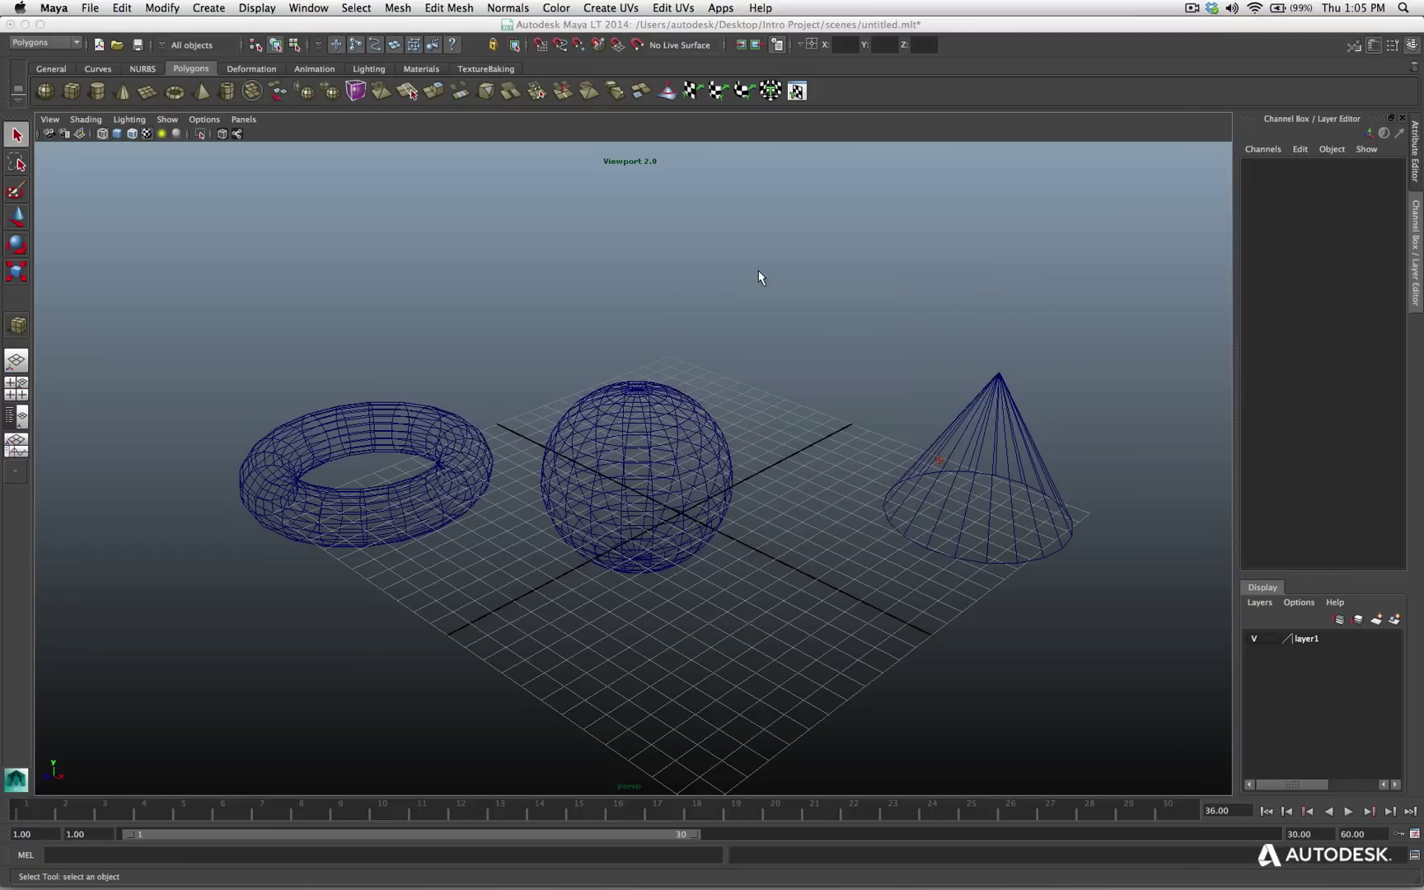
- Examine the Hotbox Controls options for common, pane-specific and custom menu sets and transparency
{"action": "key", "text": "space"}
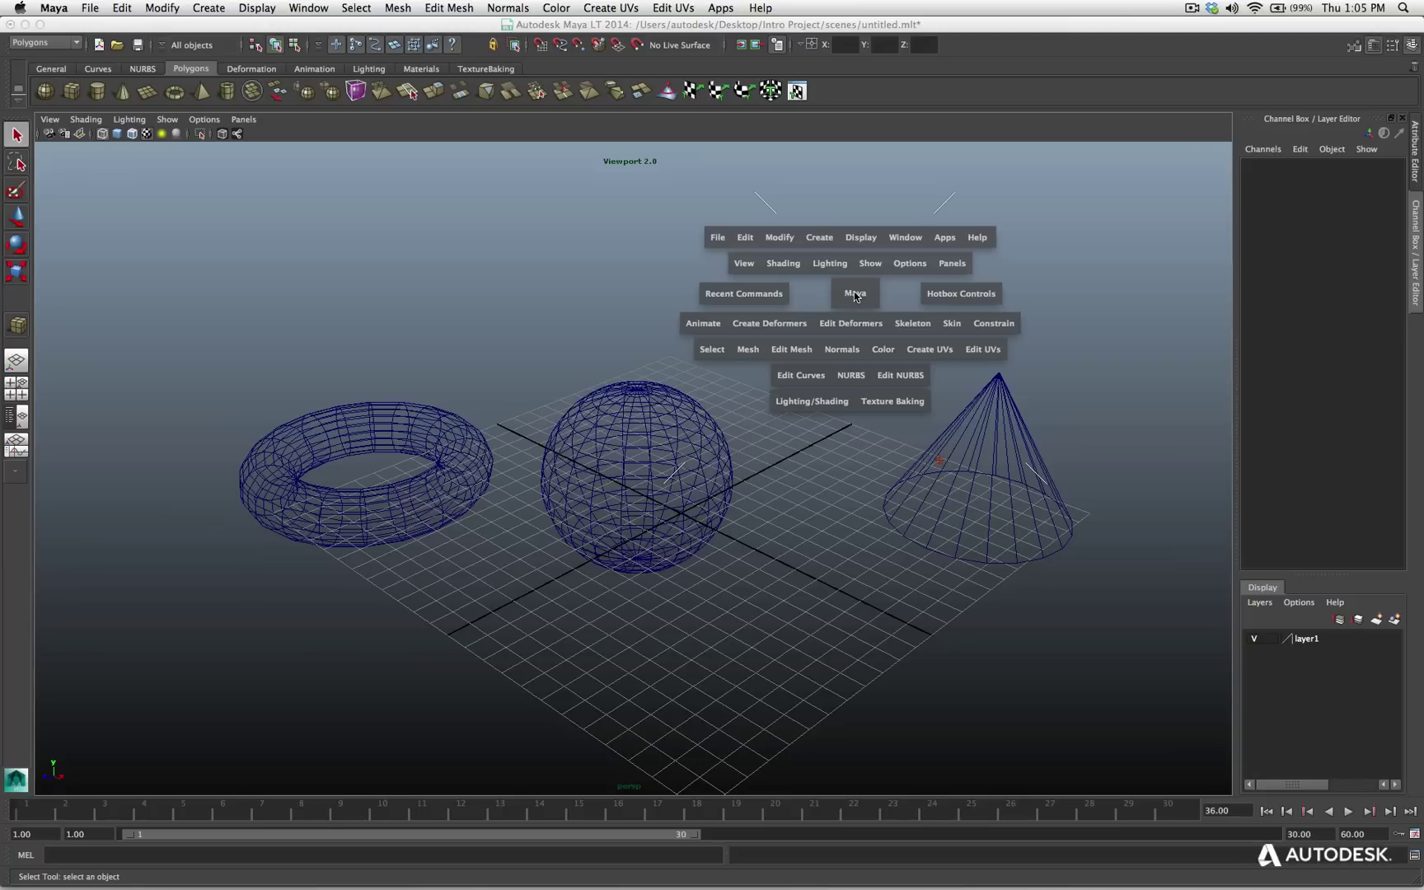
{"action": "left_click", "coordinate": [952, 297]}
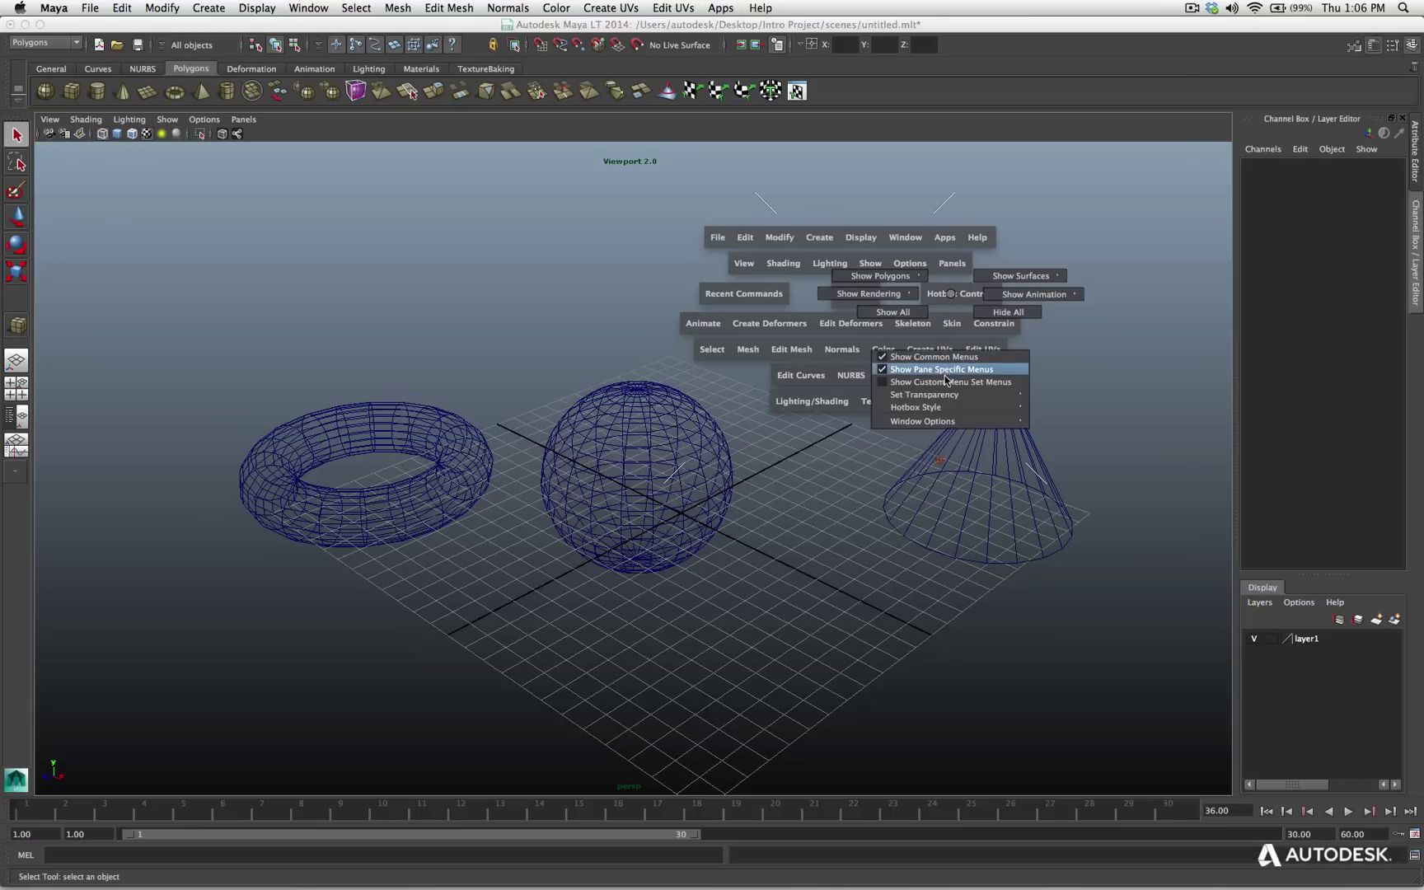
{"action": "mouse_move", "coordinate": [946, 398]}
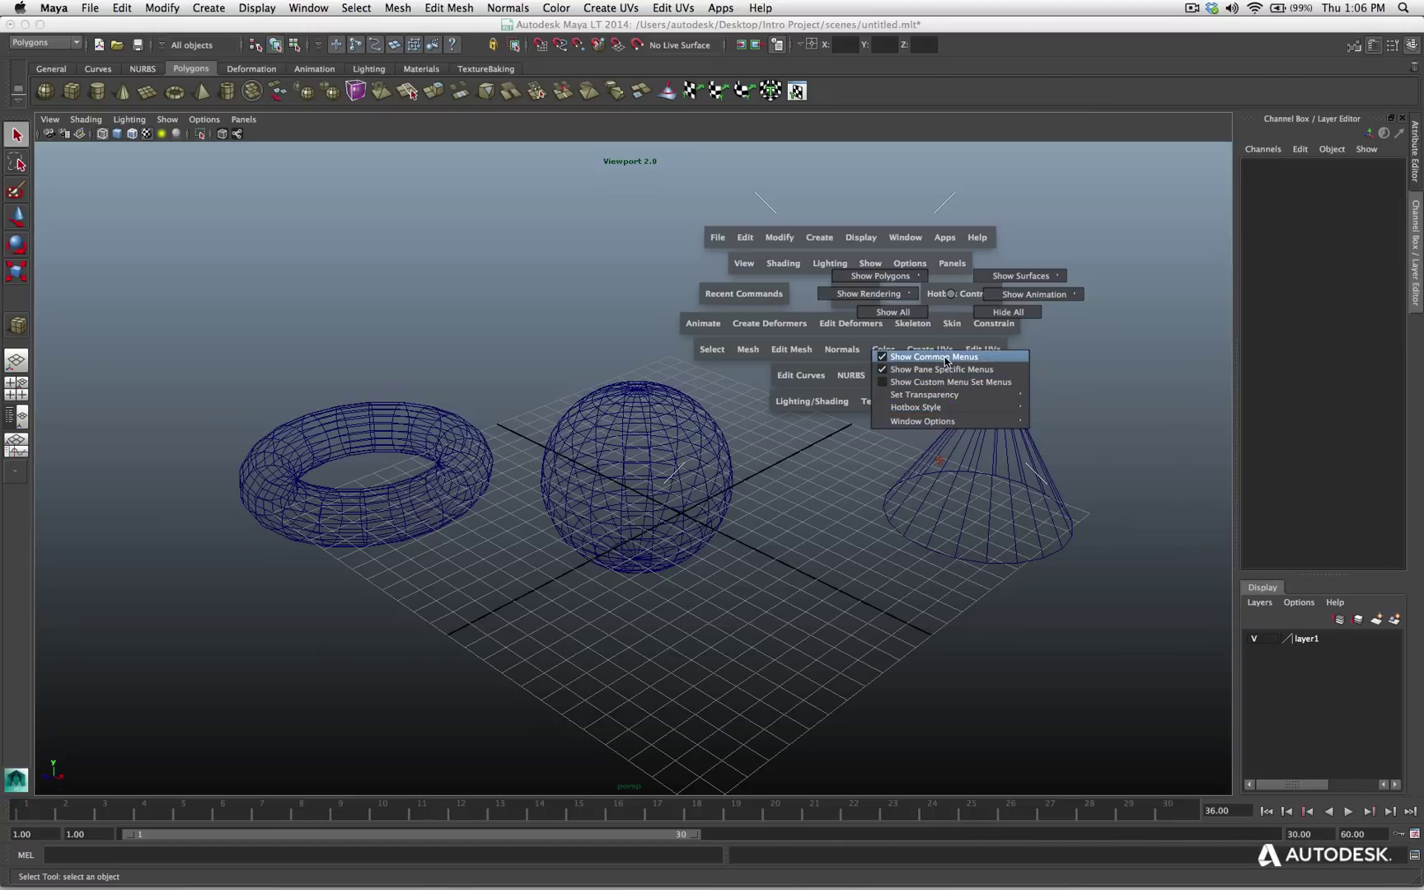
- Examine the menu set visibility choices in Hotbox Controls, including Surfaces Only and Show/Hide Surfaces
{"action": "key", "text": "space"}
{"action": "left_click", "coordinate": [978, 305]}
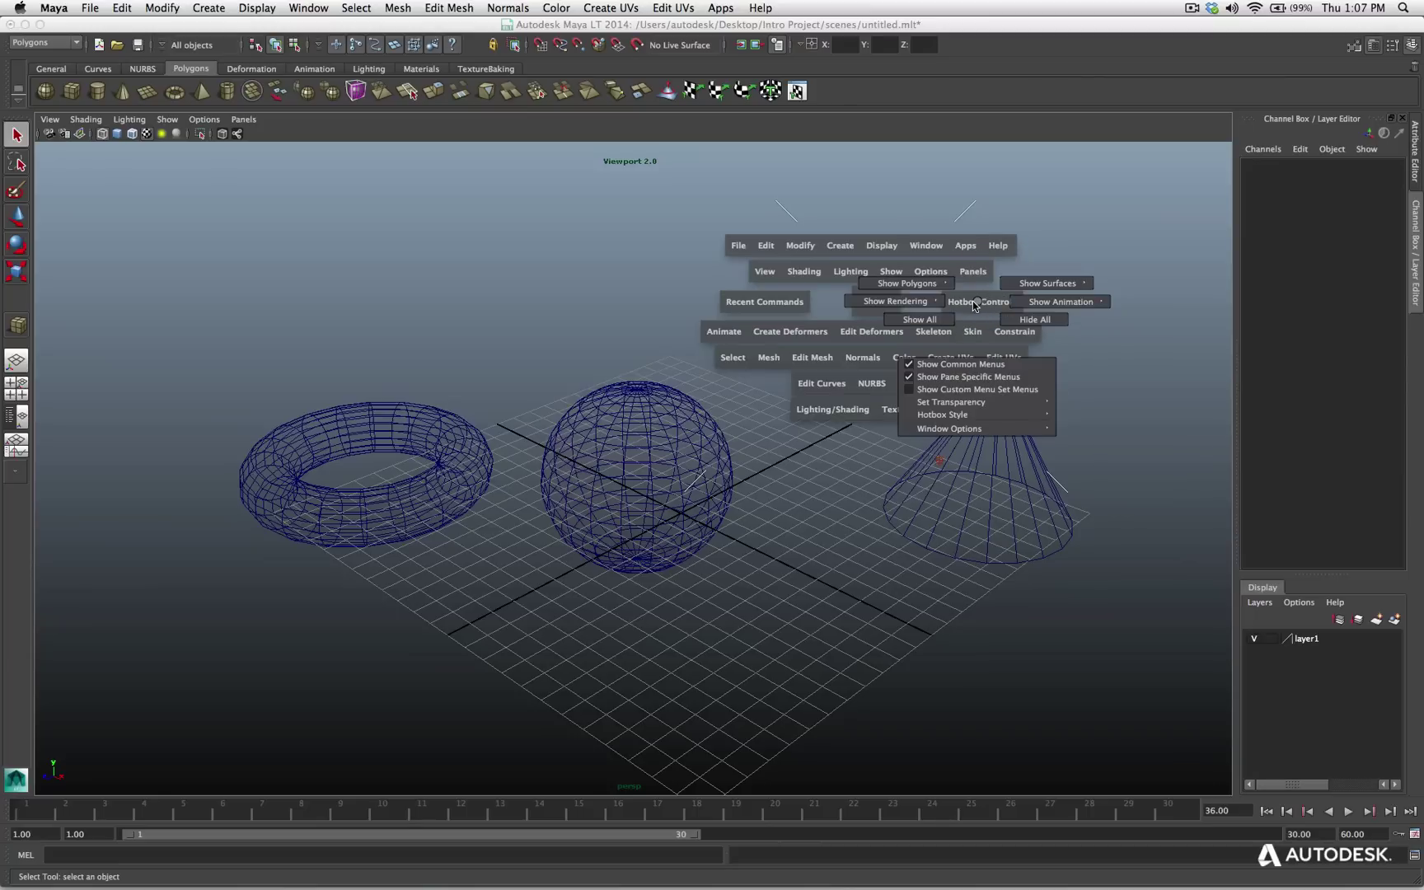
{"action": "left_click_drag", "start_coordinate": [987, 300], "coordinate": [1031, 281]}
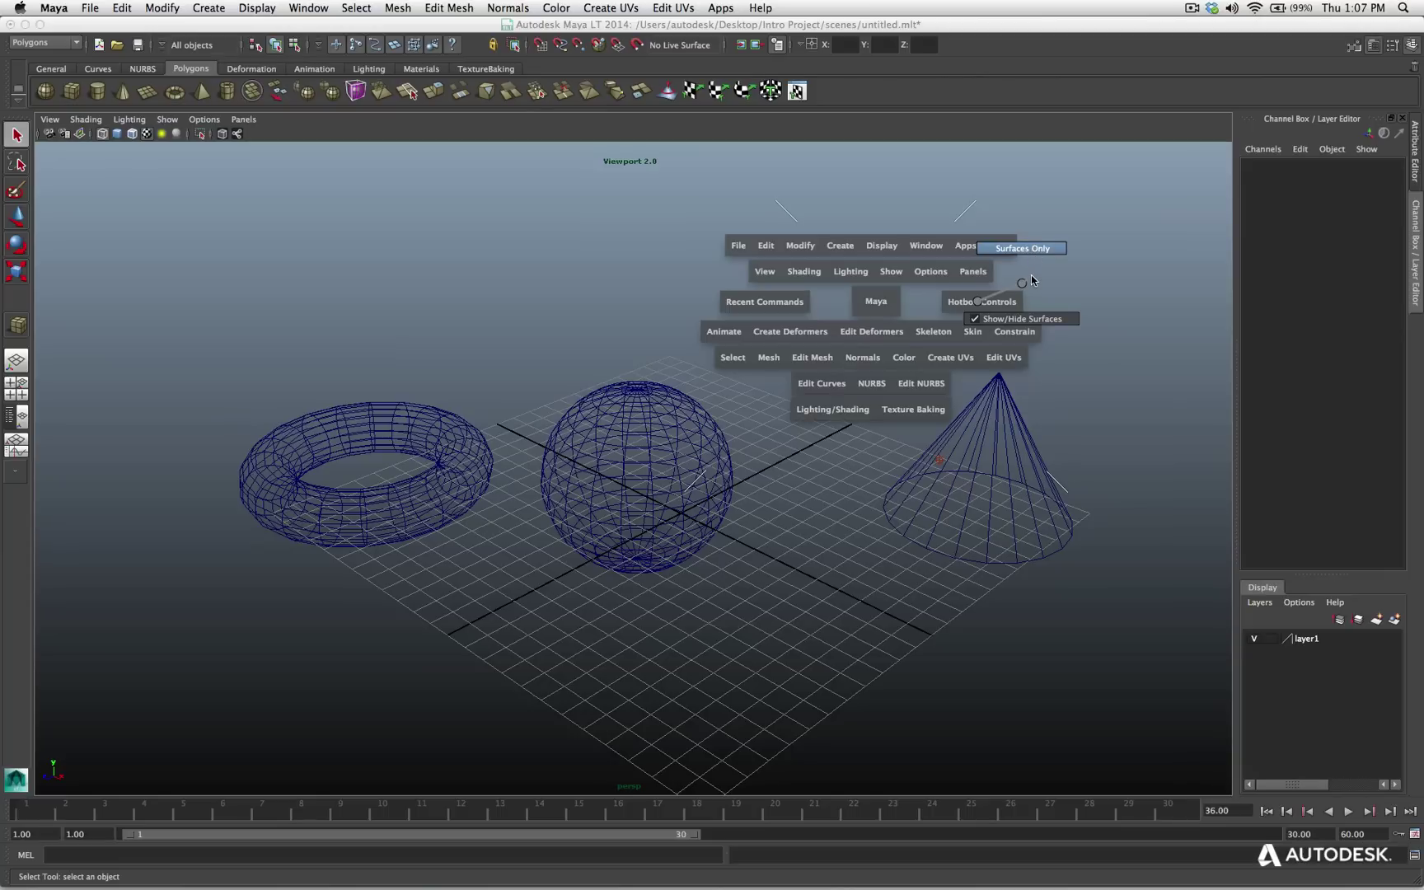
{"action": "left_click_drag", "start_coordinate": [1032, 281], "coordinate": [979, 306]}
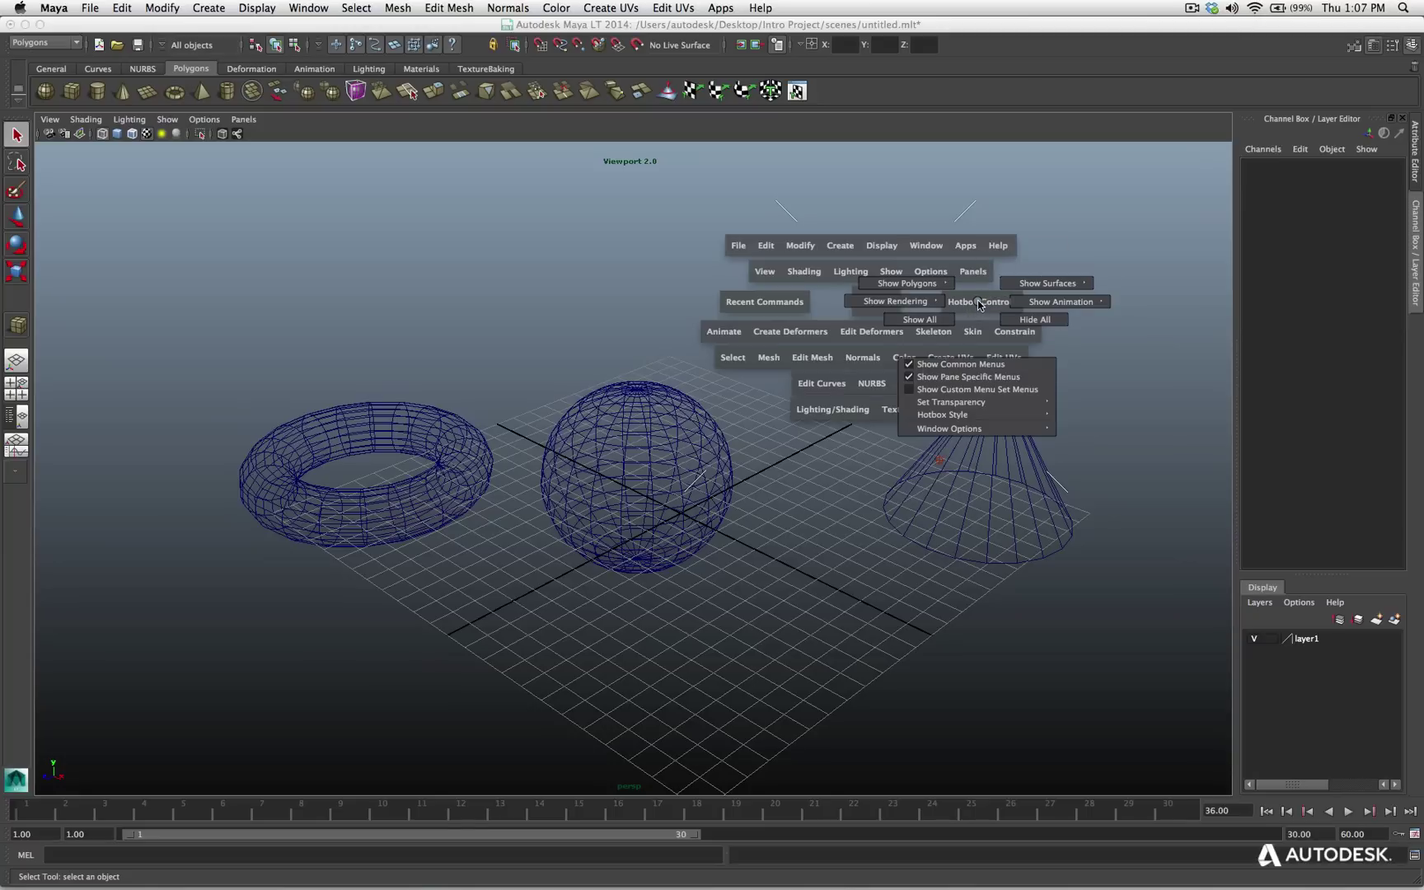
{"action": "left_click_drag", "start_coordinate": [979, 305], "coordinate": [1082, 265]}
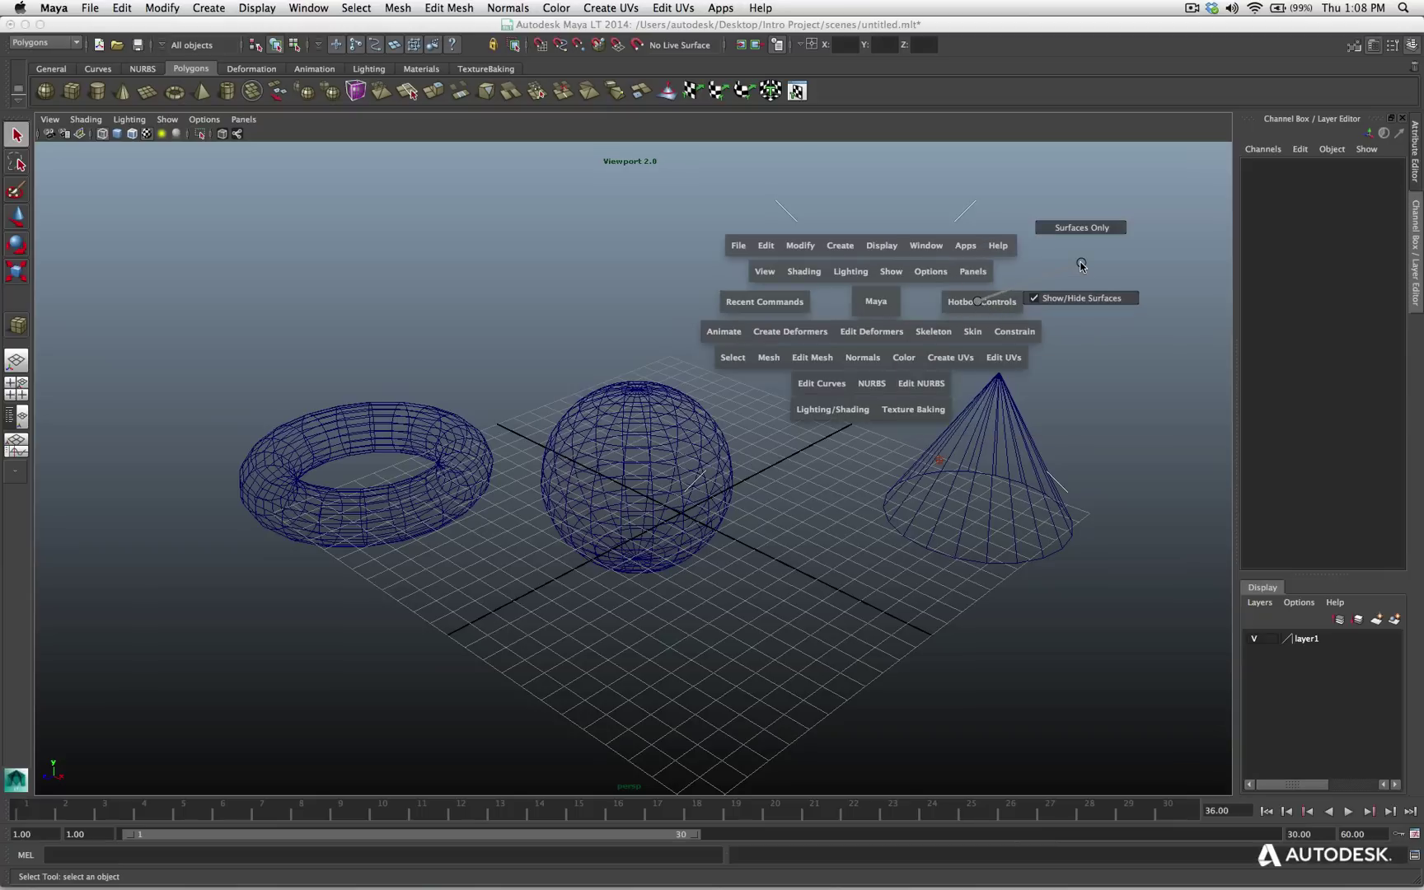
{"action": "left_click_drag", "start_coordinate": [1082, 265], "coordinate": [978, 301]}
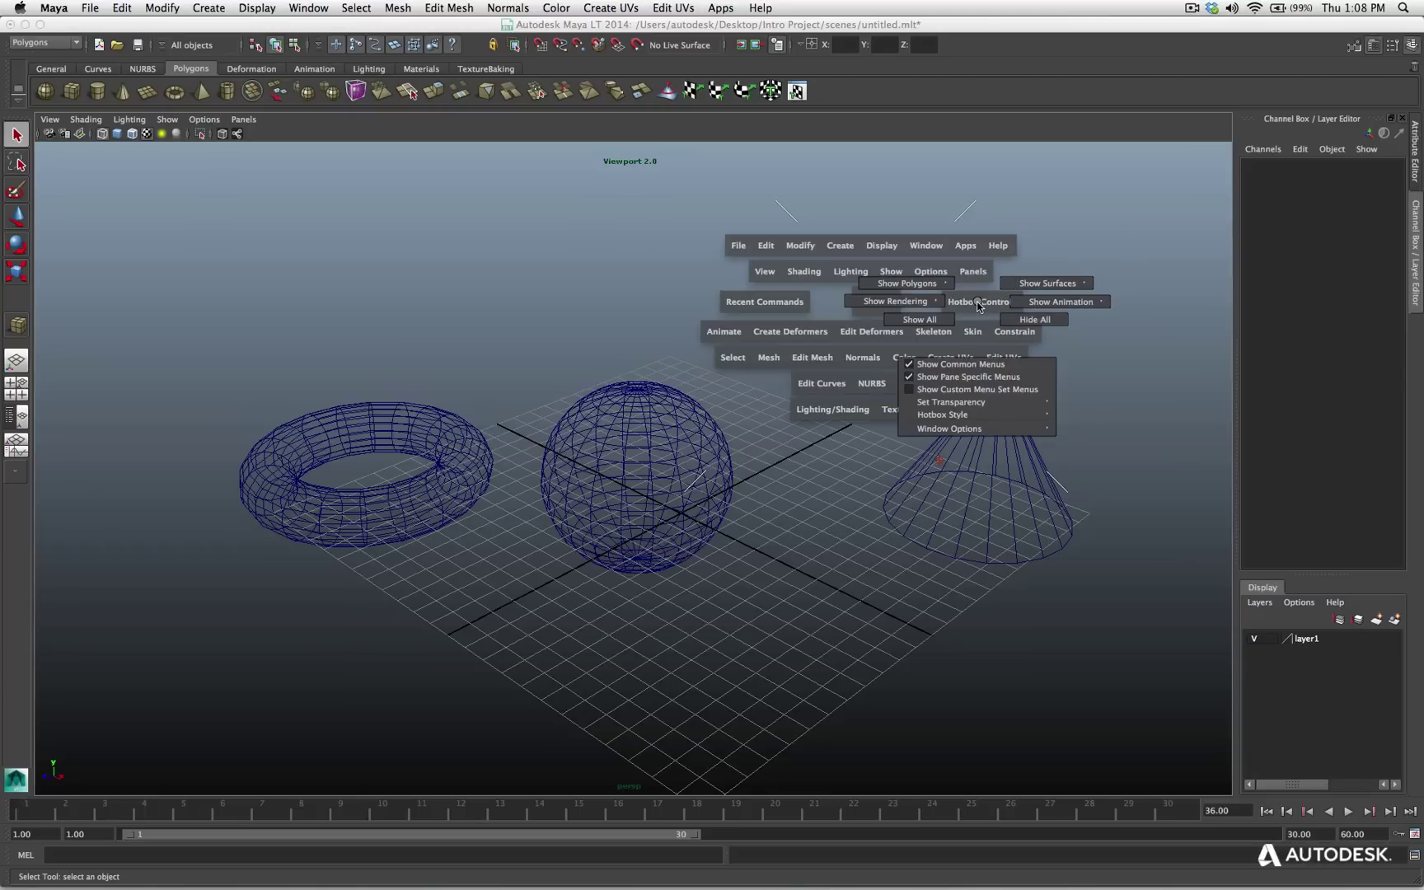
{"action": "mouse_move", "coordinate": [978, 303]}
{"action": "left_mouse_down"}
{"action": "mouse_move", "coordinate": [1203, 315]}
{"action": "mouse_move", "coordinate": [978, 305]}
{"action": "left_mouse_up"}
{"action": "left_click", "coordinate": [978, 305]}
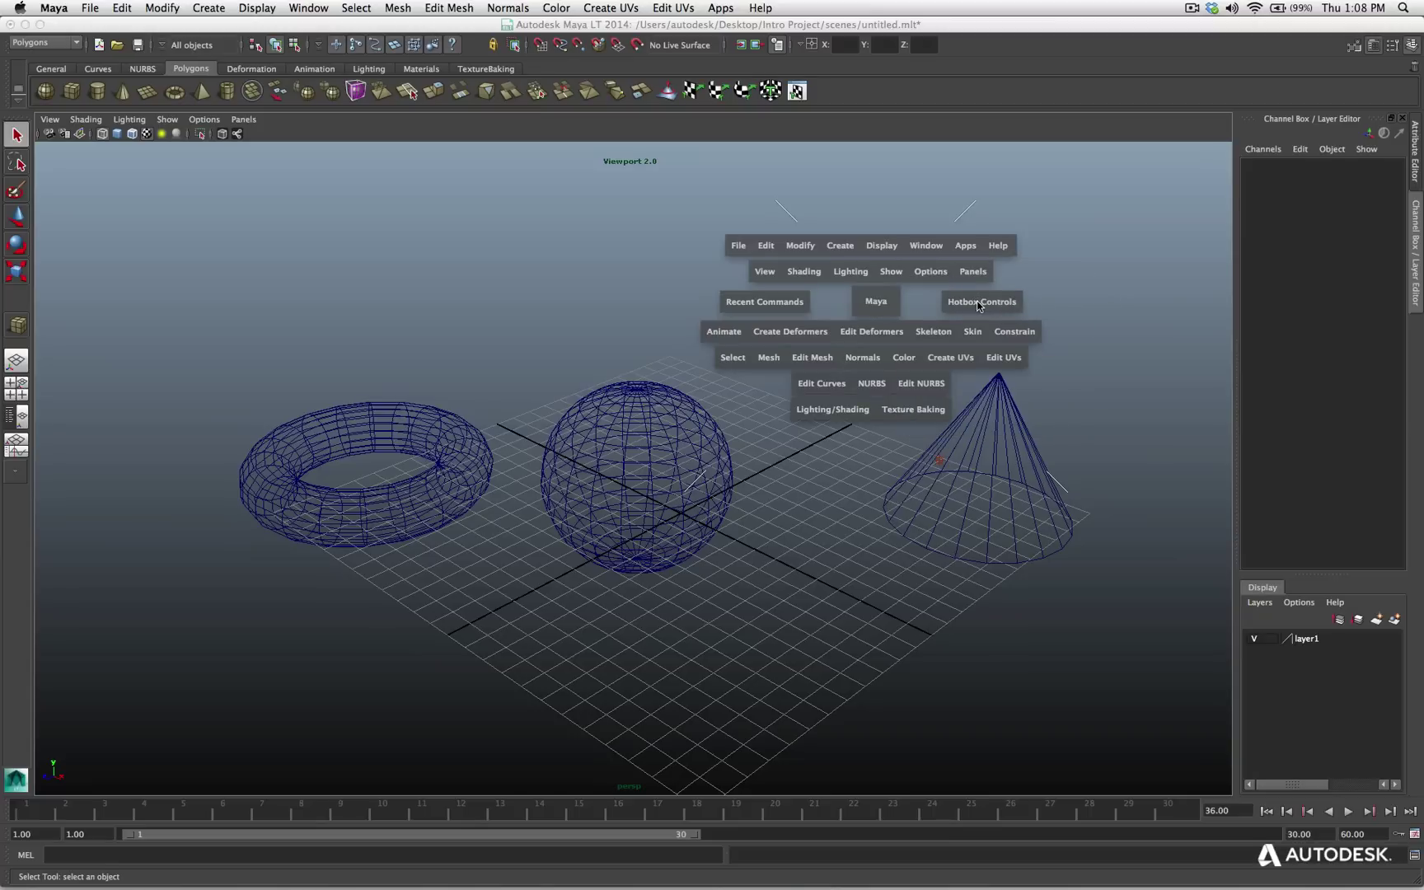
- Use the hotbox's central view choices to view the scene from the top and return to the perspective view
{"action": "left_click", "coordinate": [875, 307]}
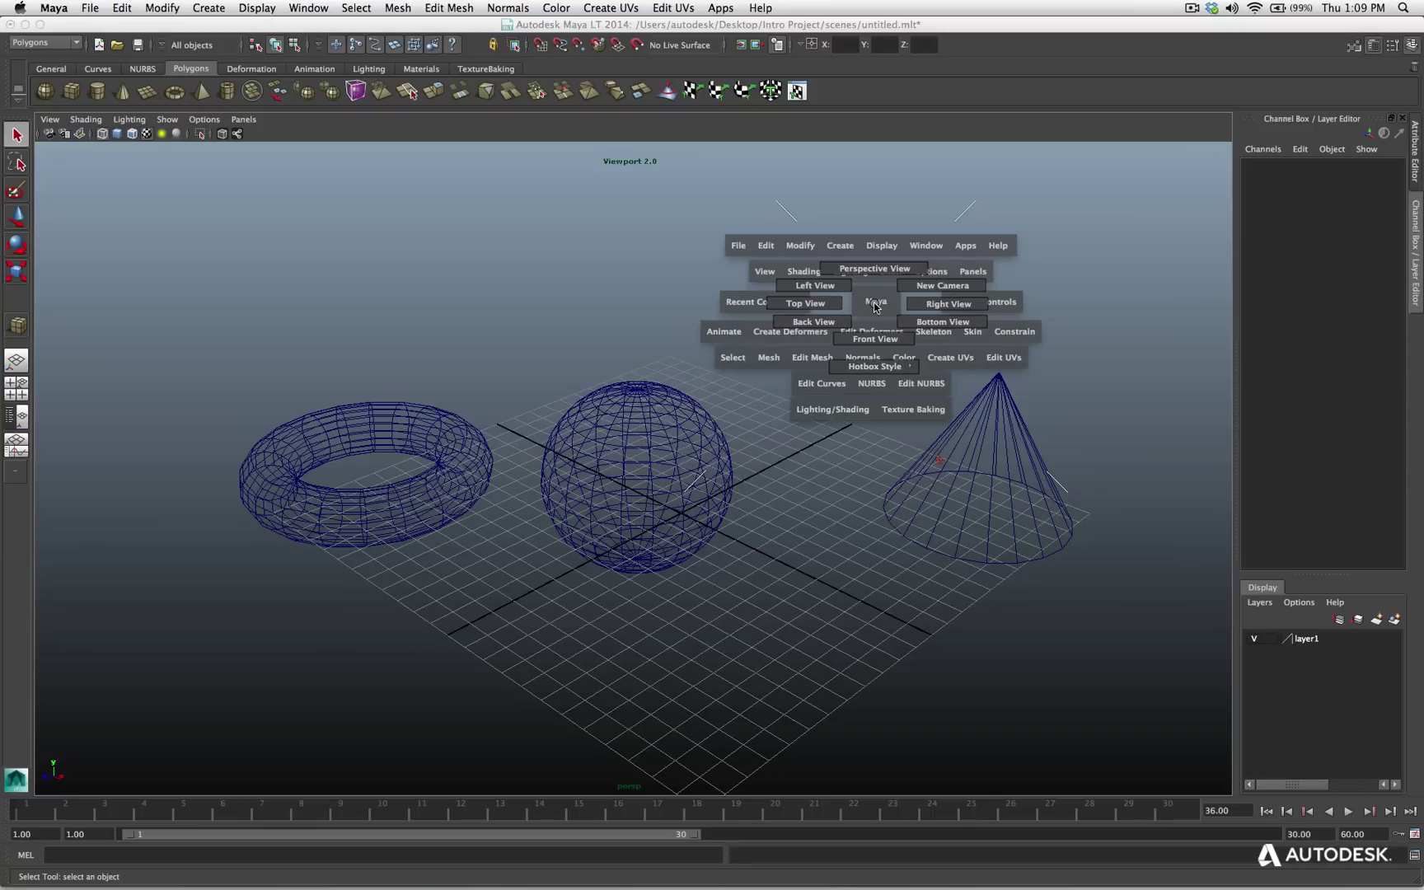
{"action": "left_click_drag", "start_coordinate": [875, 308], "coordinate": [430, 290]}
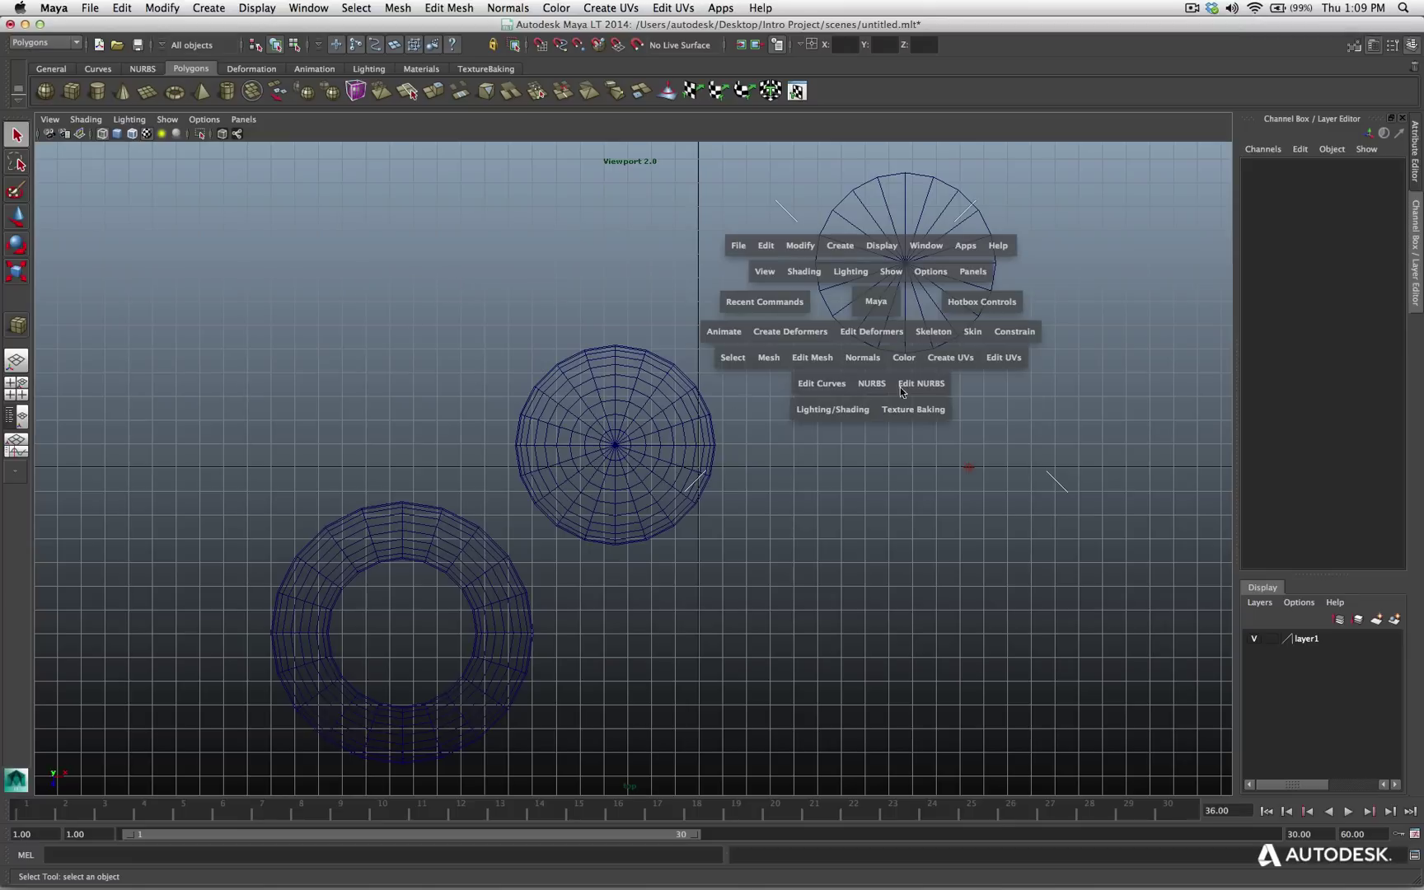
{"action": "left_click_drag", "start_coordinate": [880, 303], "coordinate": [879, 305]}
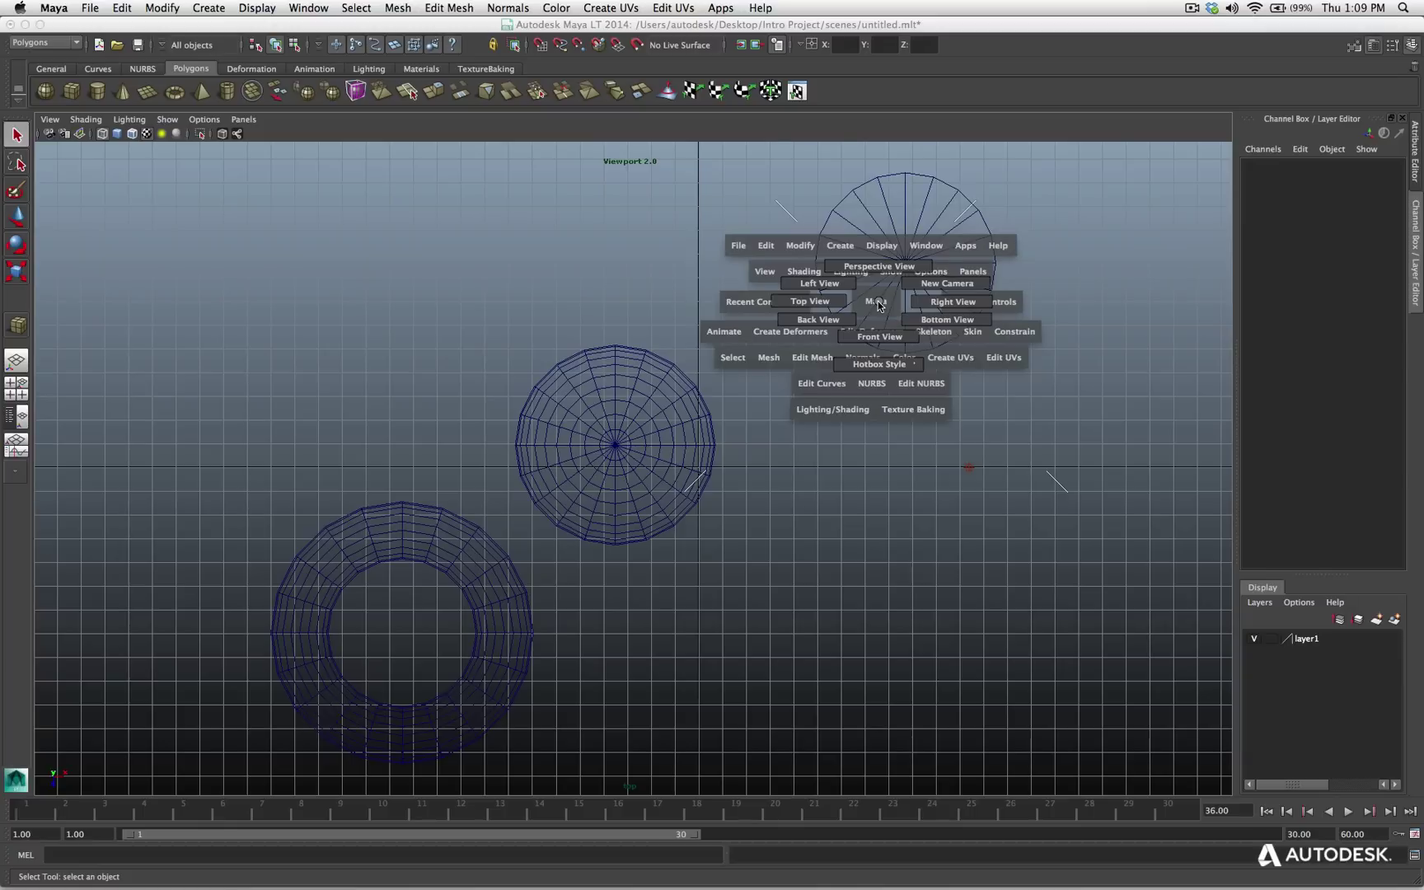
{"action": "left_click_drag", "start_coordinate": [879, 305], "coordinate": [888, 223]}
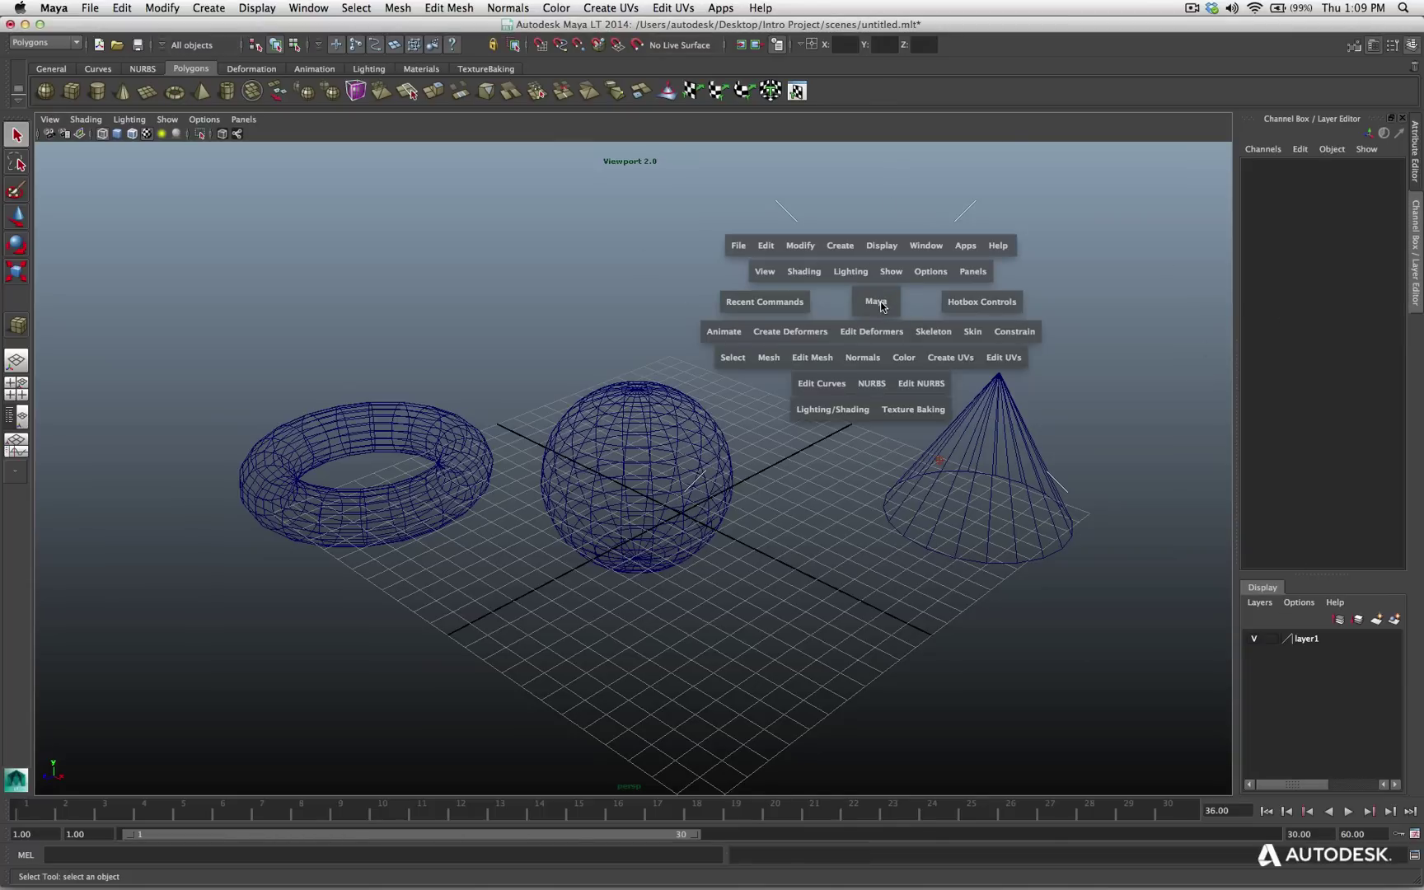
{"action": "key", "text": "space"}
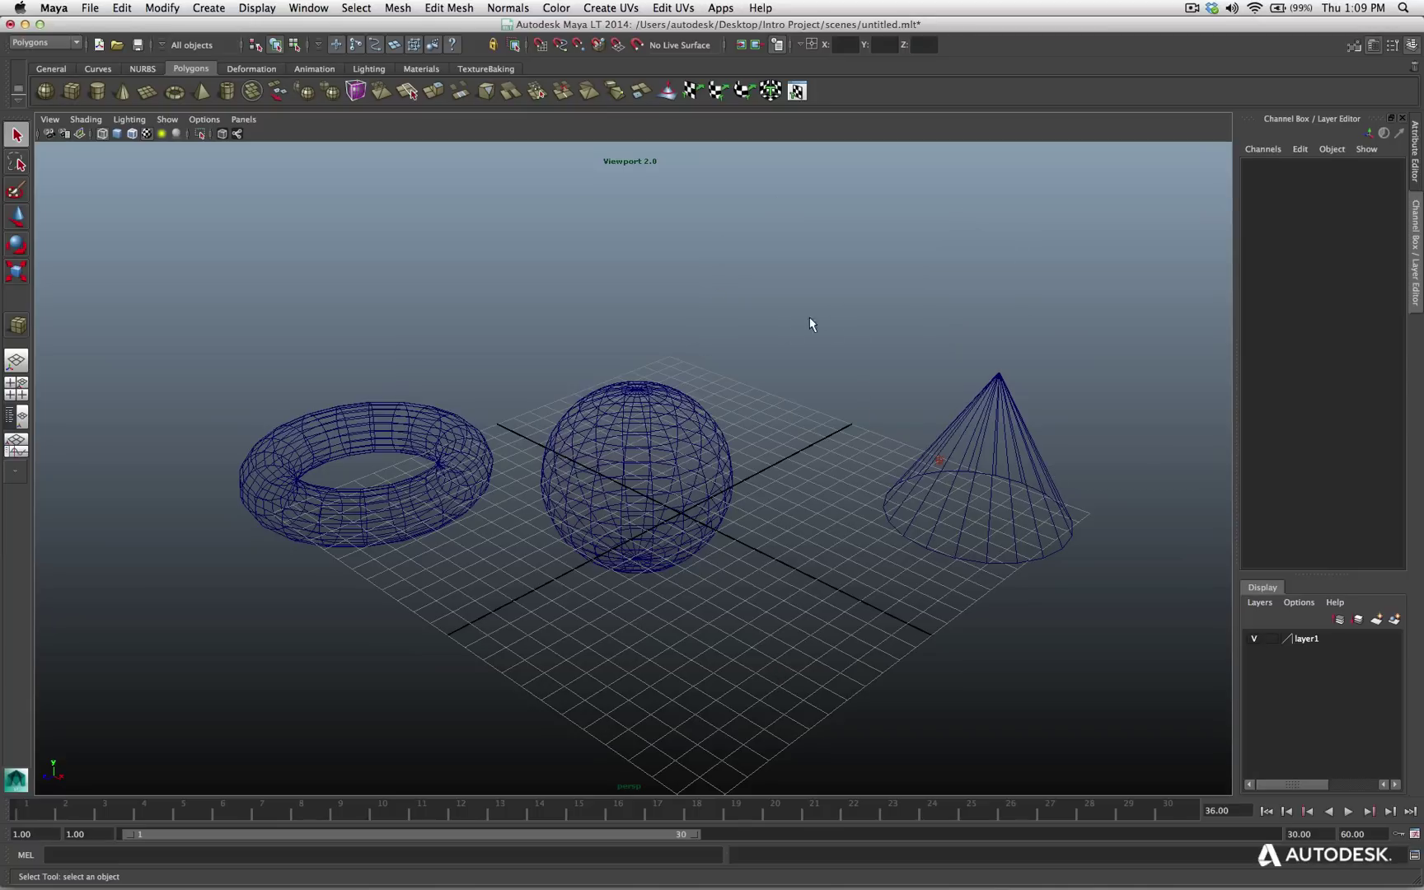
- Use the hotbox's central view choices to view the scene from the front and return to the perspective view
{"action": "key", "text": "space"}
{"action": "left_click_drag", "start_coordinate": [835, 297], "coordinate": [848, 282]}
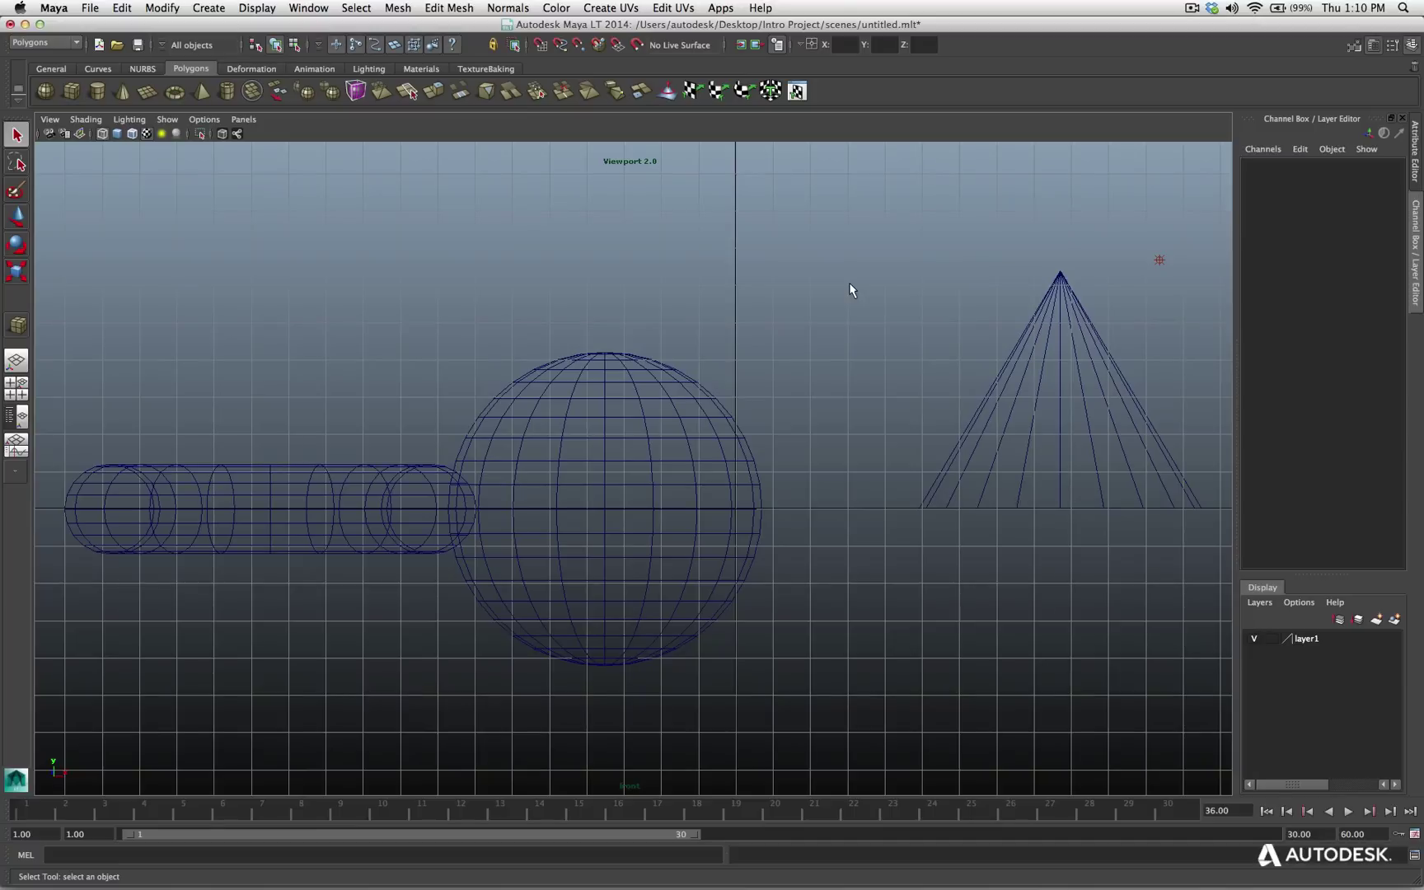
{"action": "key", "text": "space"}
{"action": "left_click_drag", "start_coordinate": [849, 278], "coordinate": [856, 206]}
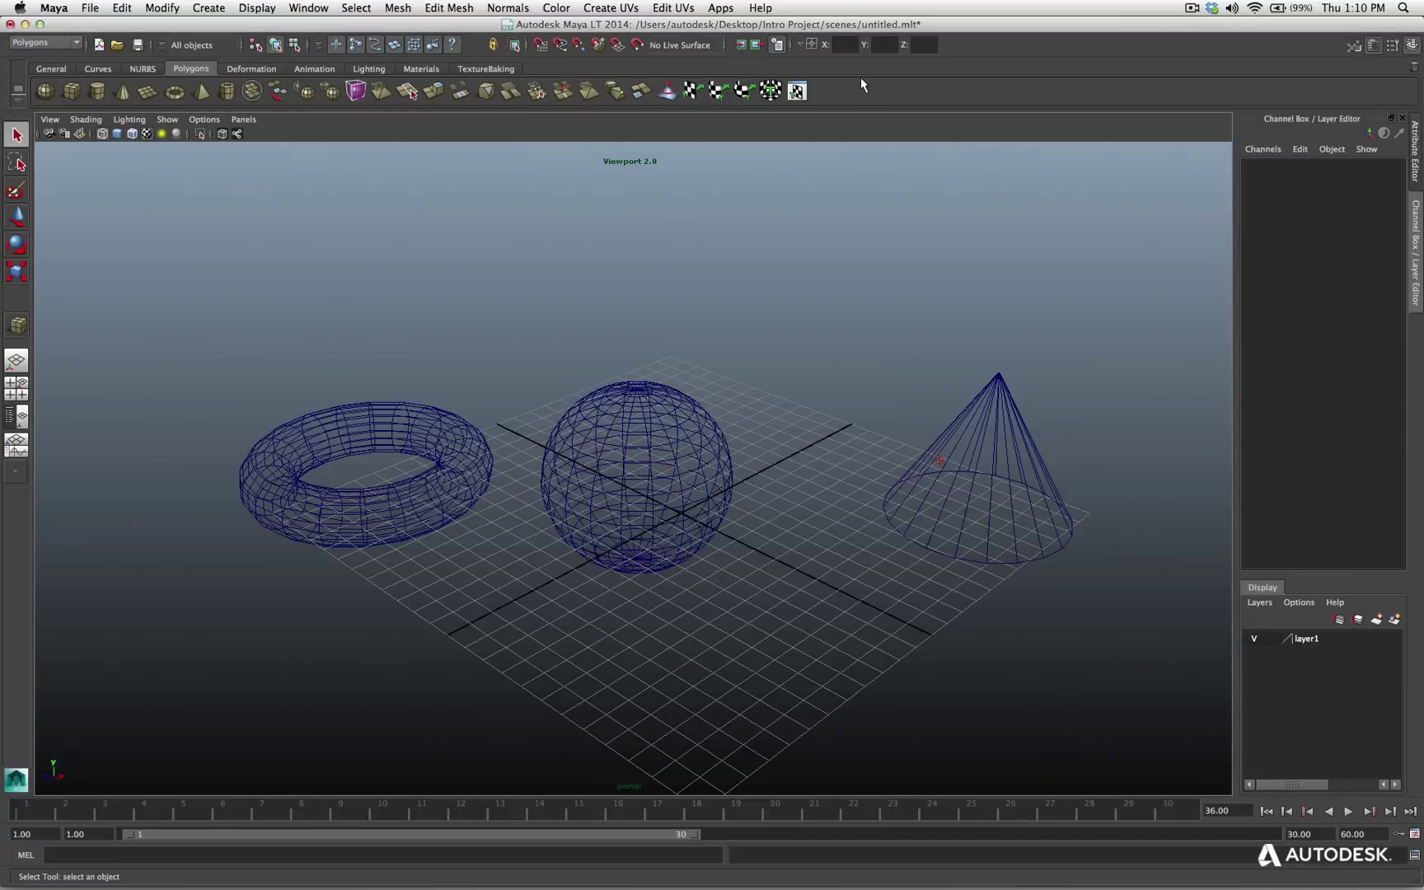
- Use the hotbox's central view choices to view the scene from the left and return to the perspective view
{"action": "key", "text": "space"}
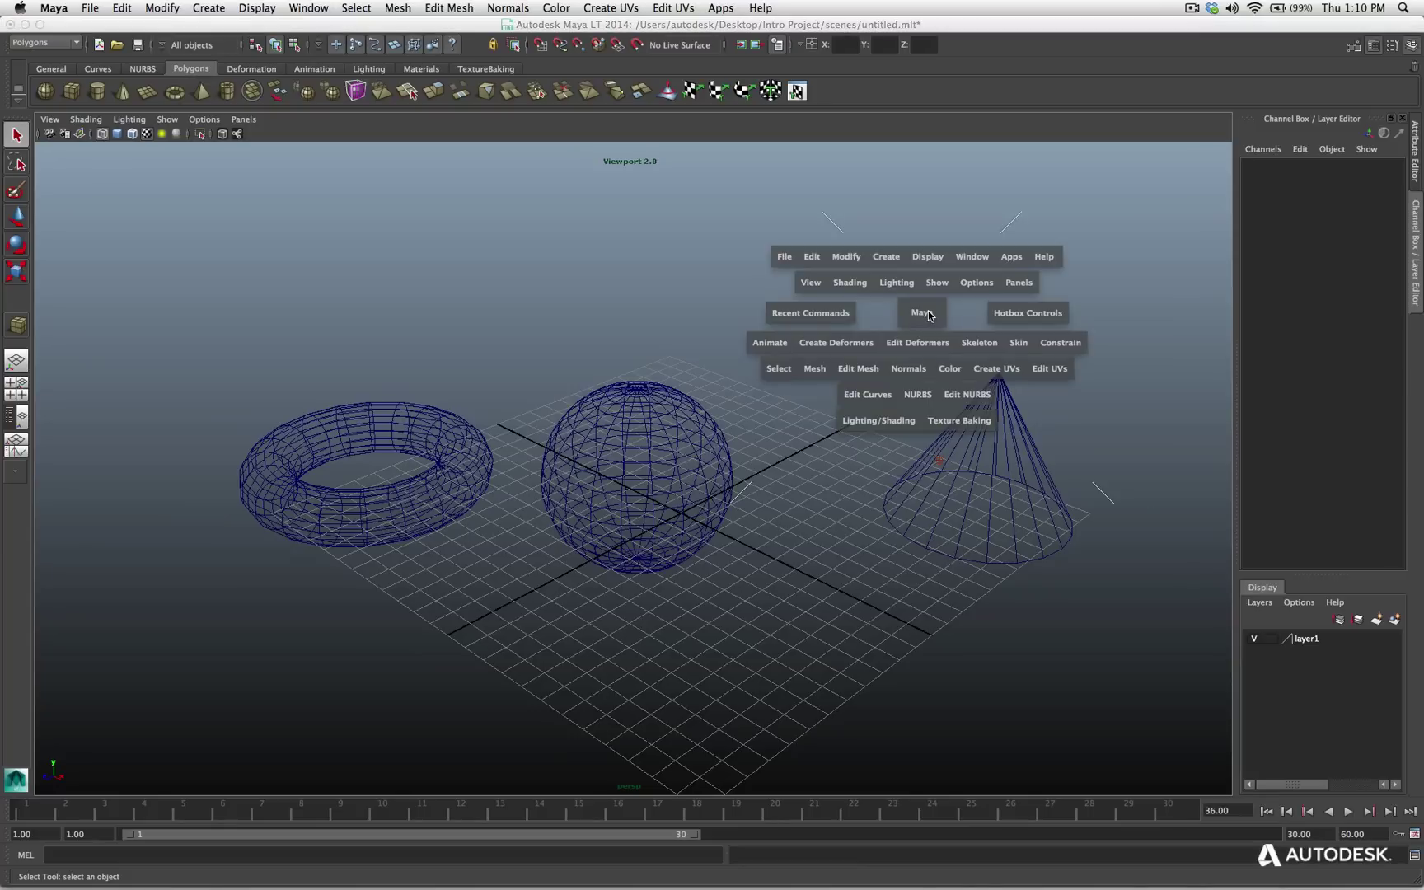
{"action": "left_click_drag", "start_coordinate": [927, 314], "coordinate": [734, 218]}
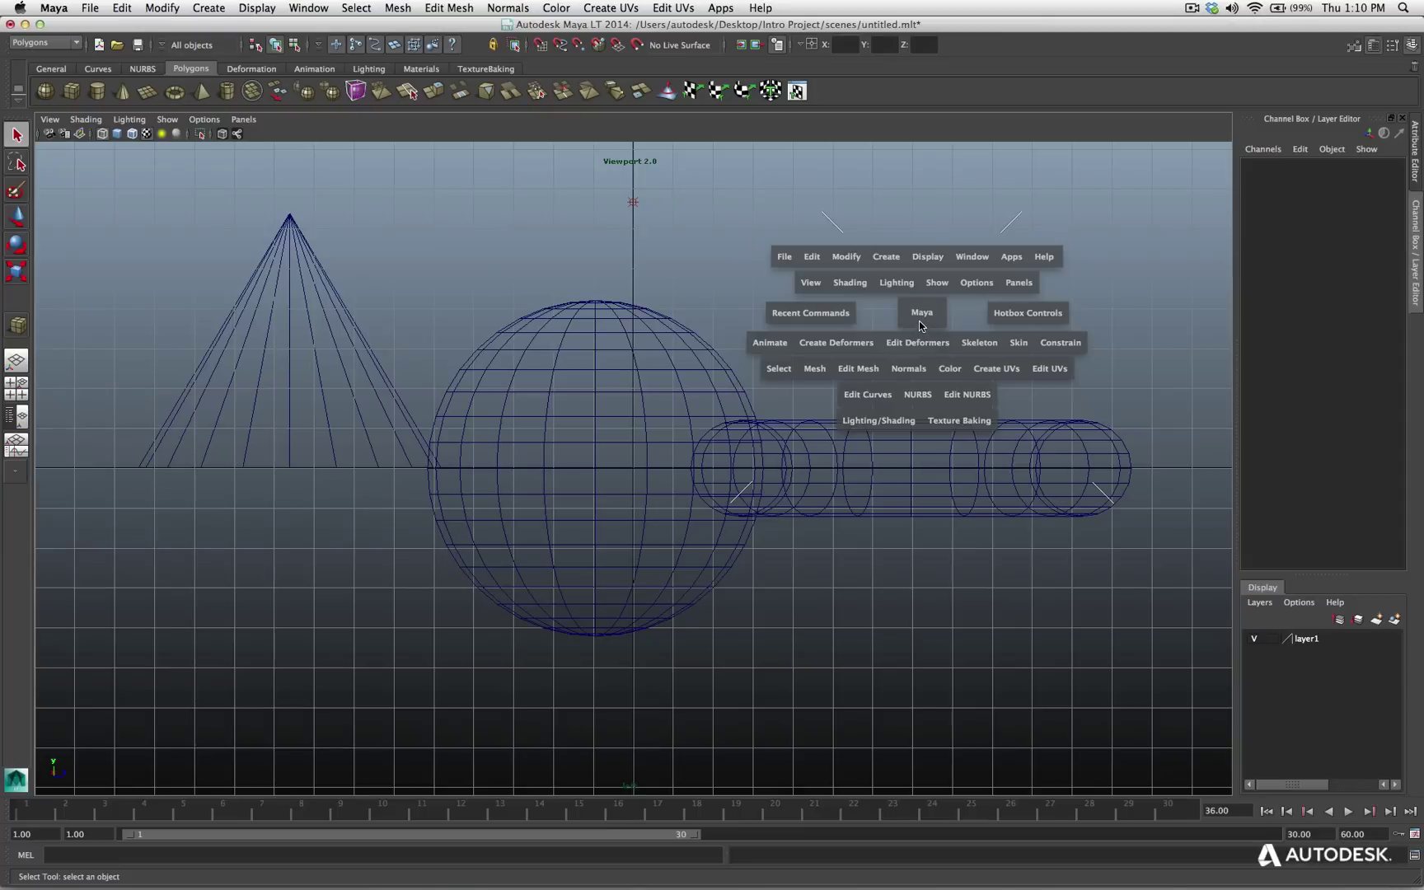
{"action": "left_click_drag", "start_coordinate": [923, 315], "coordinate": [926, 264]}
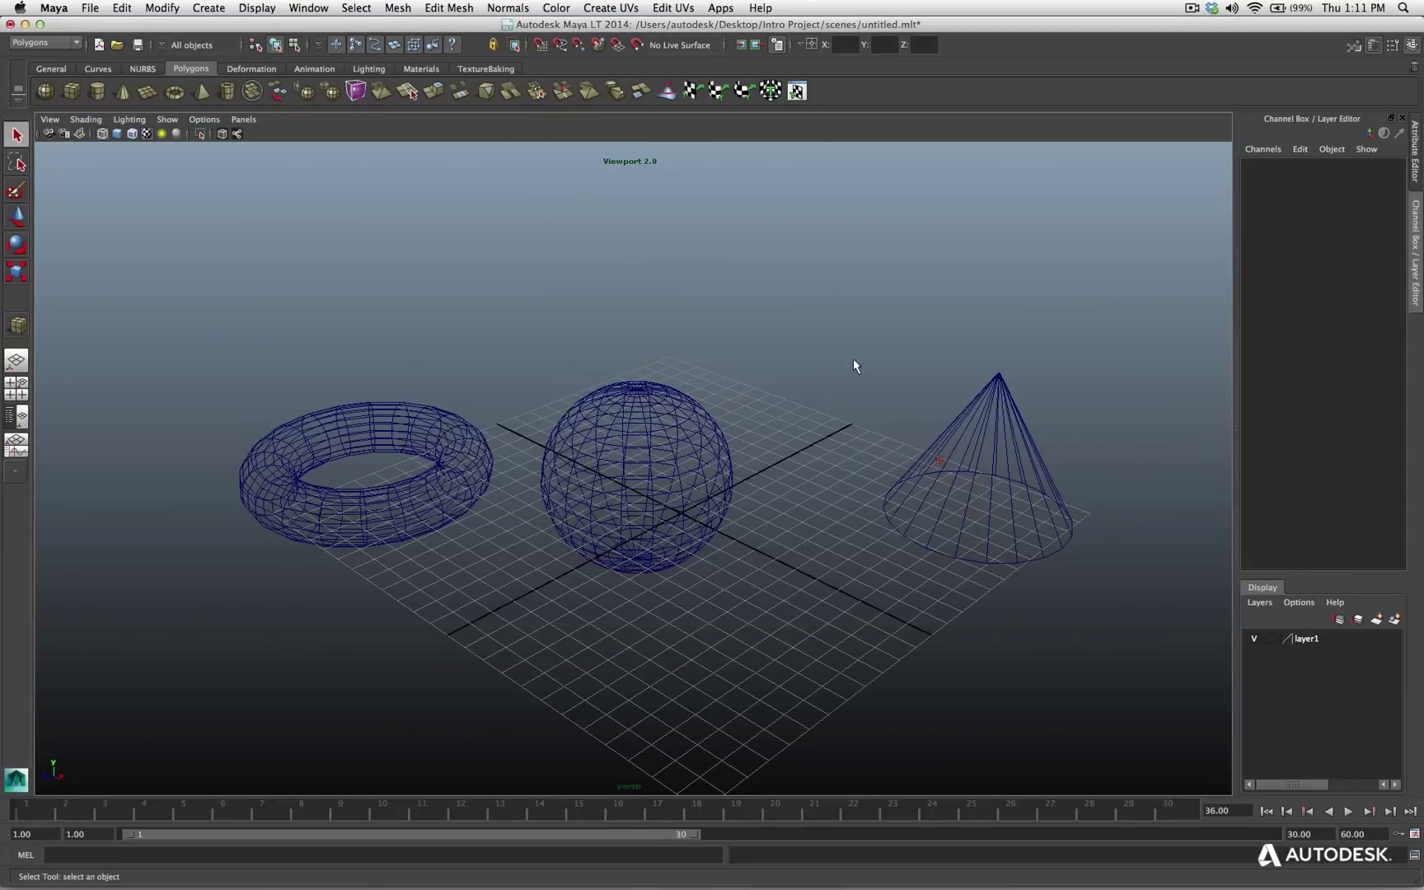
- Use the hotbox's north zone to switch to the Persp/Outliner layout and back to Single Perspective
{"action": "key", "text": "space"}
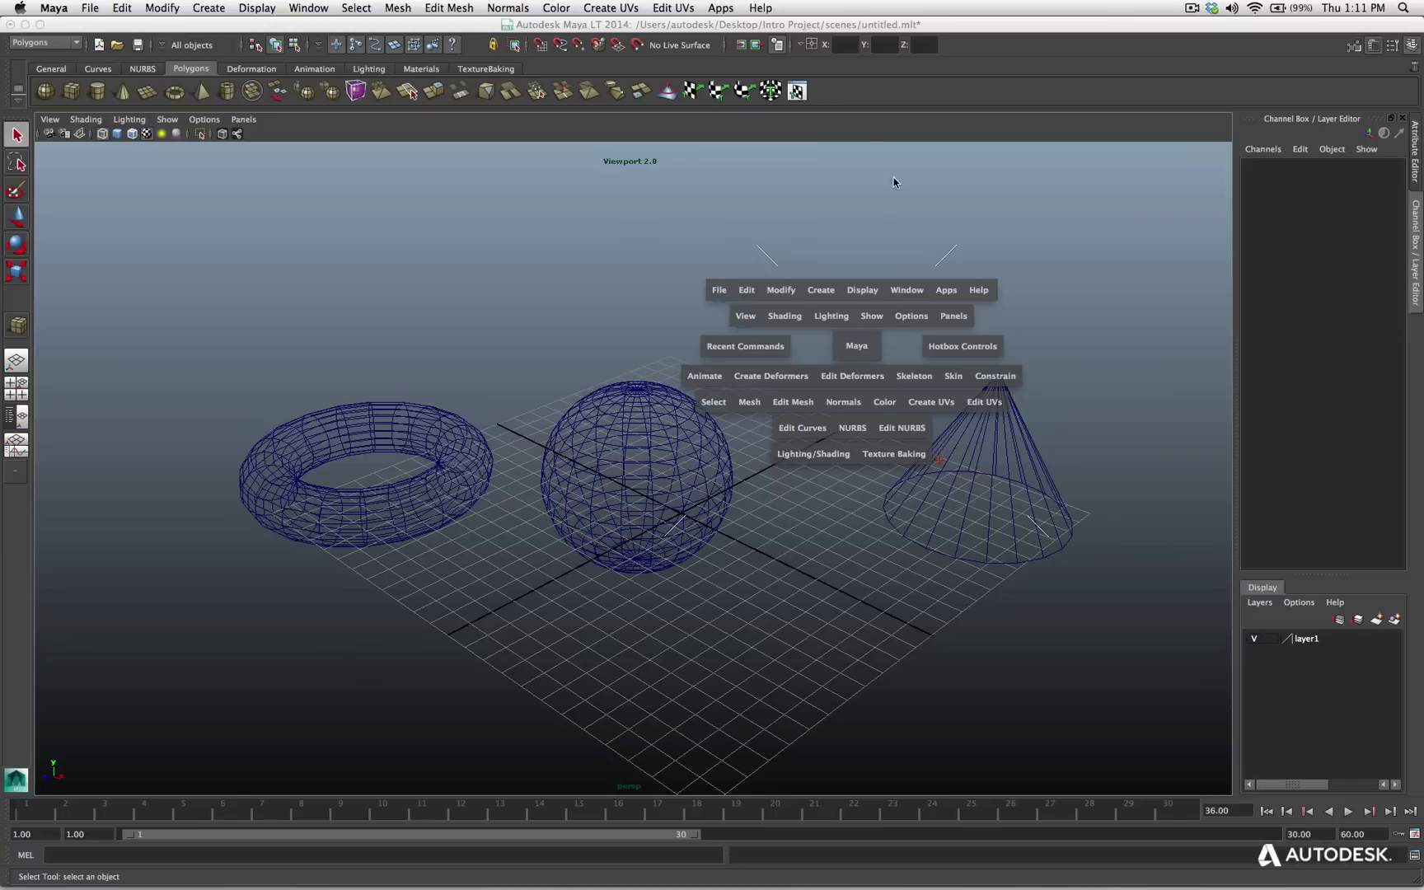
{"action": "left_click", "coordinate": [855, 201]}
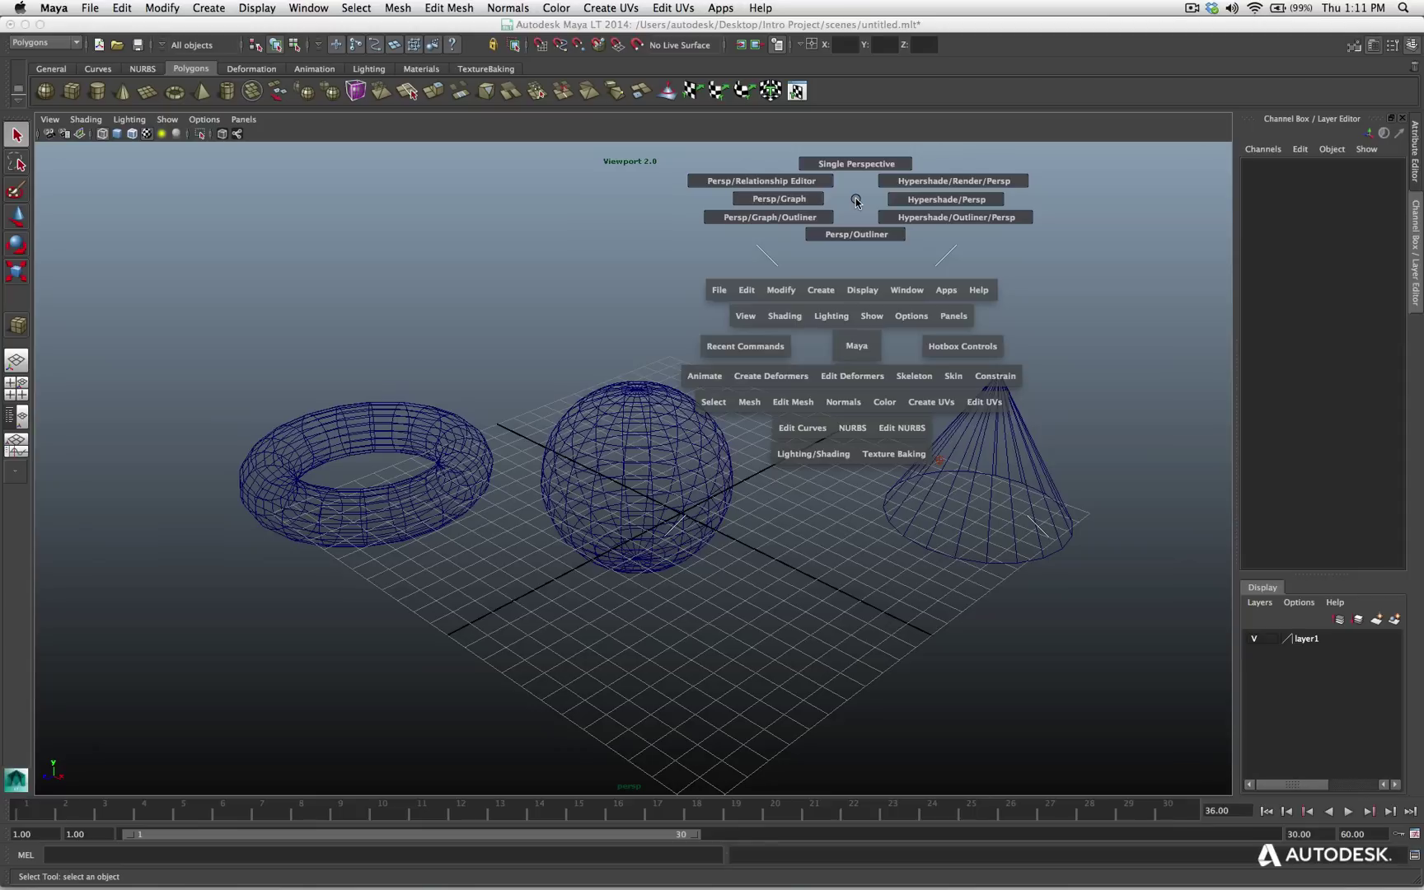
{"action": "left_click_drag", "start_coordinate": [856, 201], "coordinate": [856, 234]}
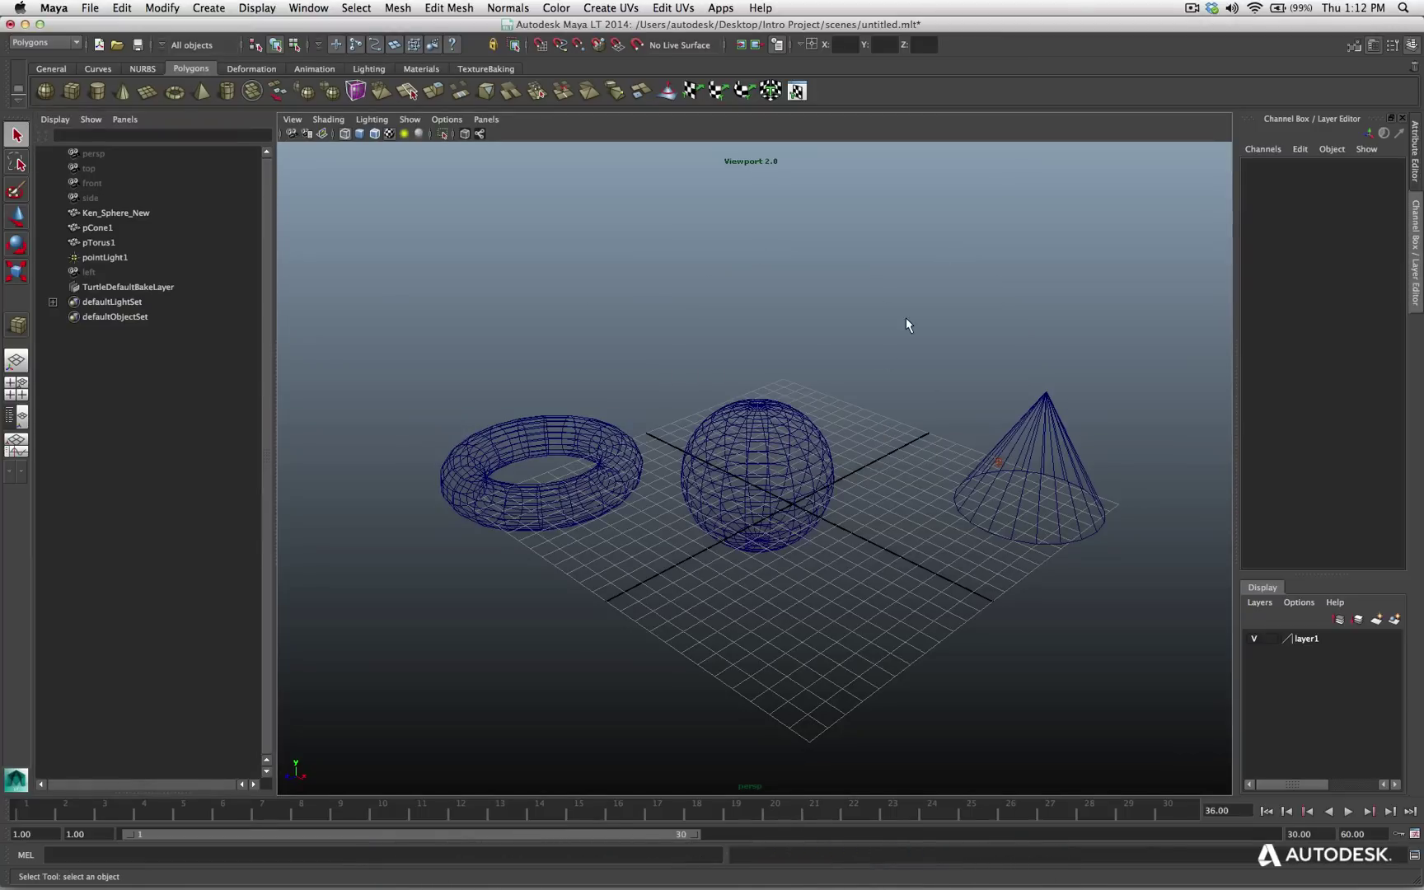
{"action": "key", "text": "space"}
{"action": "left_click_drag", "start_coordinate": [917, 211], "coordinate": [899, 52]}
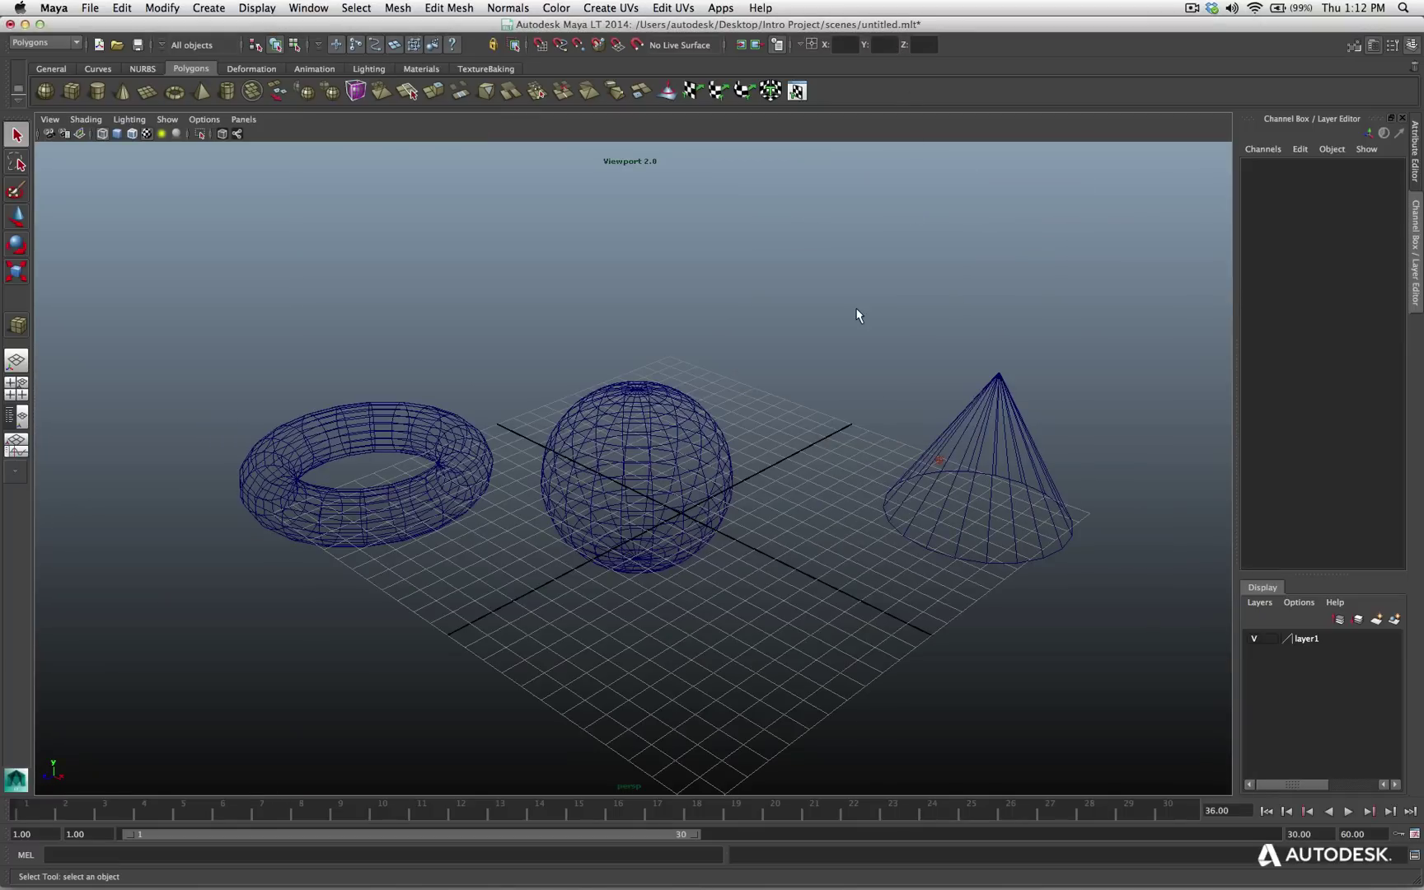
- Examine the panel layout choices in the hotbox's north zone, such as Persp/Graph and Hypershade/Persp
{"action": "key", "text": "space"}
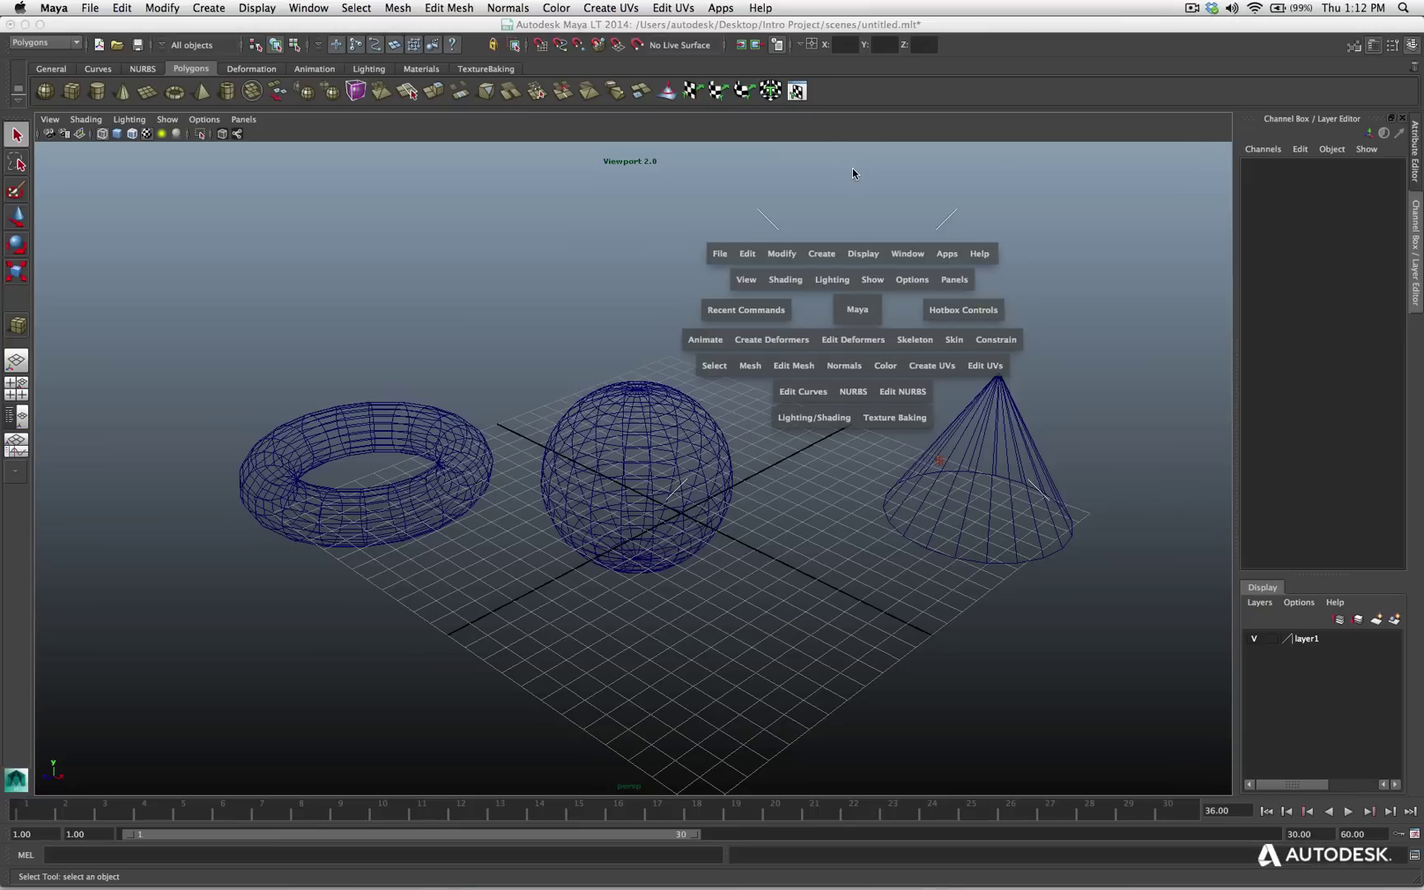
{"action": "mouse_move", "coordinate": [852, 168]}
{"action": "left_mouse_down"}
{"action": "mouse_move", "coordinate": [811, 164]}
{"action": "mouse_move", "coordinate": [913, 200]}
{"action": "mouse_move", "coordinate": [854, 146]}
{"action": "mouse_move", "coordinate": [854, 196]}
{"action": "mouse_move", "coordinate": [820, 185]}
{"action": "mouse_move", "coordinate": [852, 170]}
{"action": "left_mouse_up"}
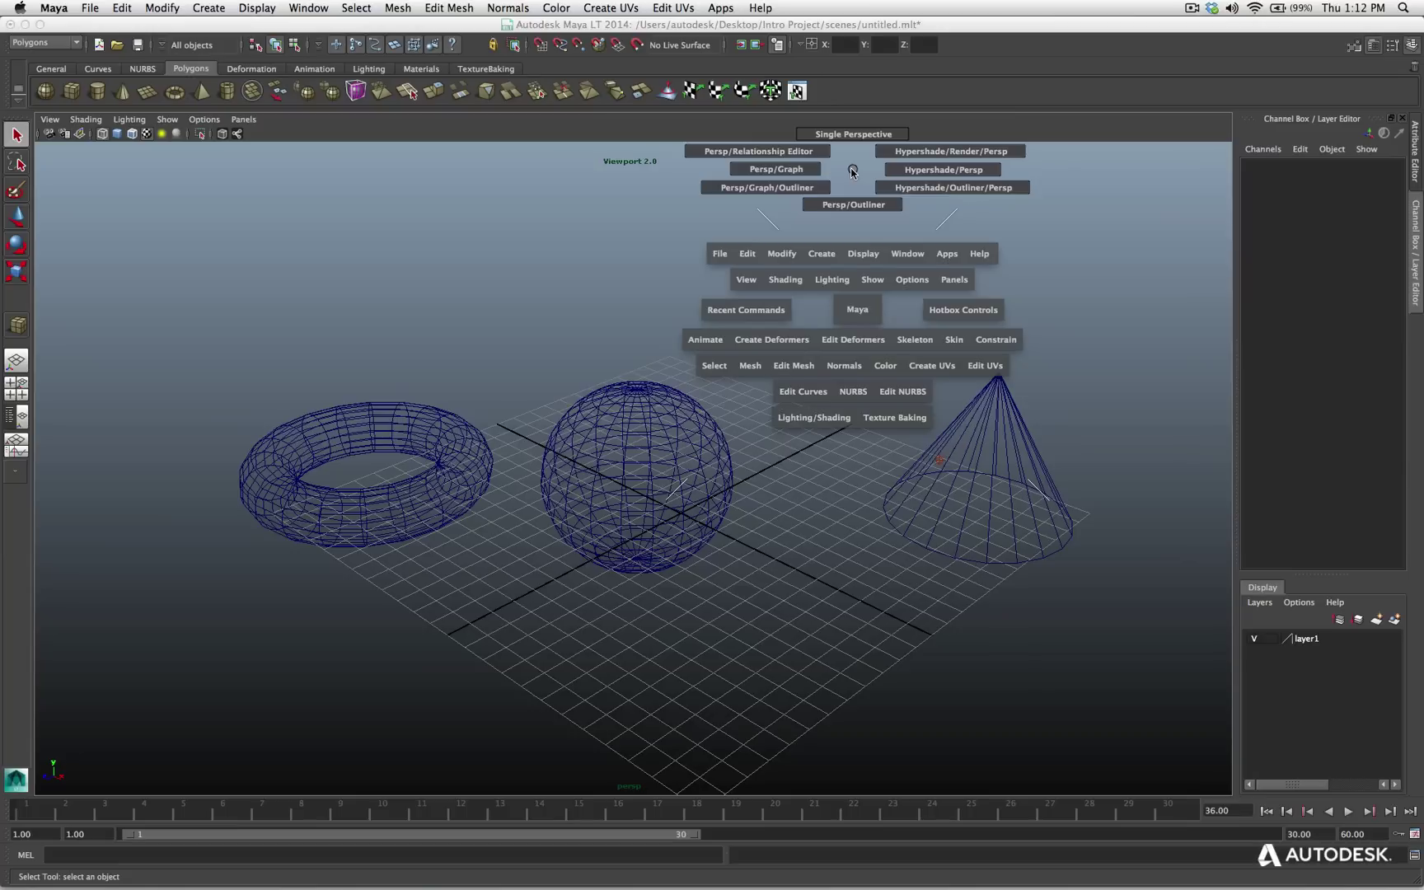
{"action": "left_click_drag", "start_coordinate": [852, 171], "coordinate": [852, 173]}
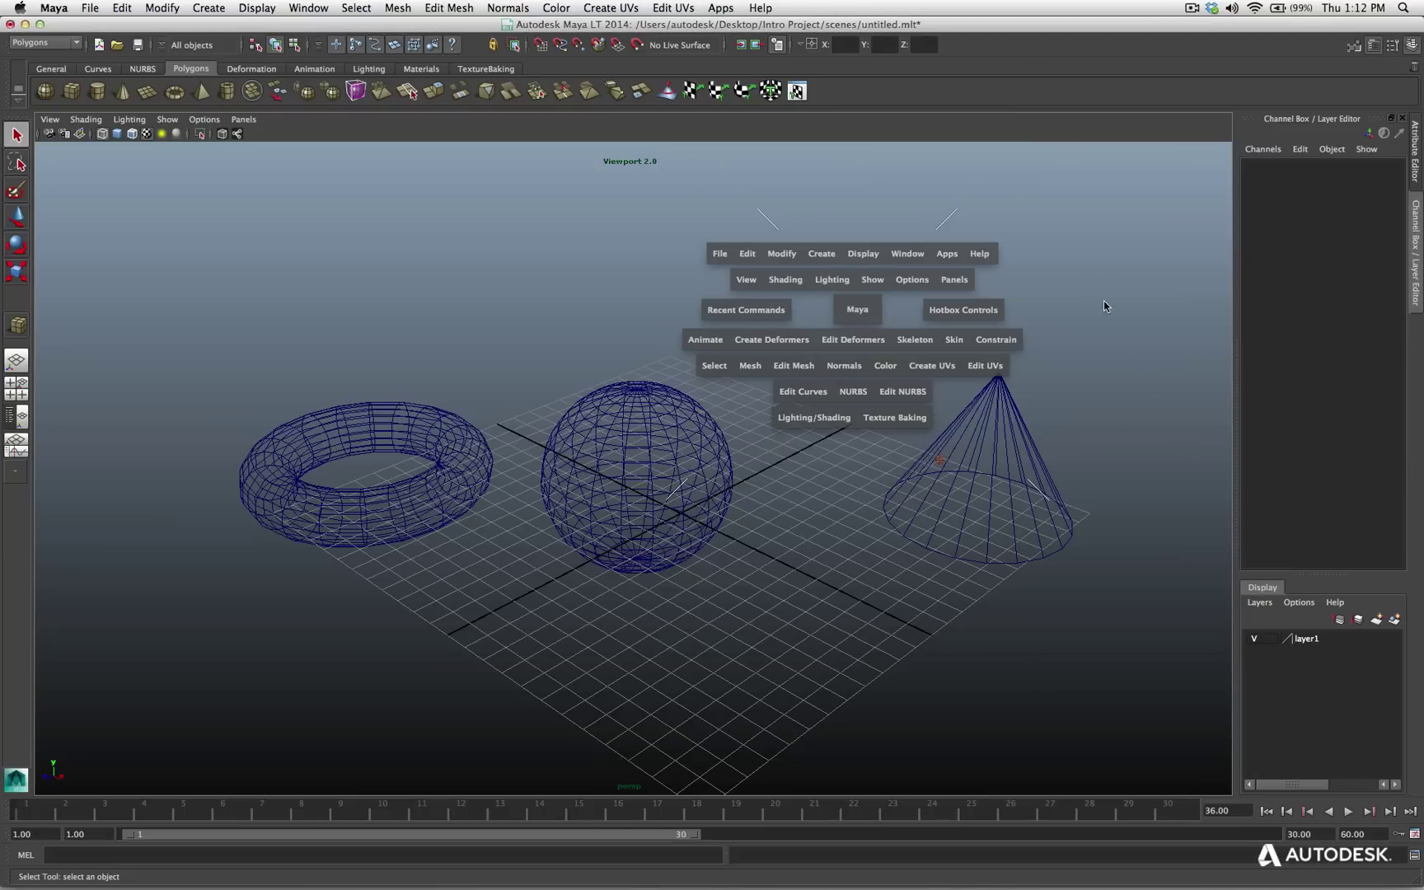
- Use the interface element choices in the hotbox's east zone to hide the Shelf and show it again
{"action": "left_click_drag", "start_coordinate": [1099, 315], "coordinate": [1100, 319]}
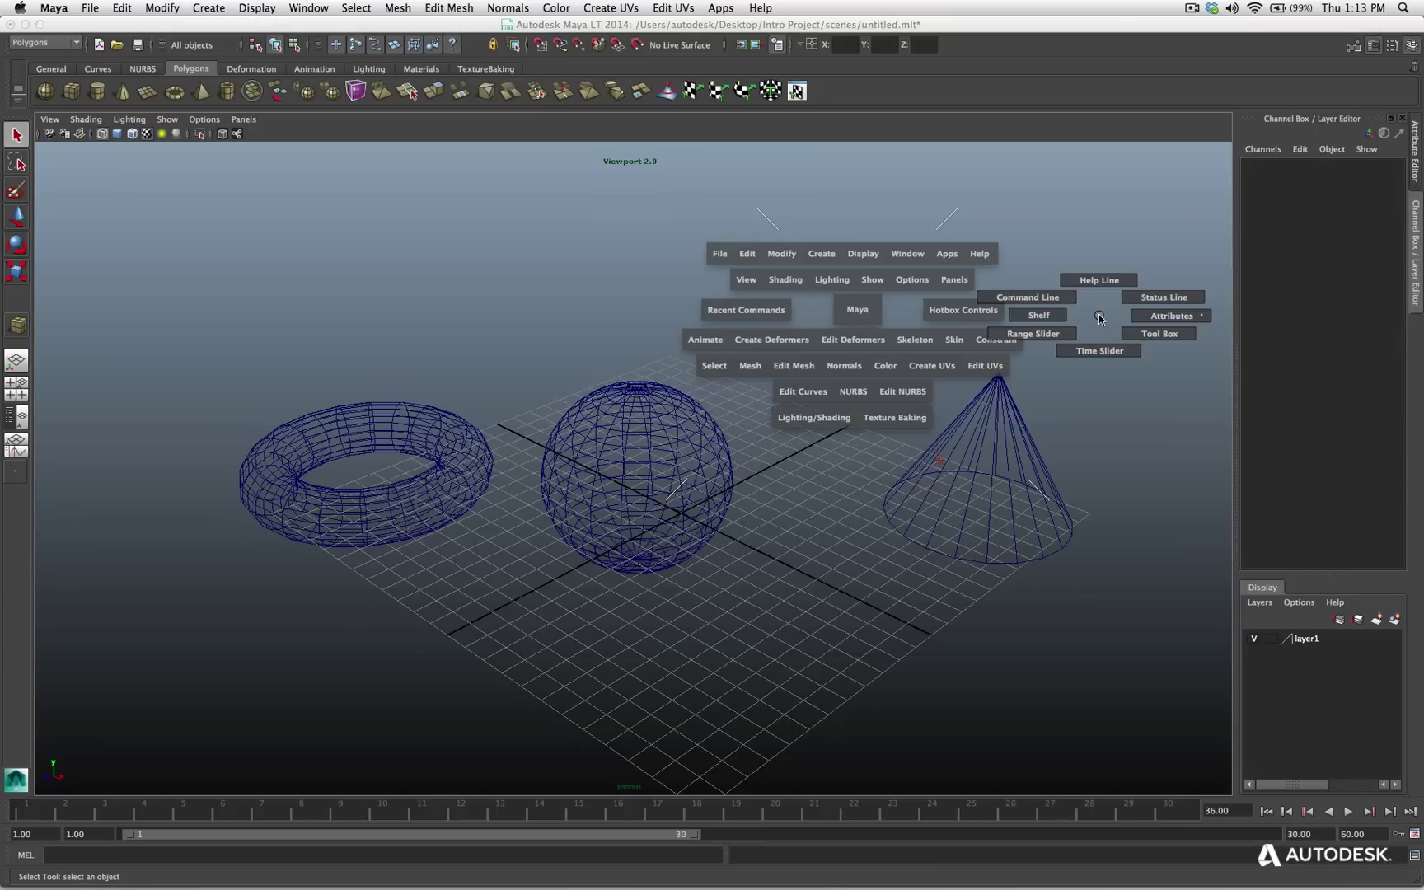
{"action": "left_click_drag", "start_coordinate": [1100, 318], "coordinate": [942, 314]}
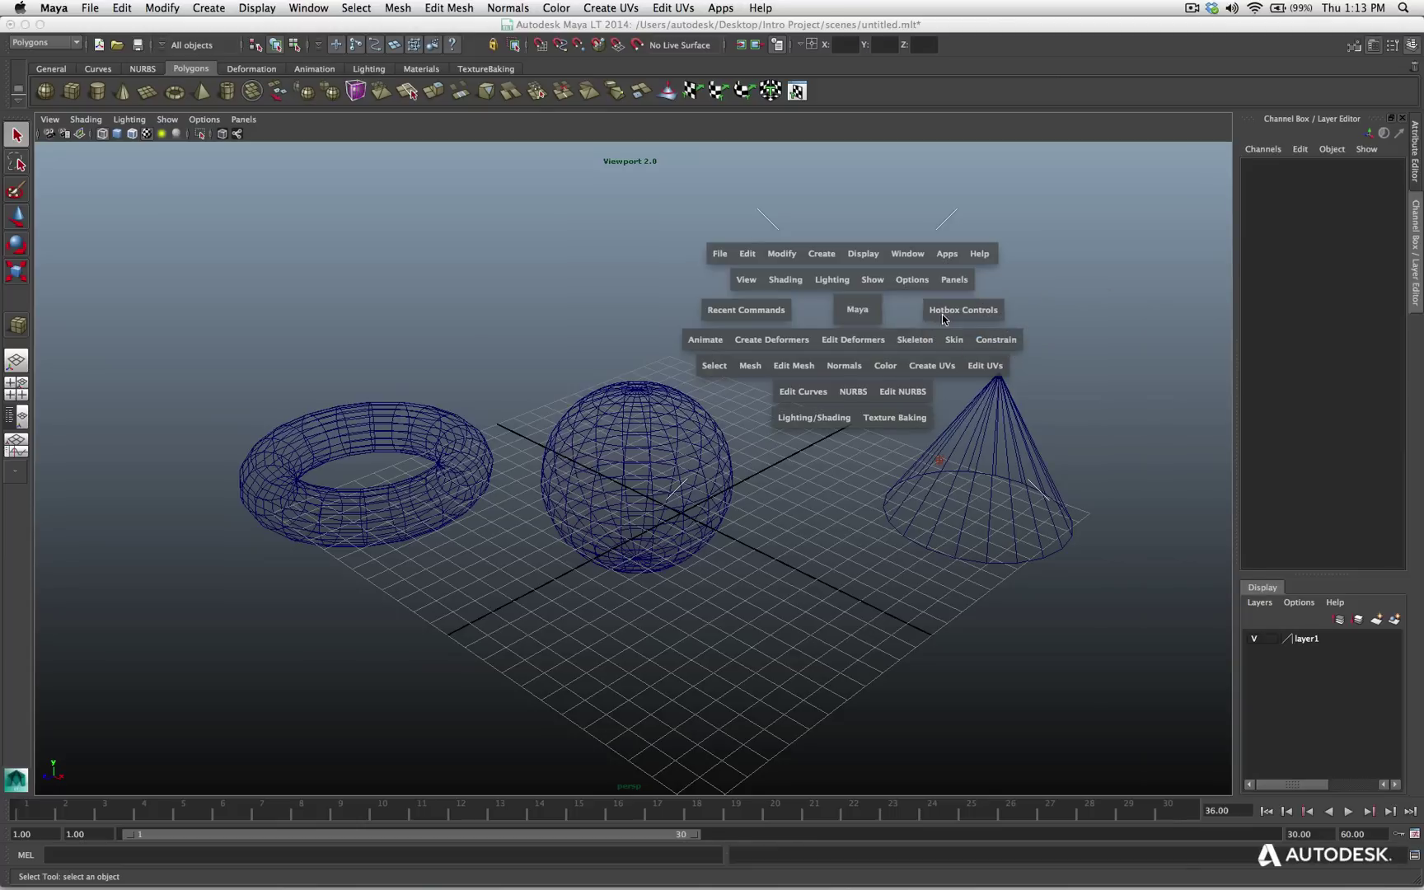
{"action": "key", "text": "space"}
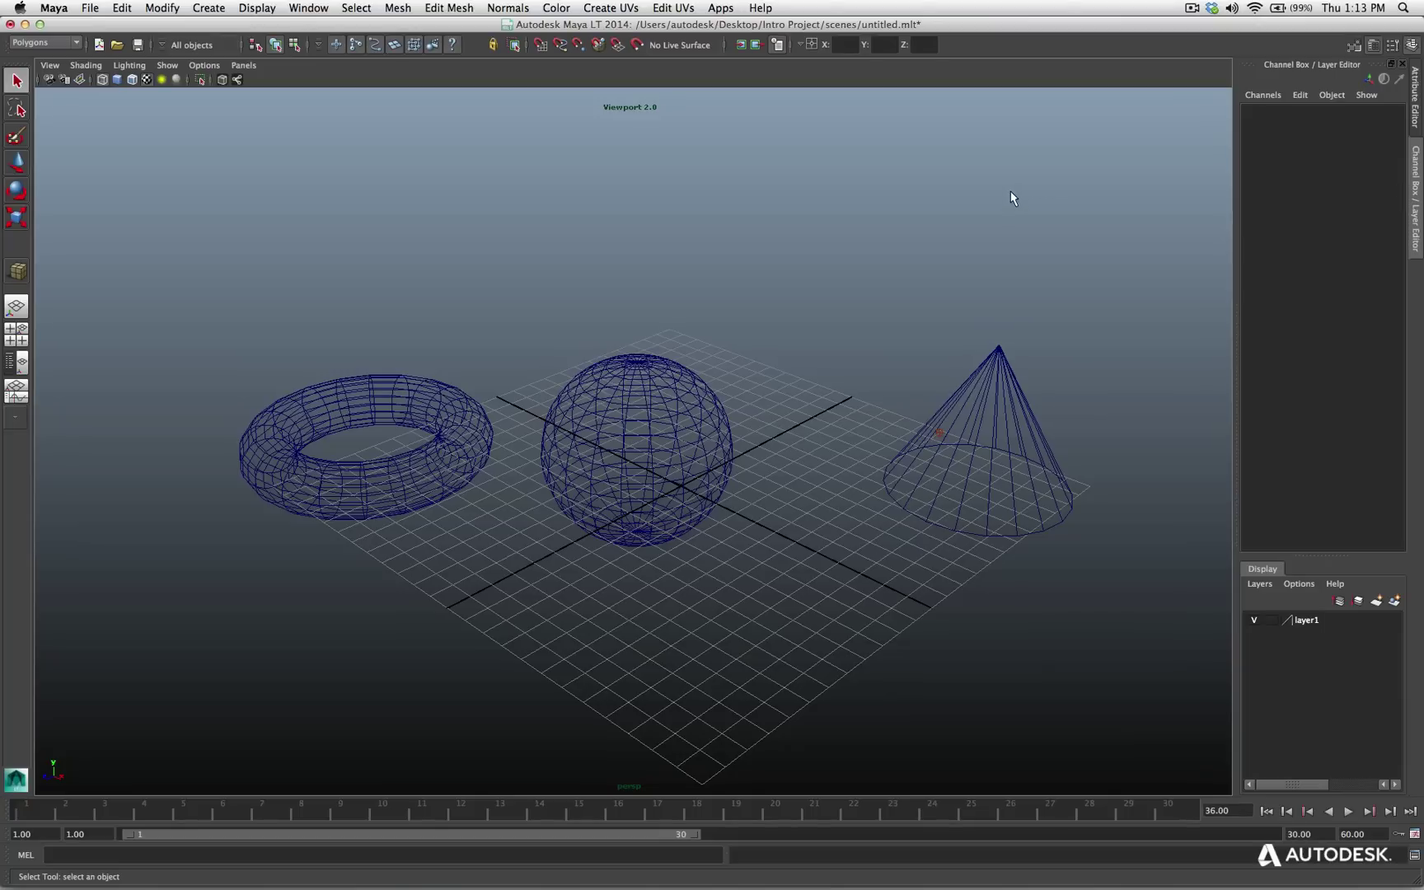
{"action": "key", "text": "space"}
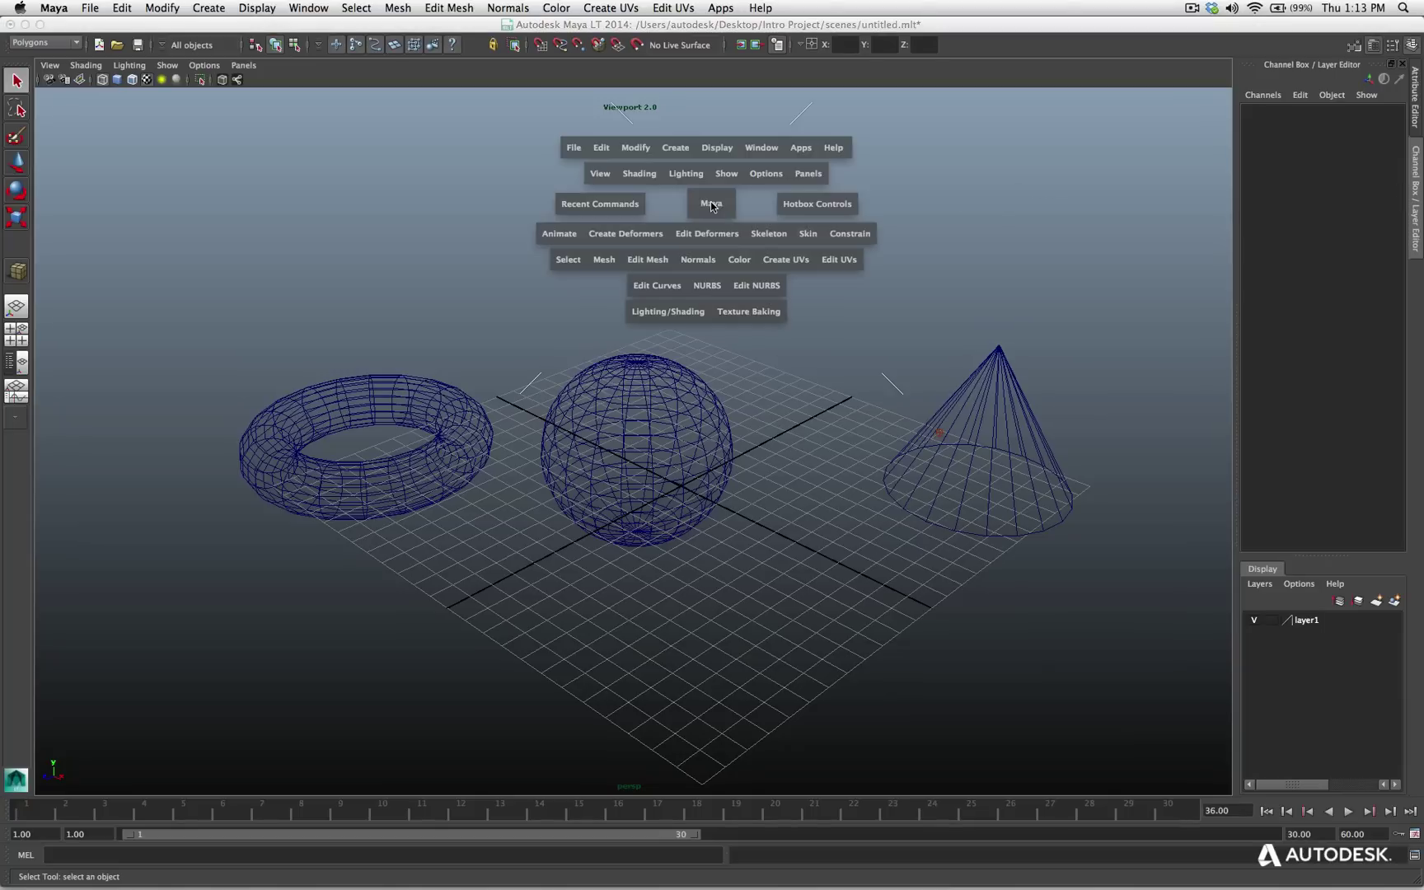
{"action": "left_click_drag", "start_coordinate": [964, 204], "coordinate": [903, 199]}
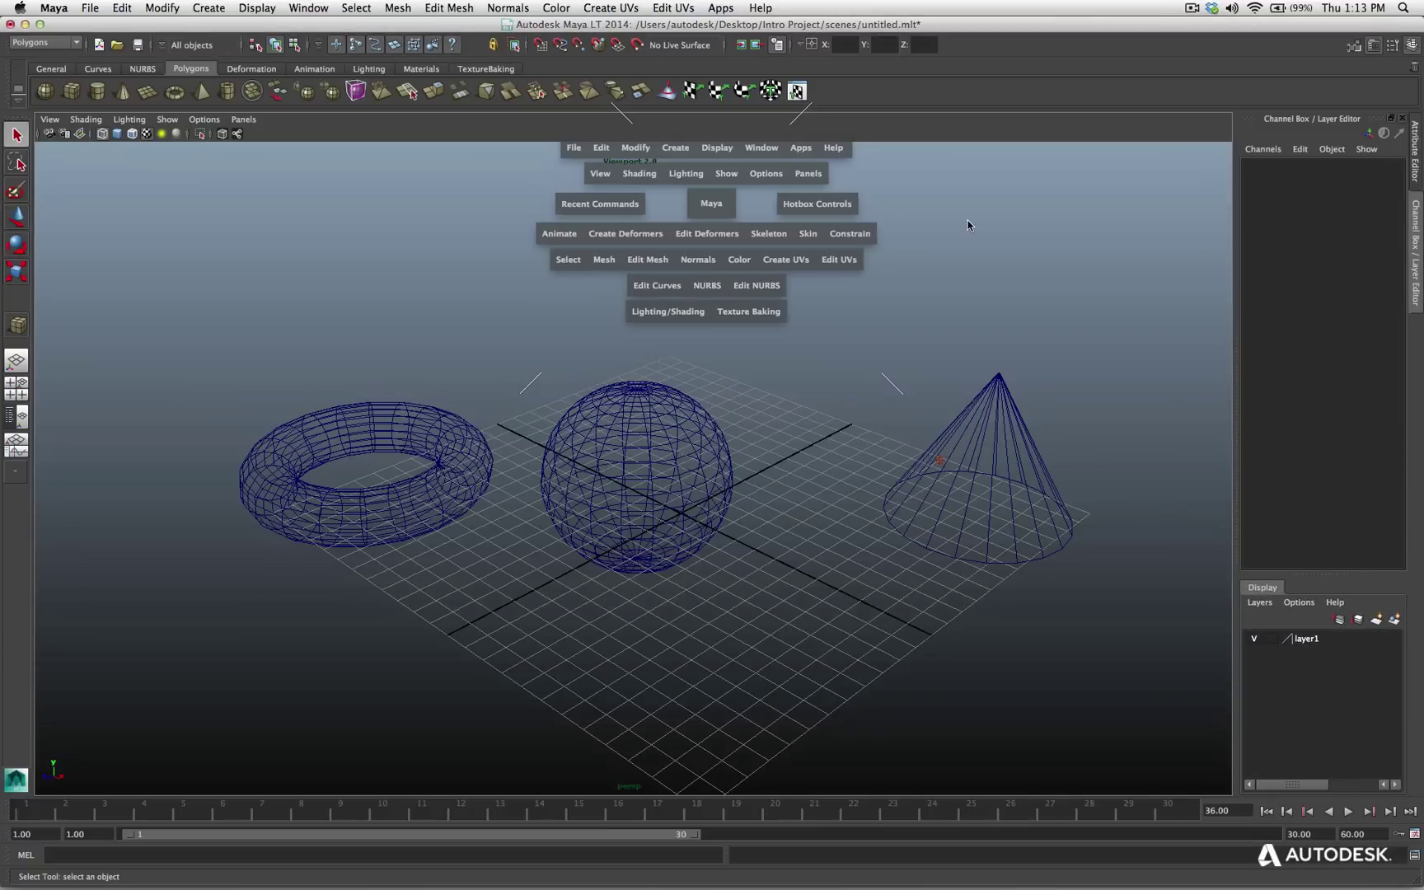
- Use the hotbox's south zone to display the Hypergraph in the main panel
{"action": "key", "text": "space"}
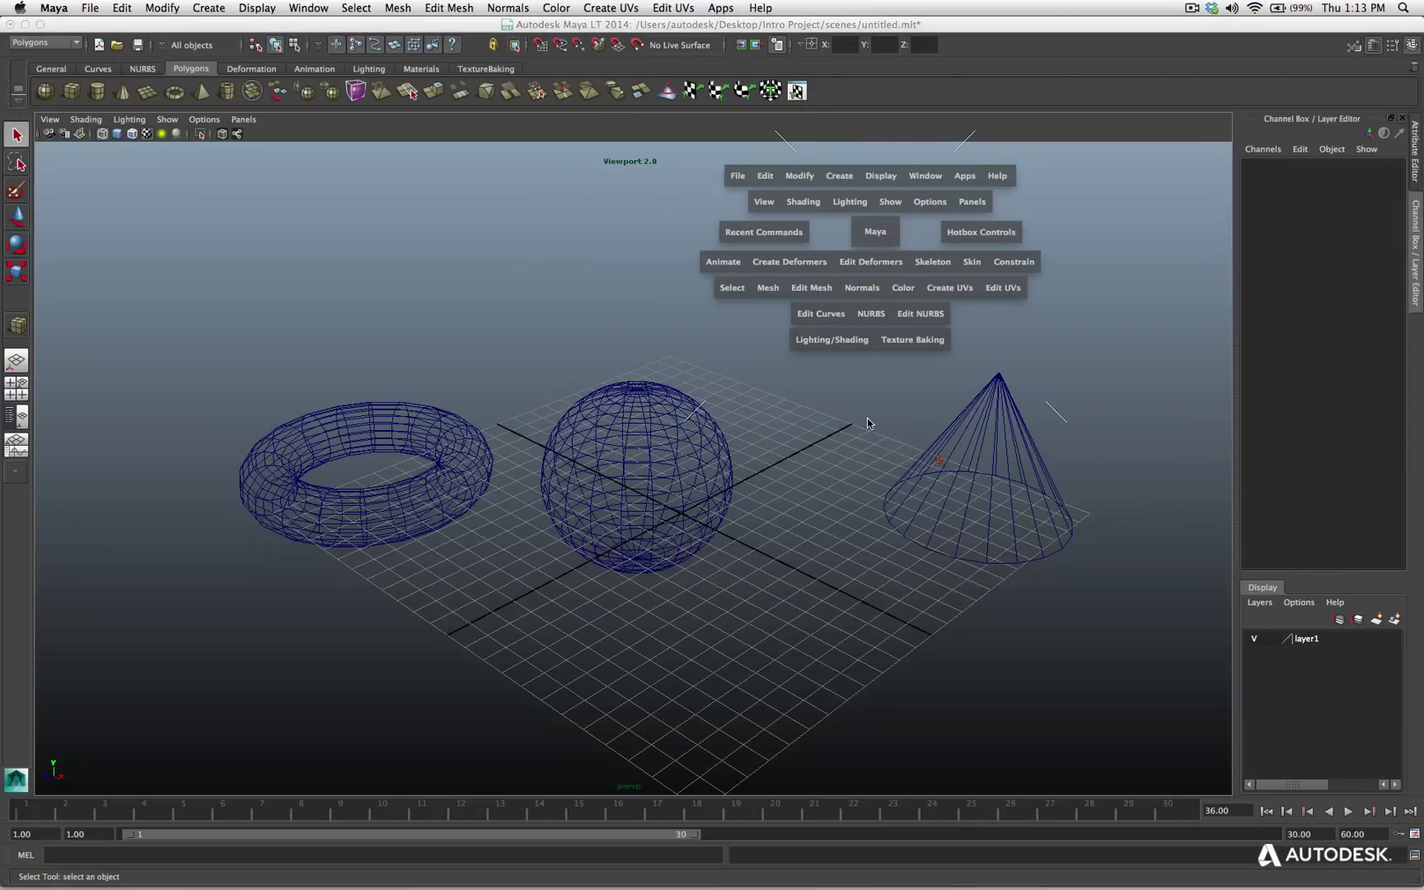
{"action": "left_click_drag", "start_coordinate": [871, 414], "coordinate": [871, 416]}
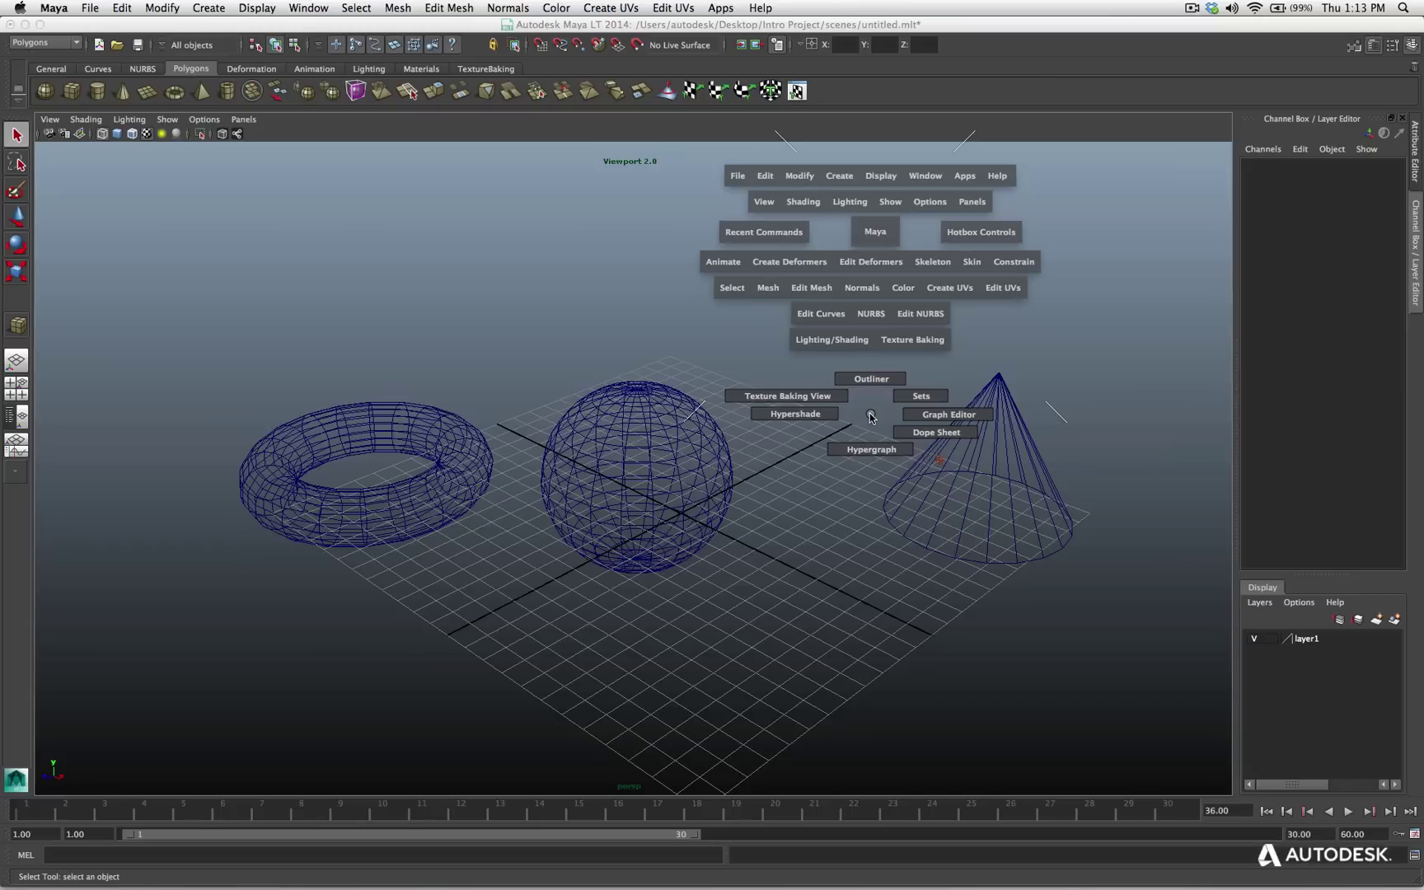
{"action": "mouse_move", "coordinate": [871, 417]}
{"action": "left_mouse_down"}
{"action": "mouse_move", "coordinate": [870, 387]}
{"action": "mouse_move", "coordinate": [927, 410]}
{"action": "mouse_move", "coordinate": [930, 433]}
{"action": "mouse_move", "coordinate": [875, 442]}
{"action": "mouse_move", "coordinate": [810, 419]}
{"action": "mouse_move", "coordinate": [870, 418]}
{"action": "mouse_move", "coordinate": [871, 448]}
{"action": "left_mouse_up"}
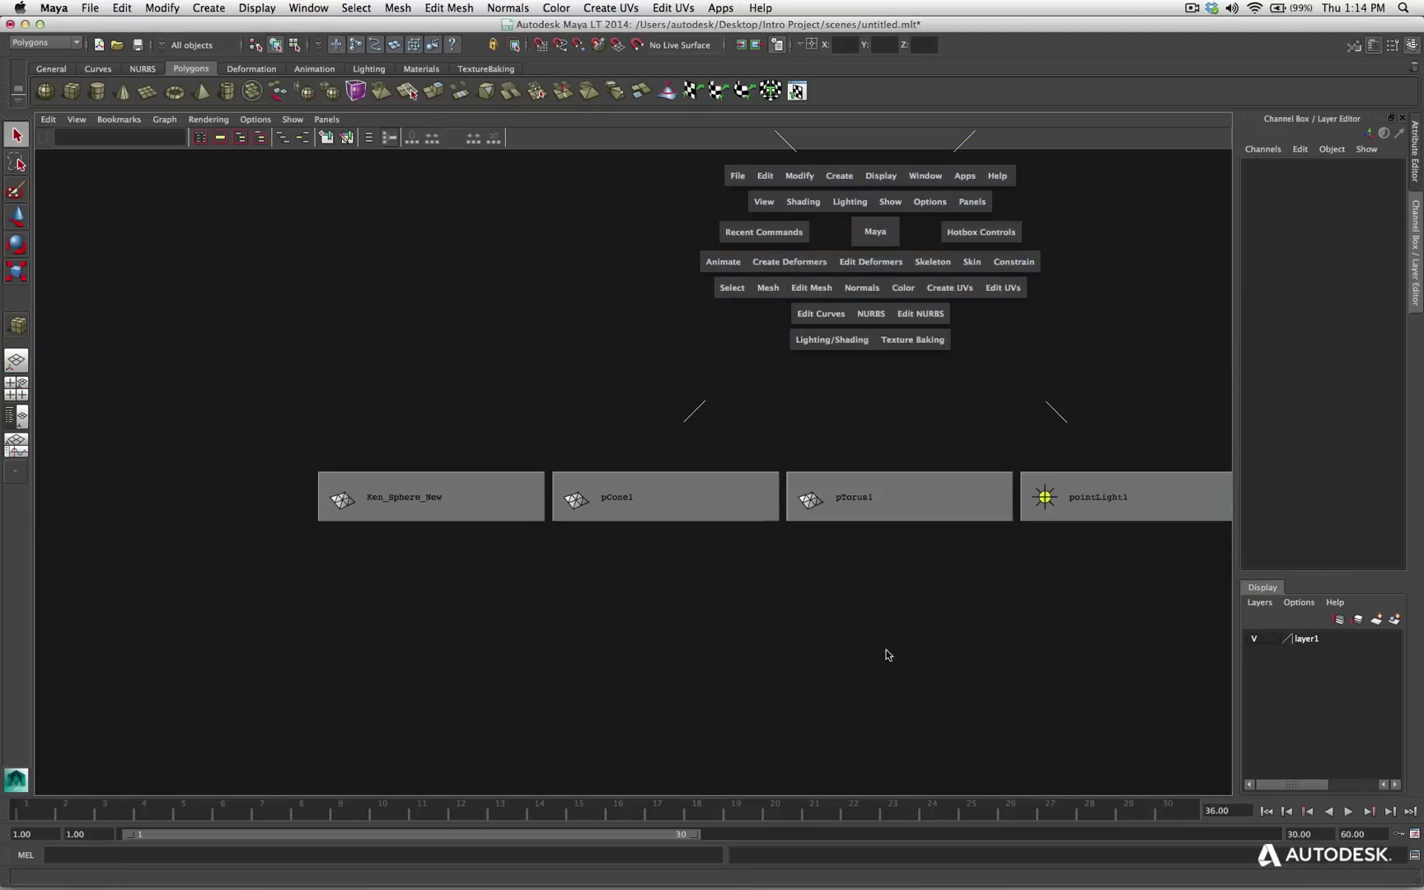
- Use the hotbox to display the Outliner in the main panel and return to the perspective view
{"action": "key", "text": "space"}
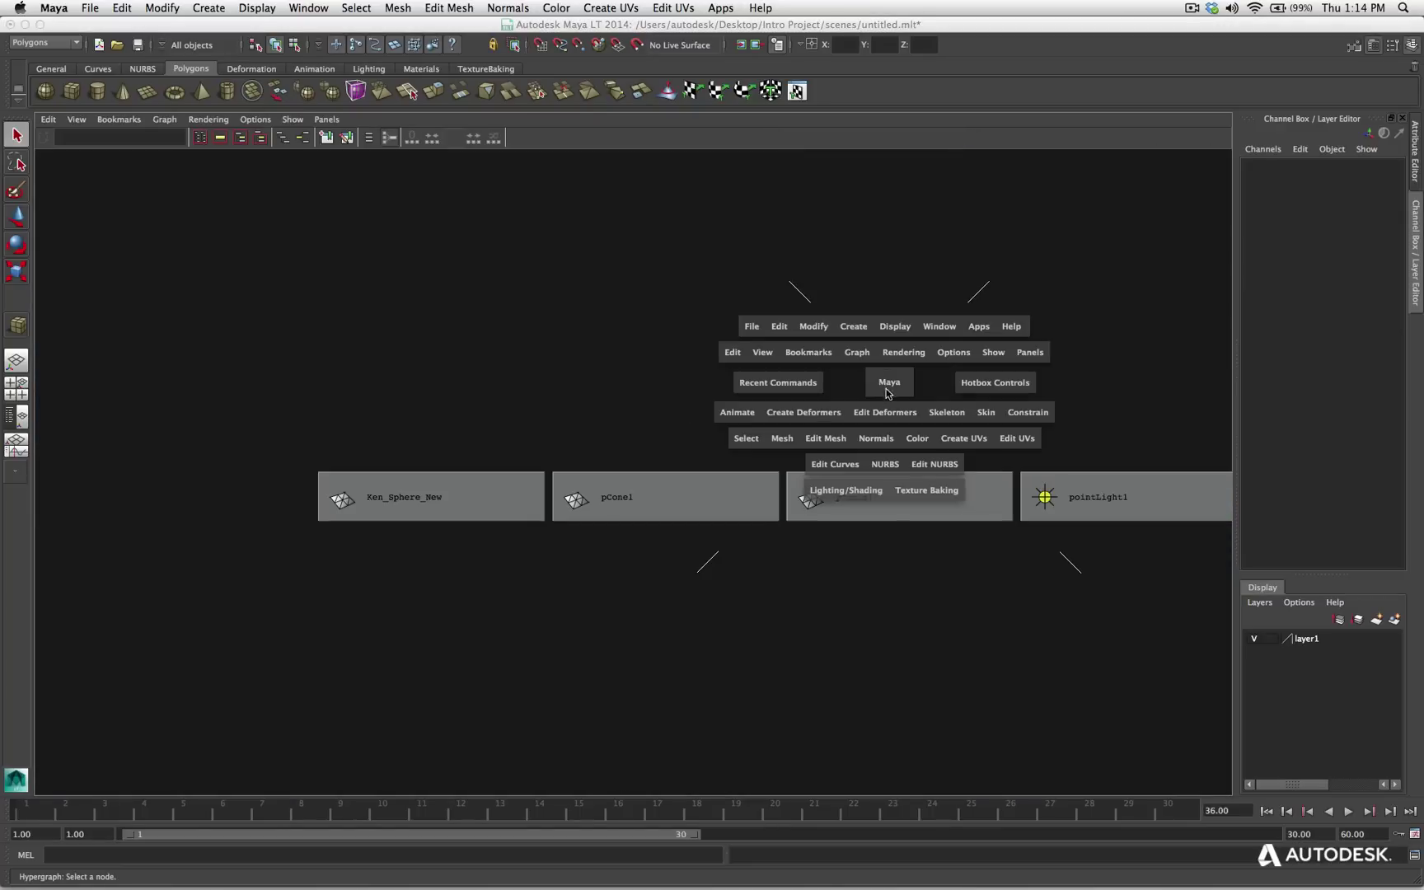
{"action": "left_click_drag", "start_coordinate": [889, 384], "coordinate": [885, 437]}
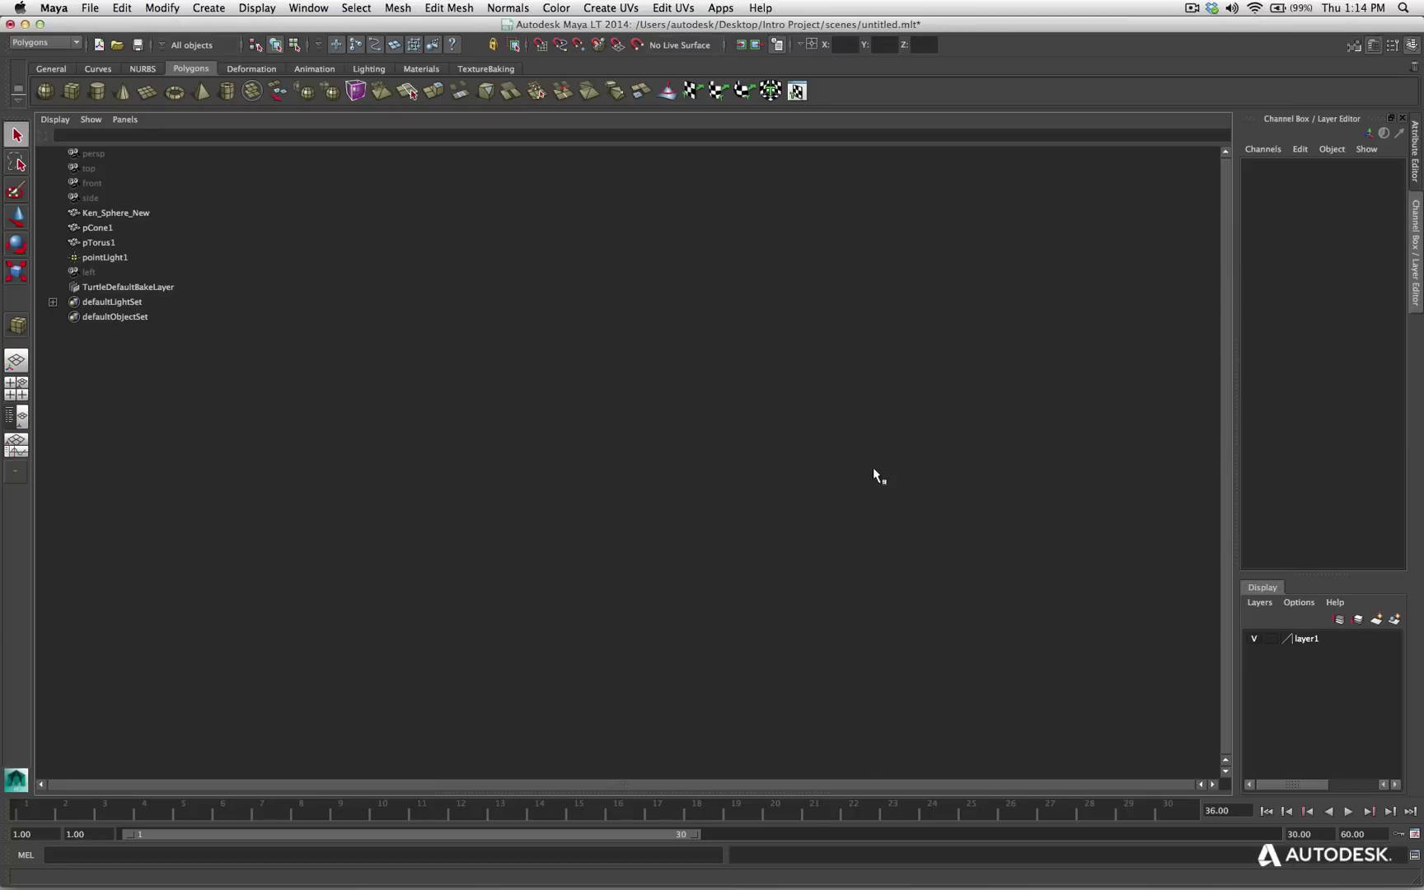
{"action": "key", "text": "space"}
{"action": "left_click_drag", "start_coordinate": [879, 344], "coordinate": [862, 186]}
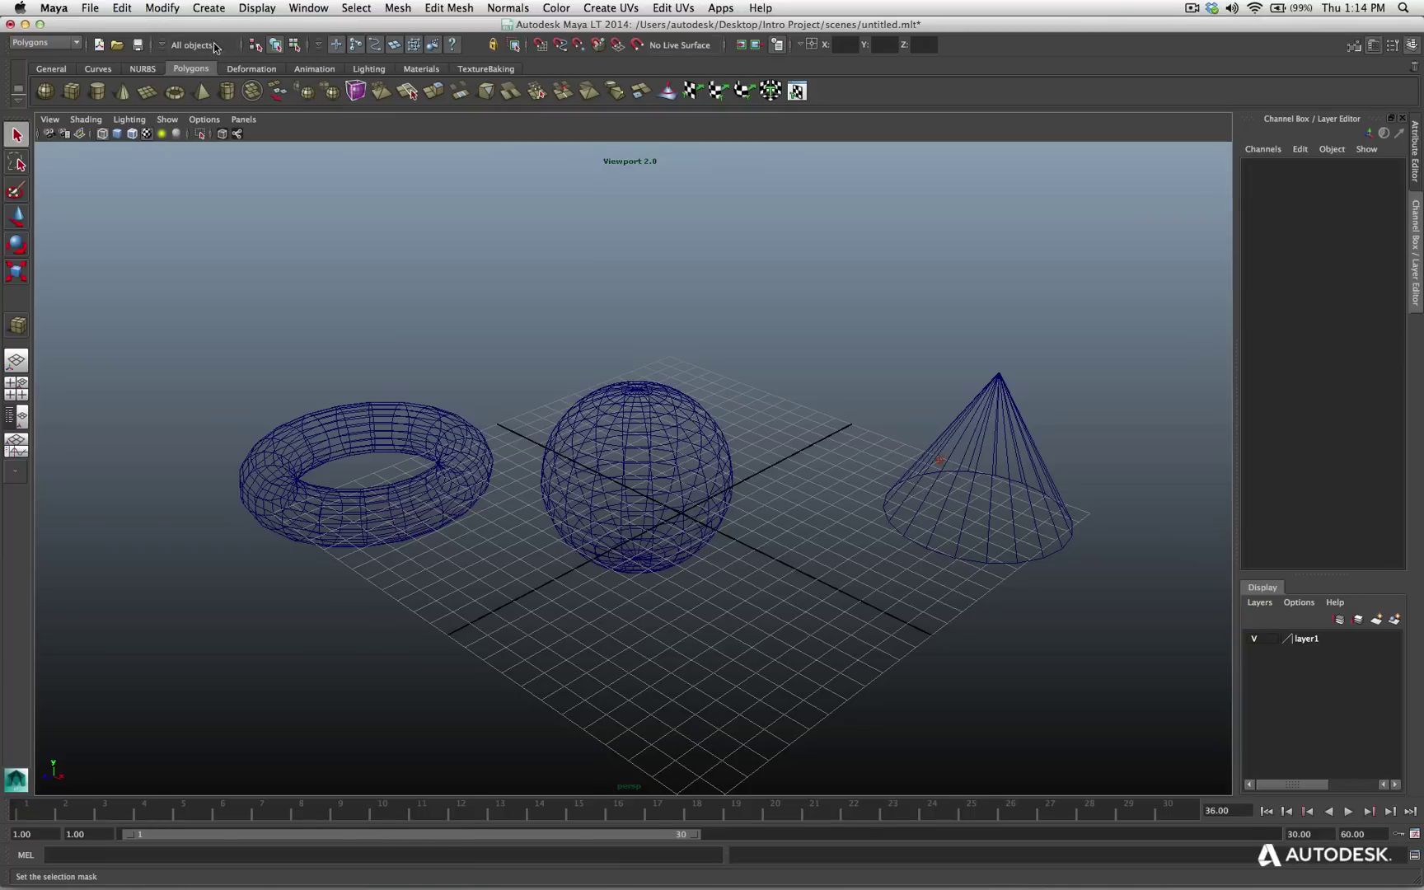
- Examine the selection mask choices, including All objects on/off and presets such as Animation, Polygons and NURBS
{"action": "left_click", "coordinate": [319, 45]}
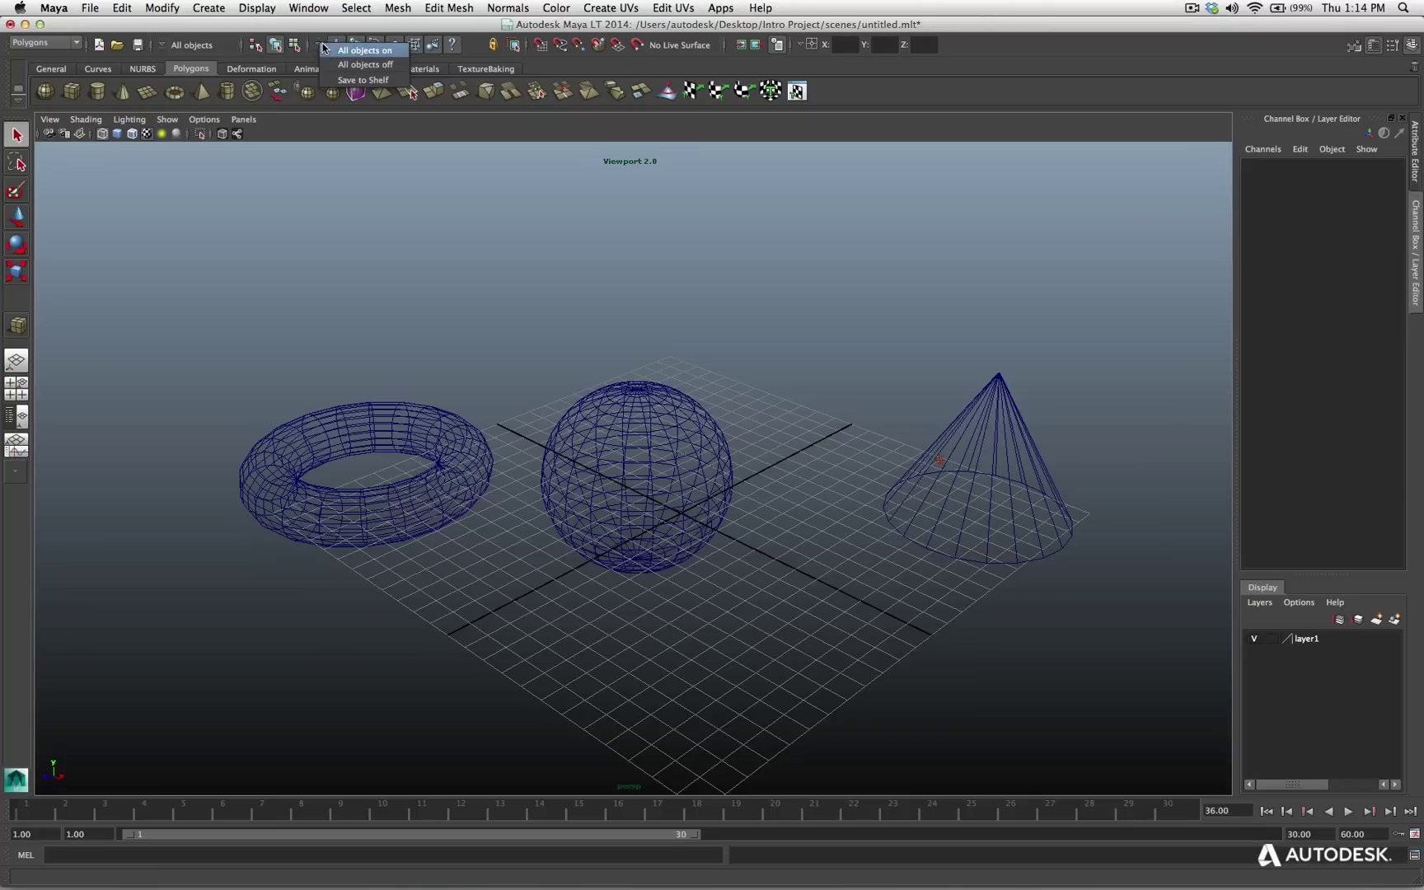
{"action": "left_click", "coordinate": [365, 50]}
{"action": "left_click", "coordinate": [164, 44]}
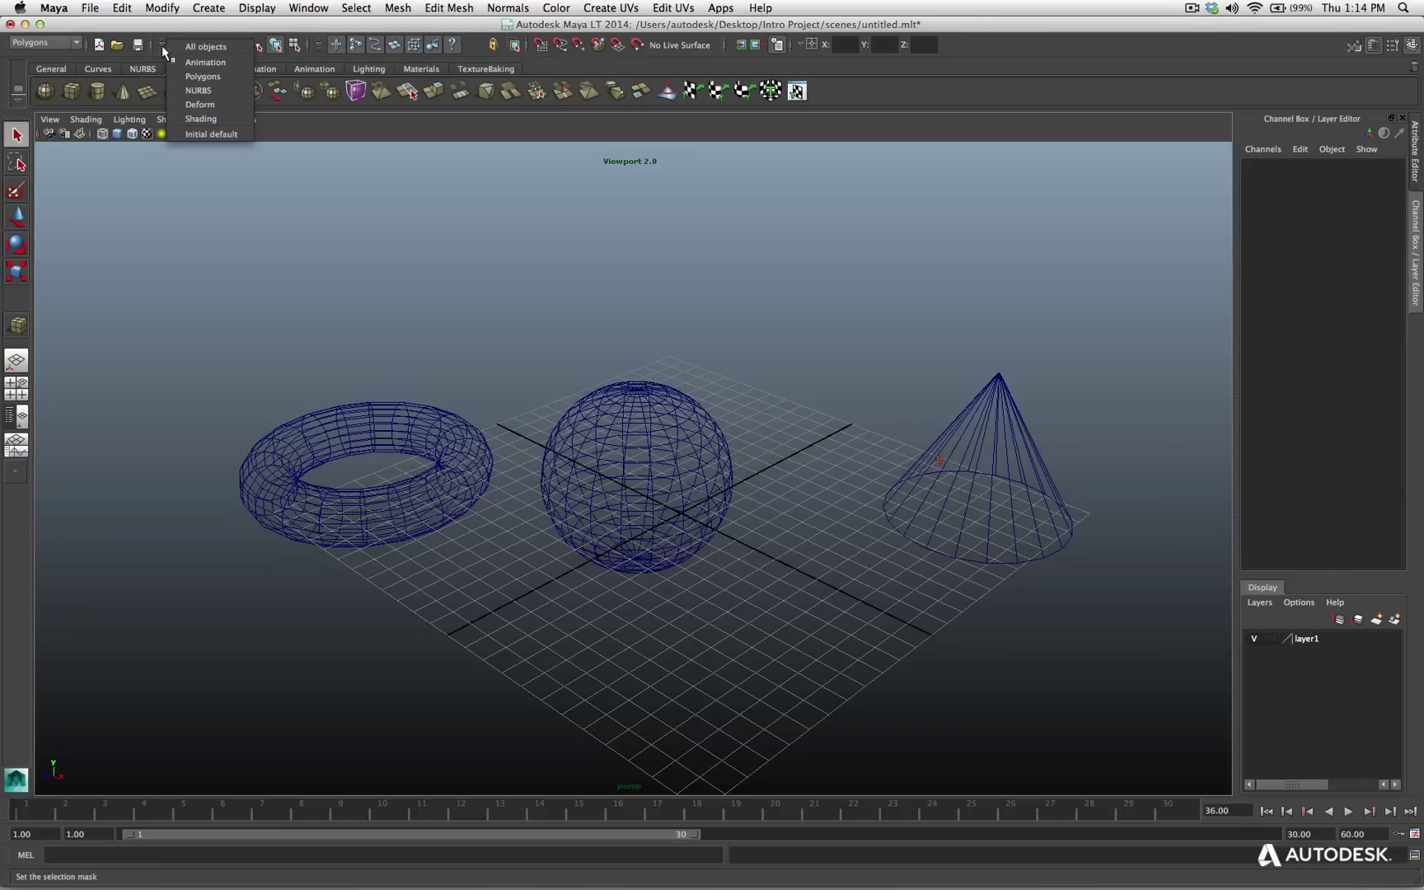
{"action": "left_click", "coordinate": [408, 153]}
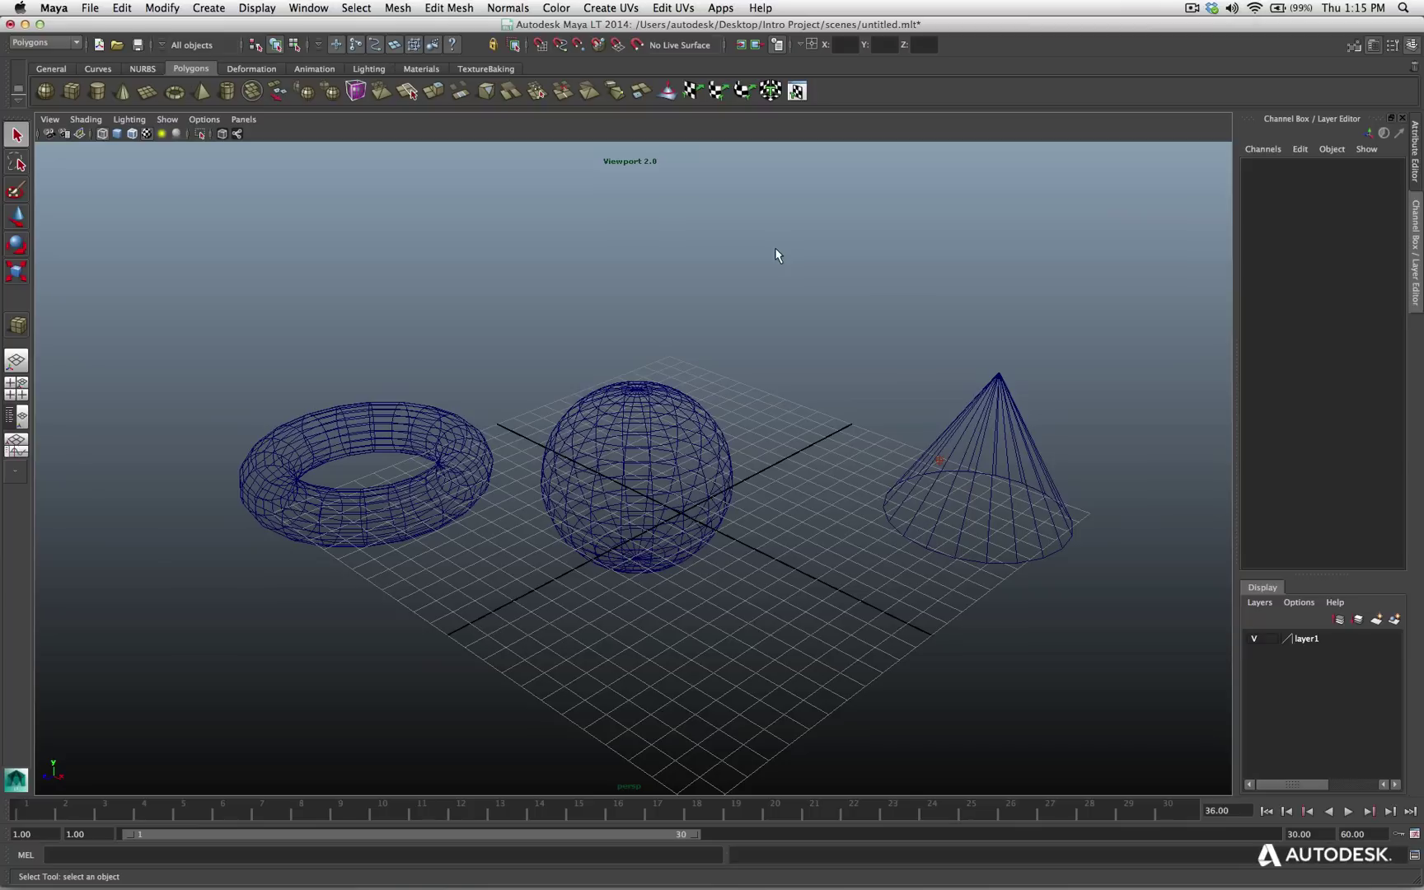
- Examine the selection mask choices in the hotbox's west zone, including Object/Components, Polygons Mask and Deformations Mask
{"action": "key", "text": "space"}
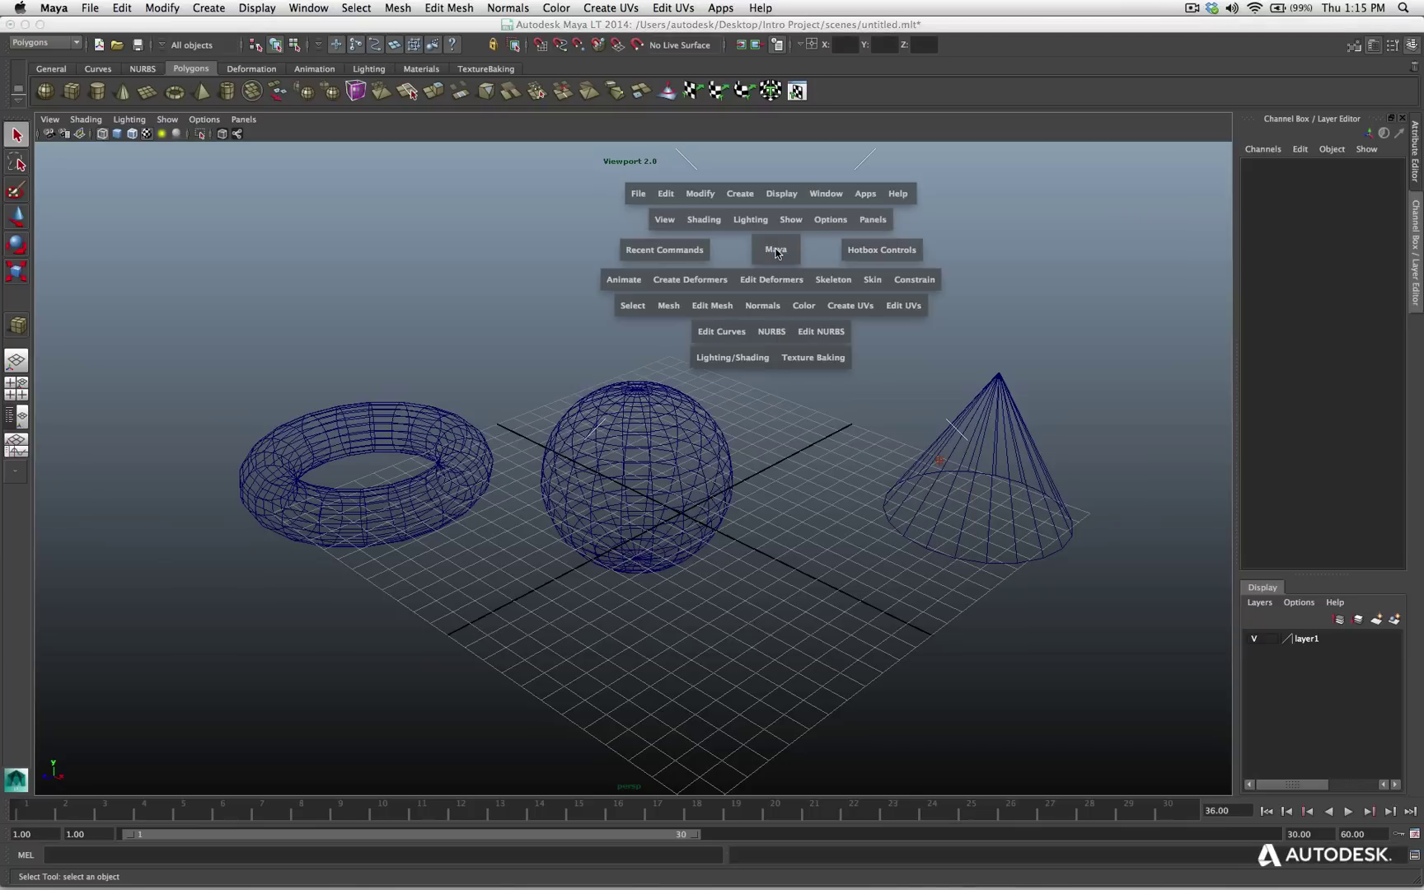
{"action": "left_click", "coordinate": [493, 253]}
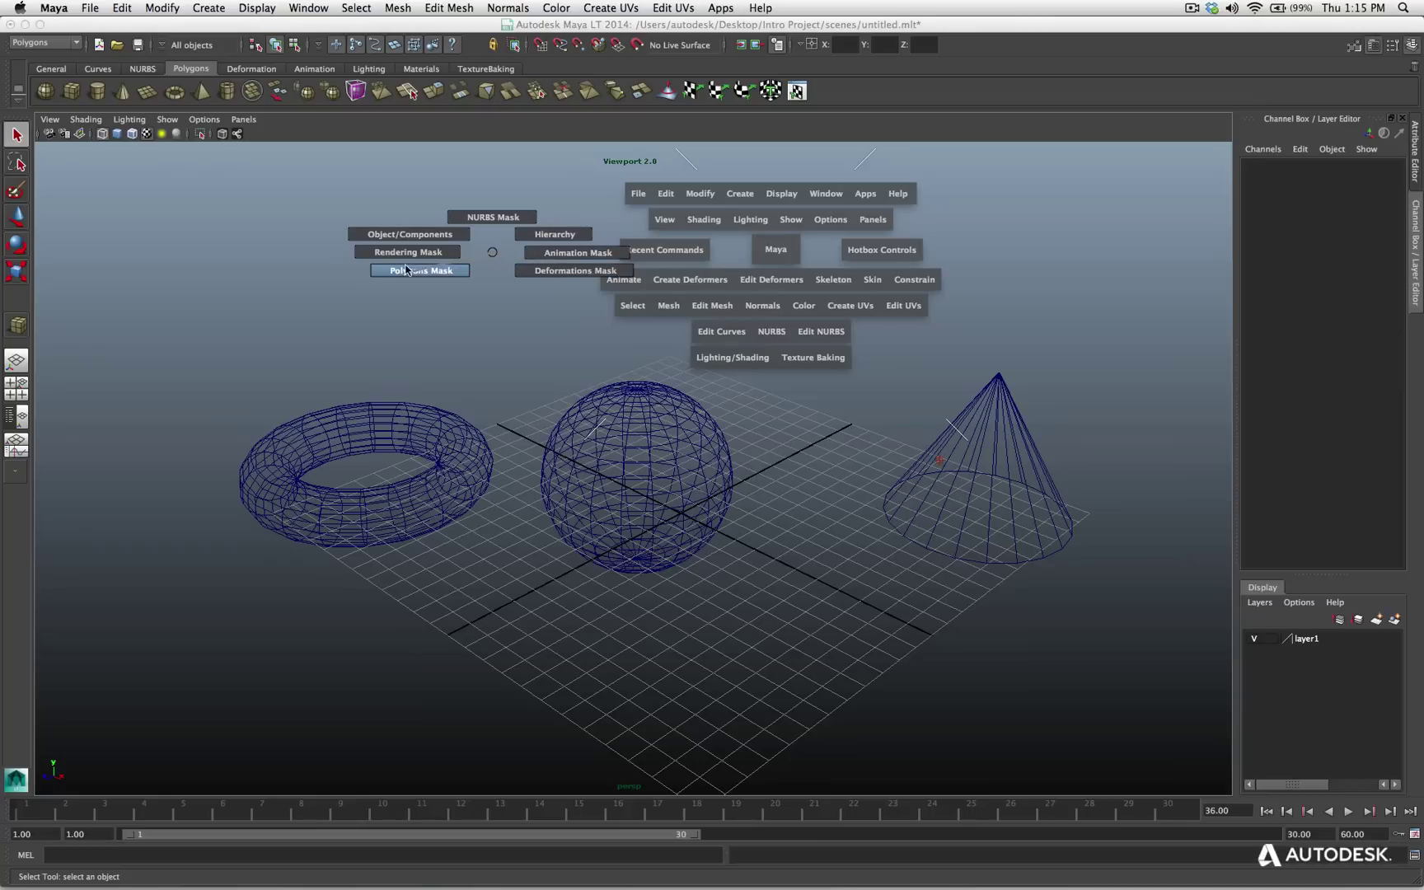
{"action": "left_click_drag", "start_coordinate": [401, 235], "coordinate": [572, 272]}
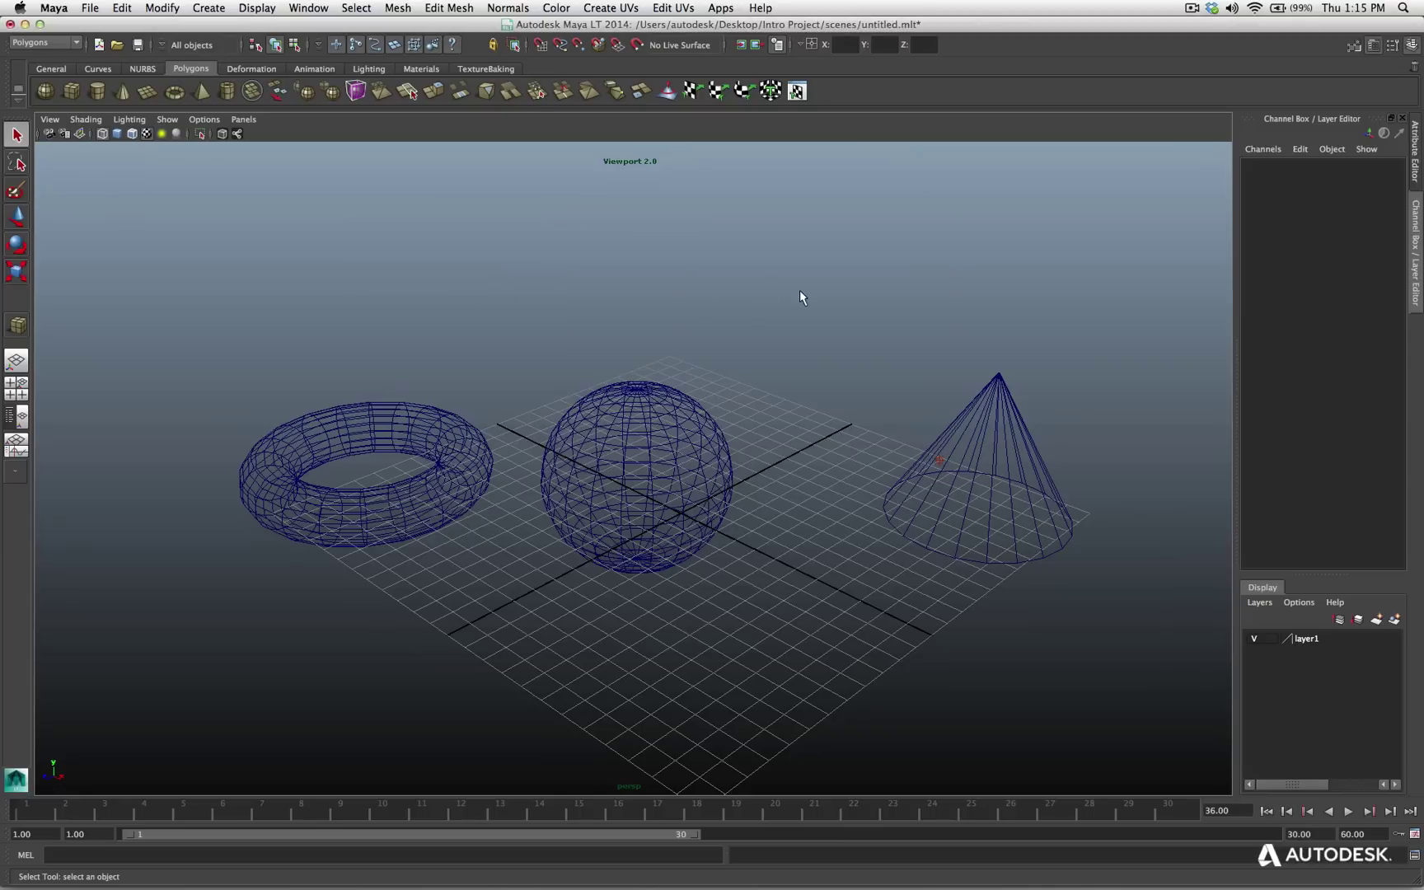
- Bring up the hotbox and examine the viewport's own View and Show commands for comparison
{"action": "key", "text": "space"}
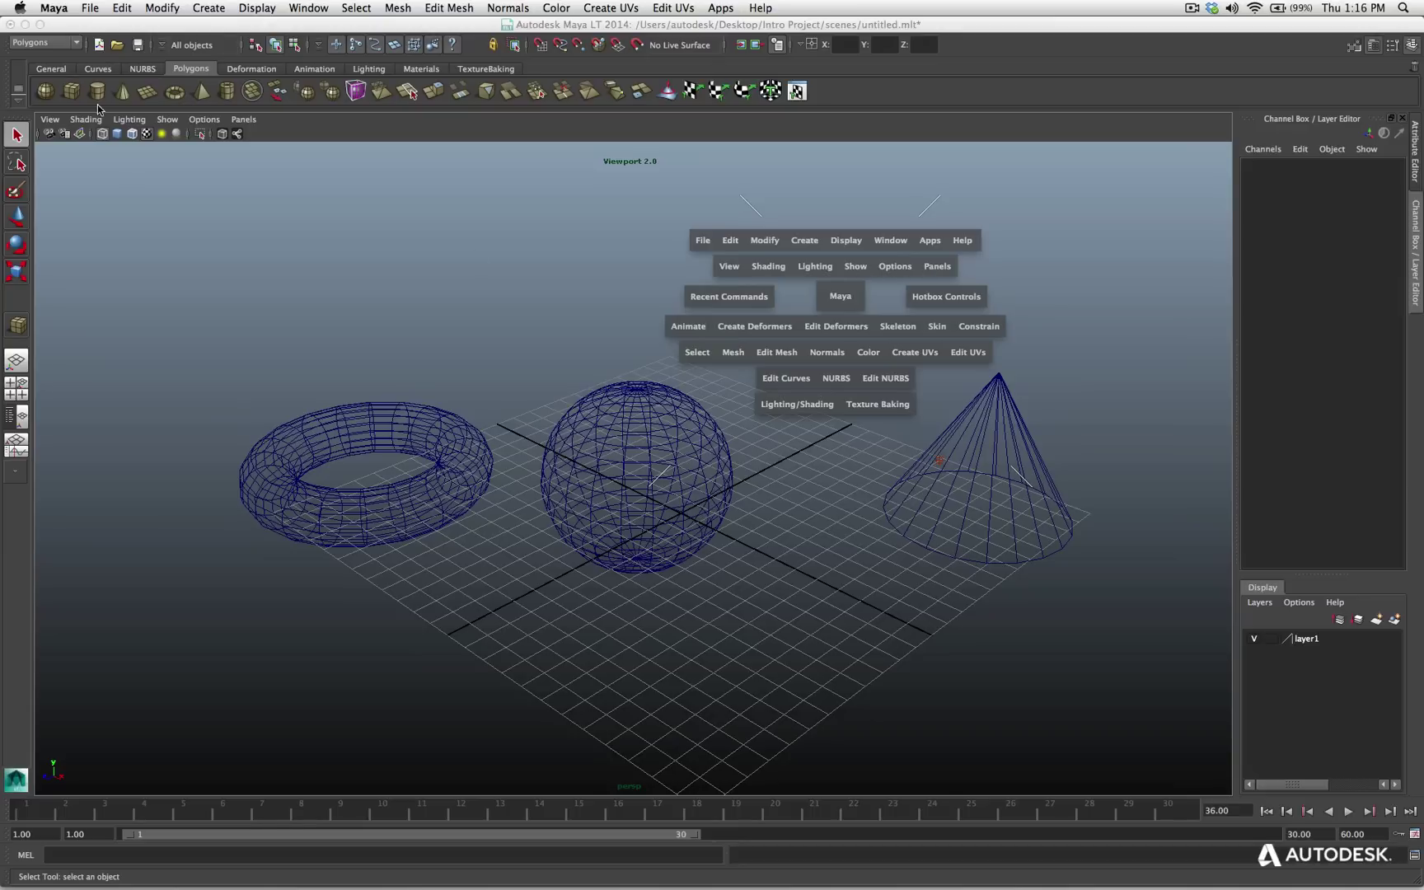
{"action": "key", "text": "space"}
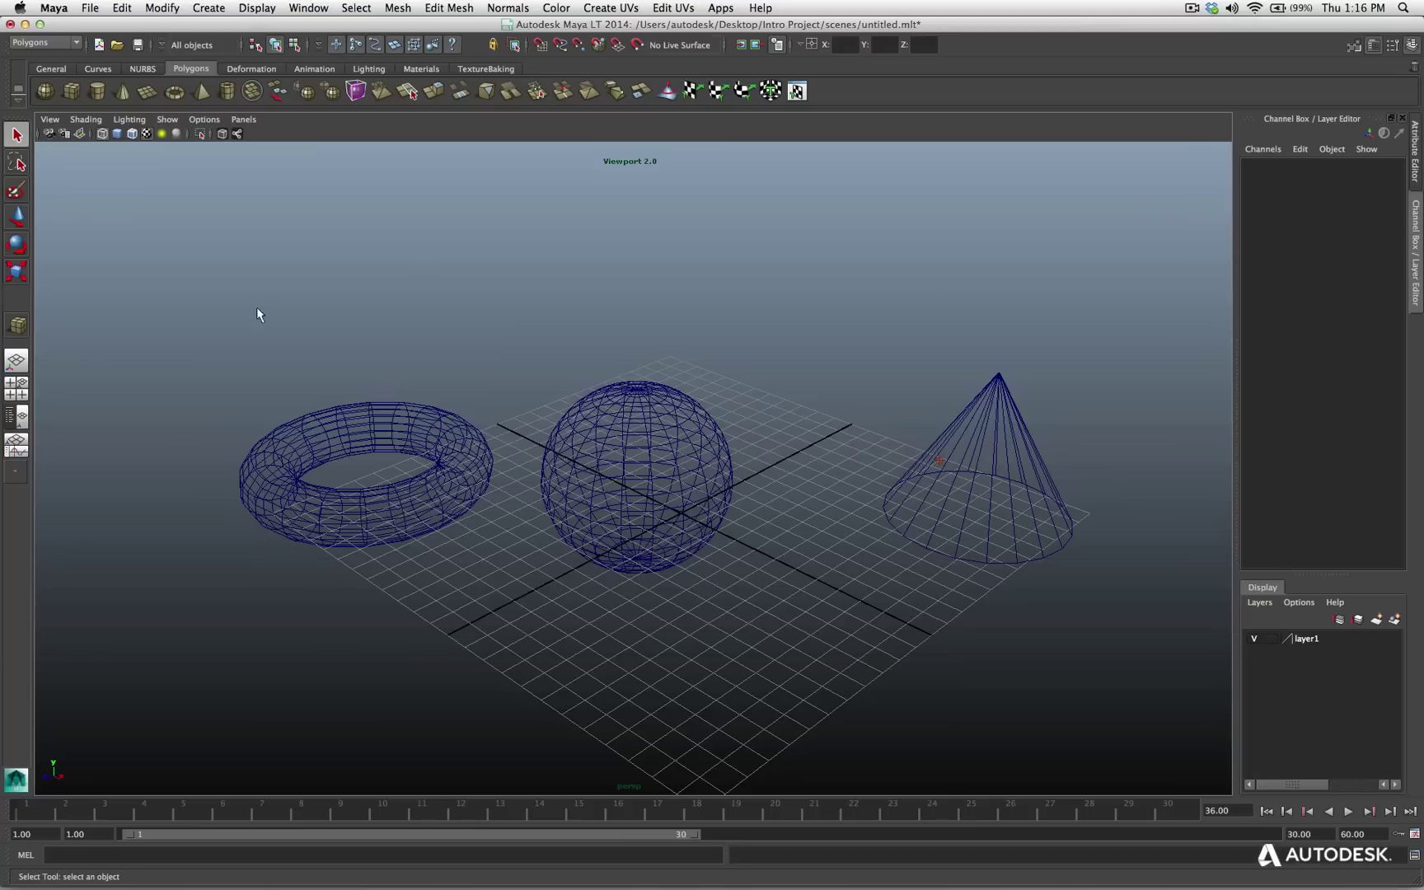
{"action": "left_click", "coordinate": [52, 119]}
{"action": "mouse_move", "coordinate": [177, 117]}
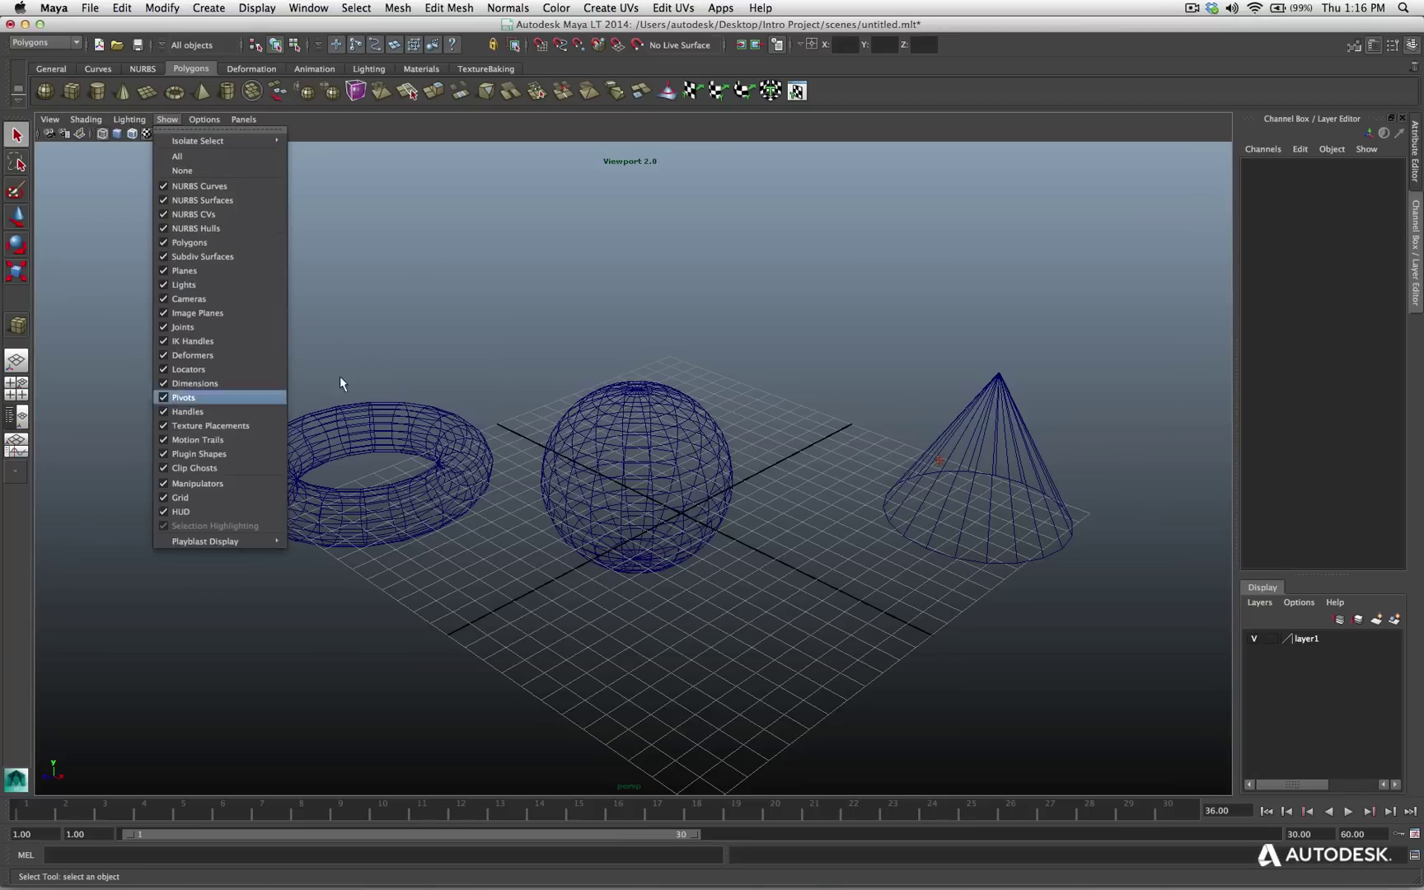
{"action": "left_click", "coordinate": [553, 256]}
- Examine the View commands in the hotbox's row of pane-specific commands
{"action": "key", "text": "space"}
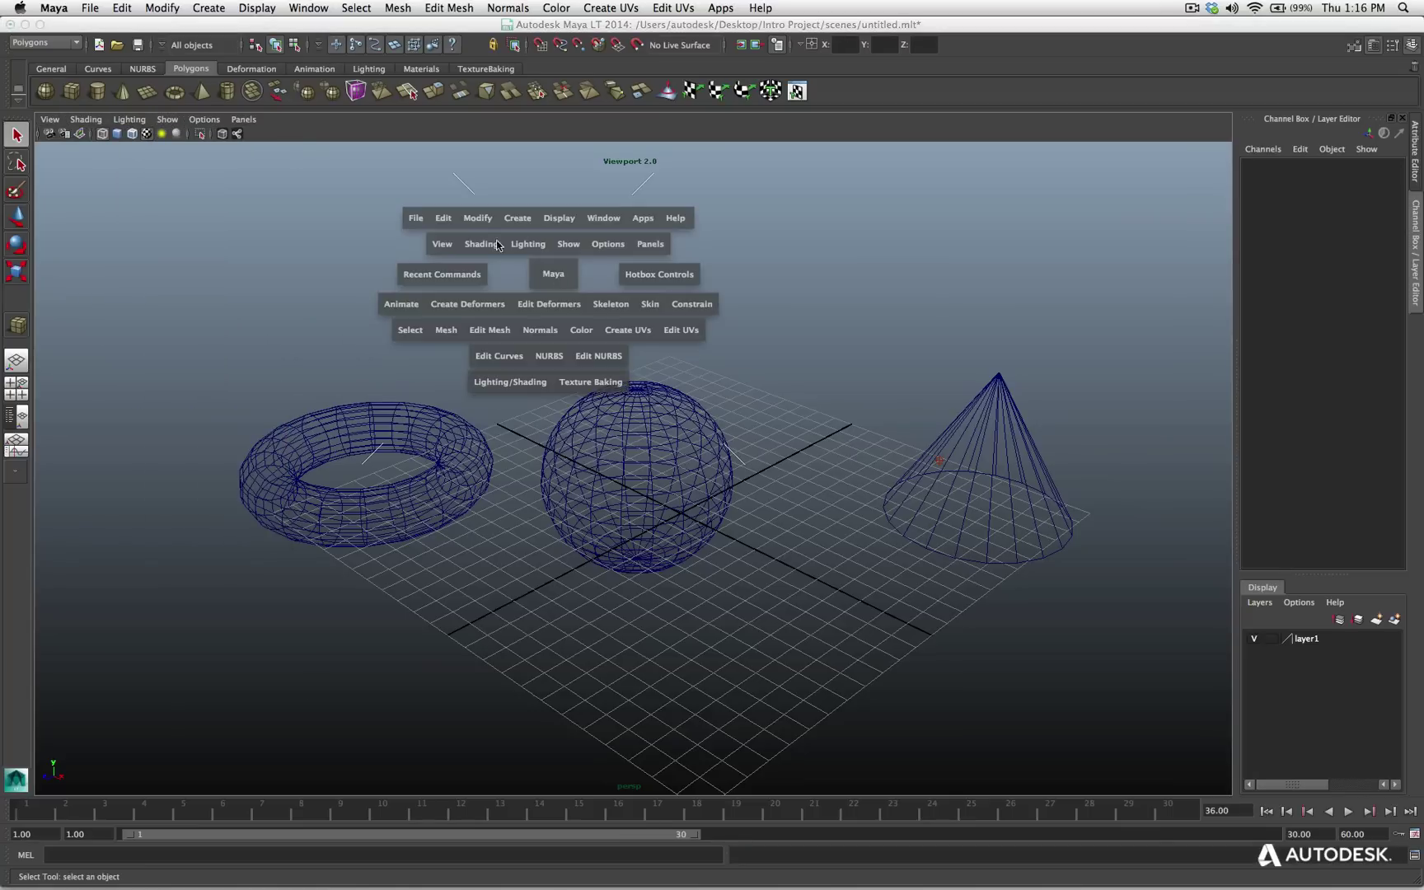
{"action": "left_click", "coordinate": [440, 244]}
{"action": "left_click", "coordinate": [441, 244]}
{"action": "key", "text": "space"}
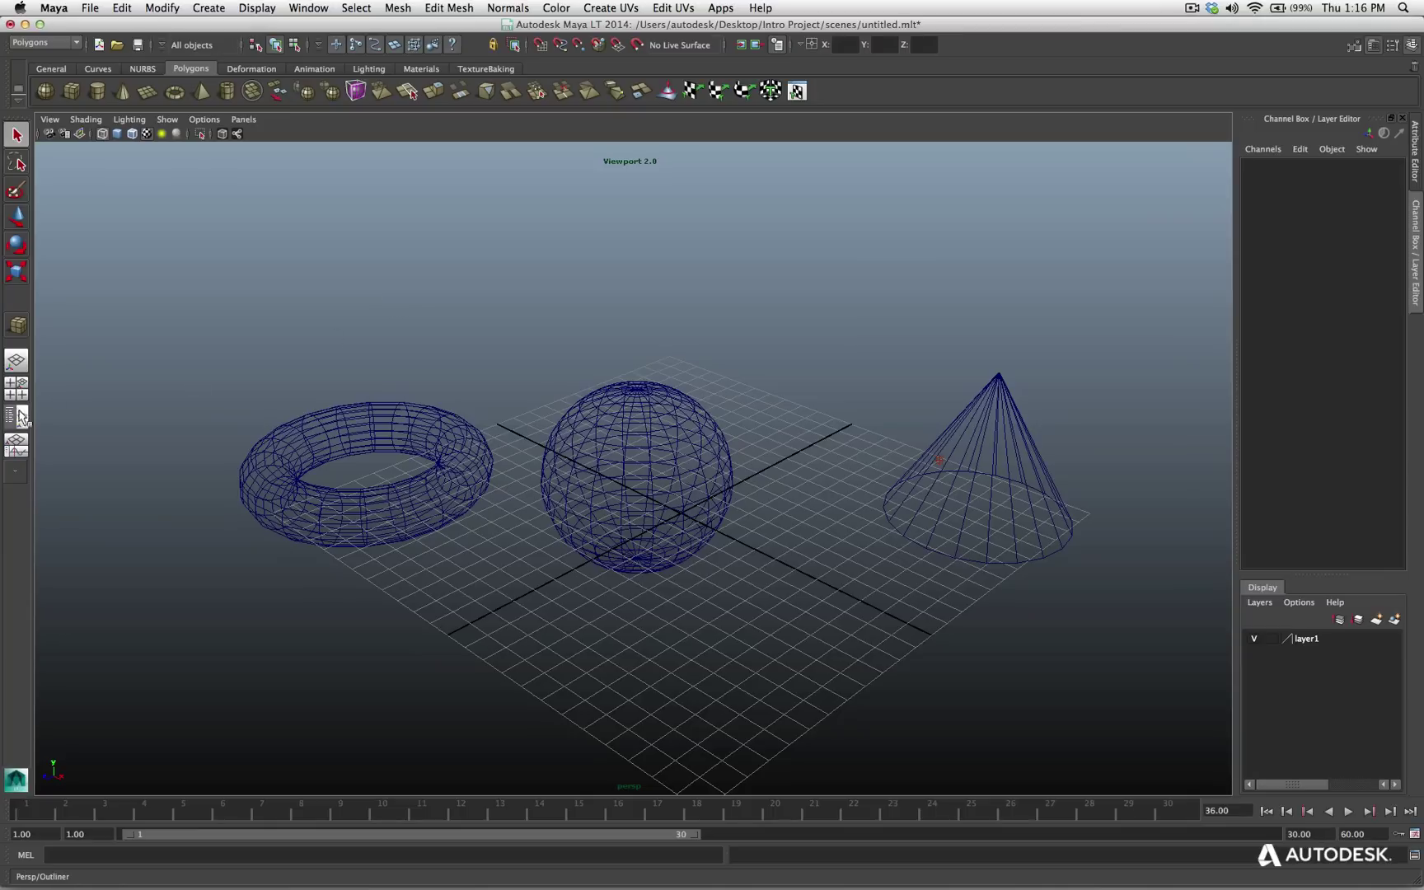
- Switch the workspace to the Persp/Outliner layout with its quick layout shortcut
{"action": "left_click", "coordinate": [14, 420]}
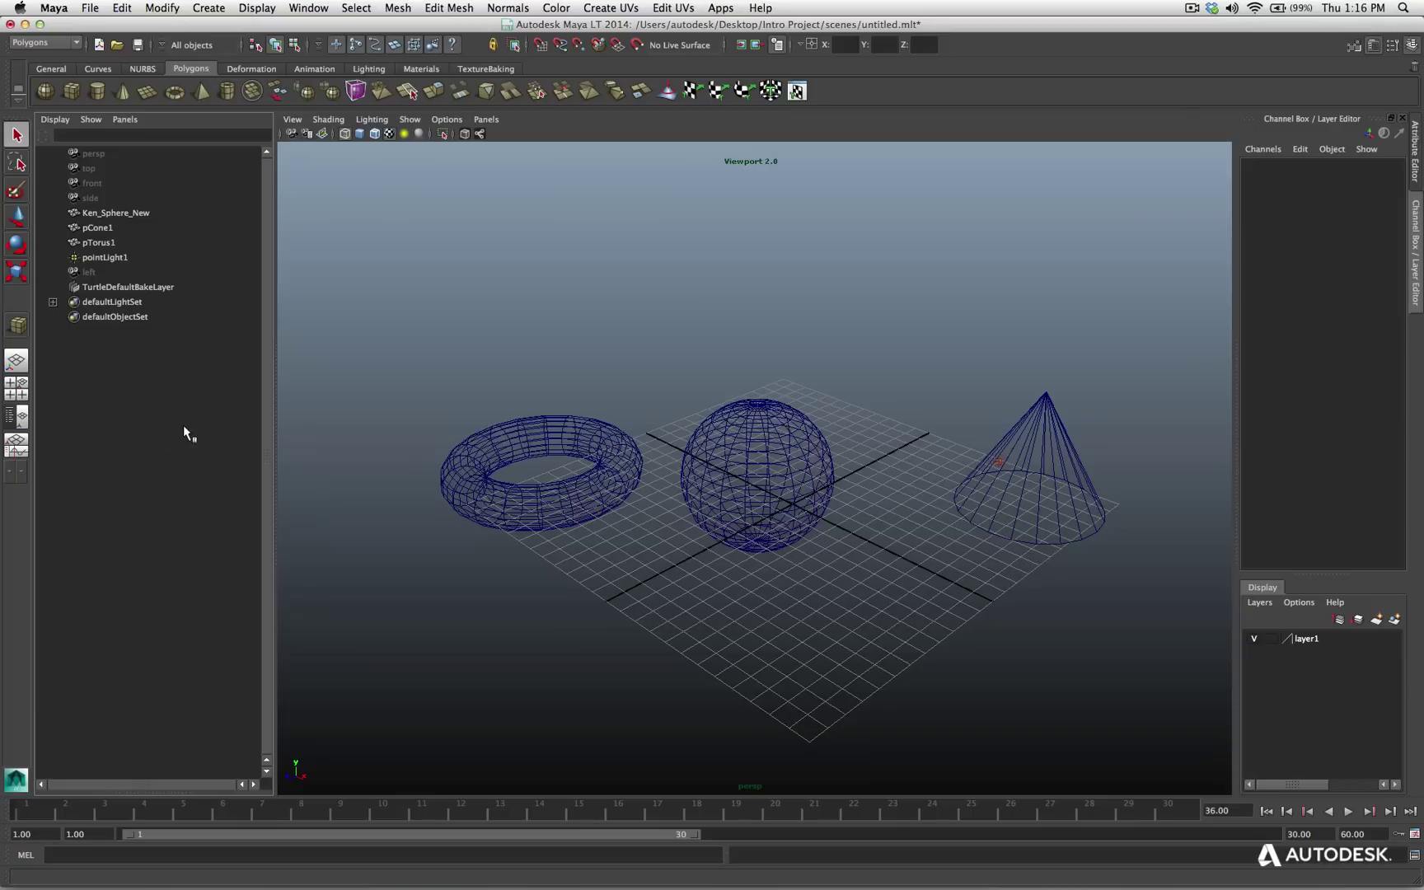
- Bring up the hotbox over the Outliner and examine its pane-specific Display, Show and Panels commands
{"action": "key", "text": "space"}
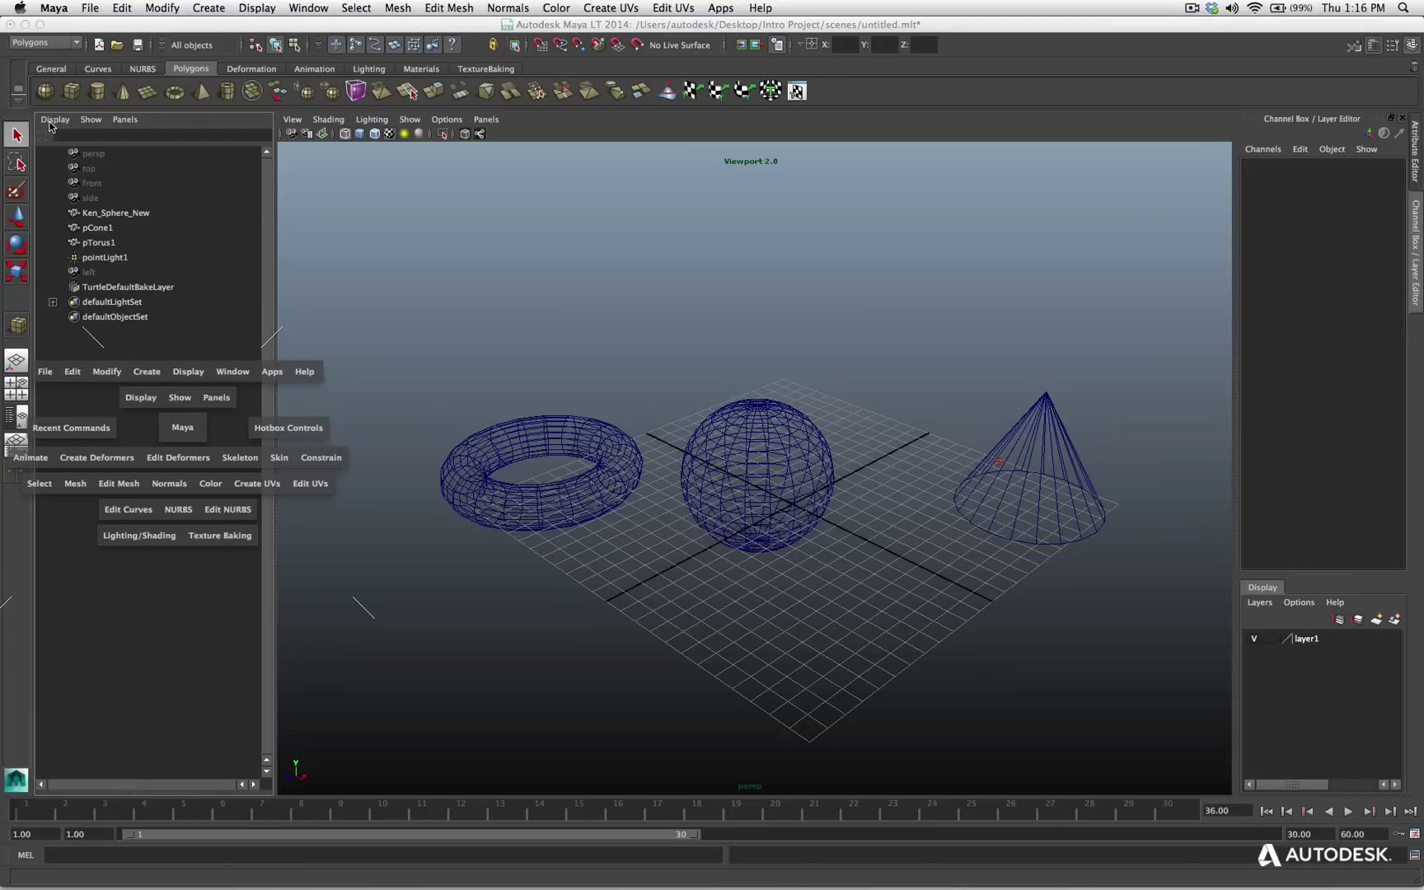
{"action": "key", "text": "space"}
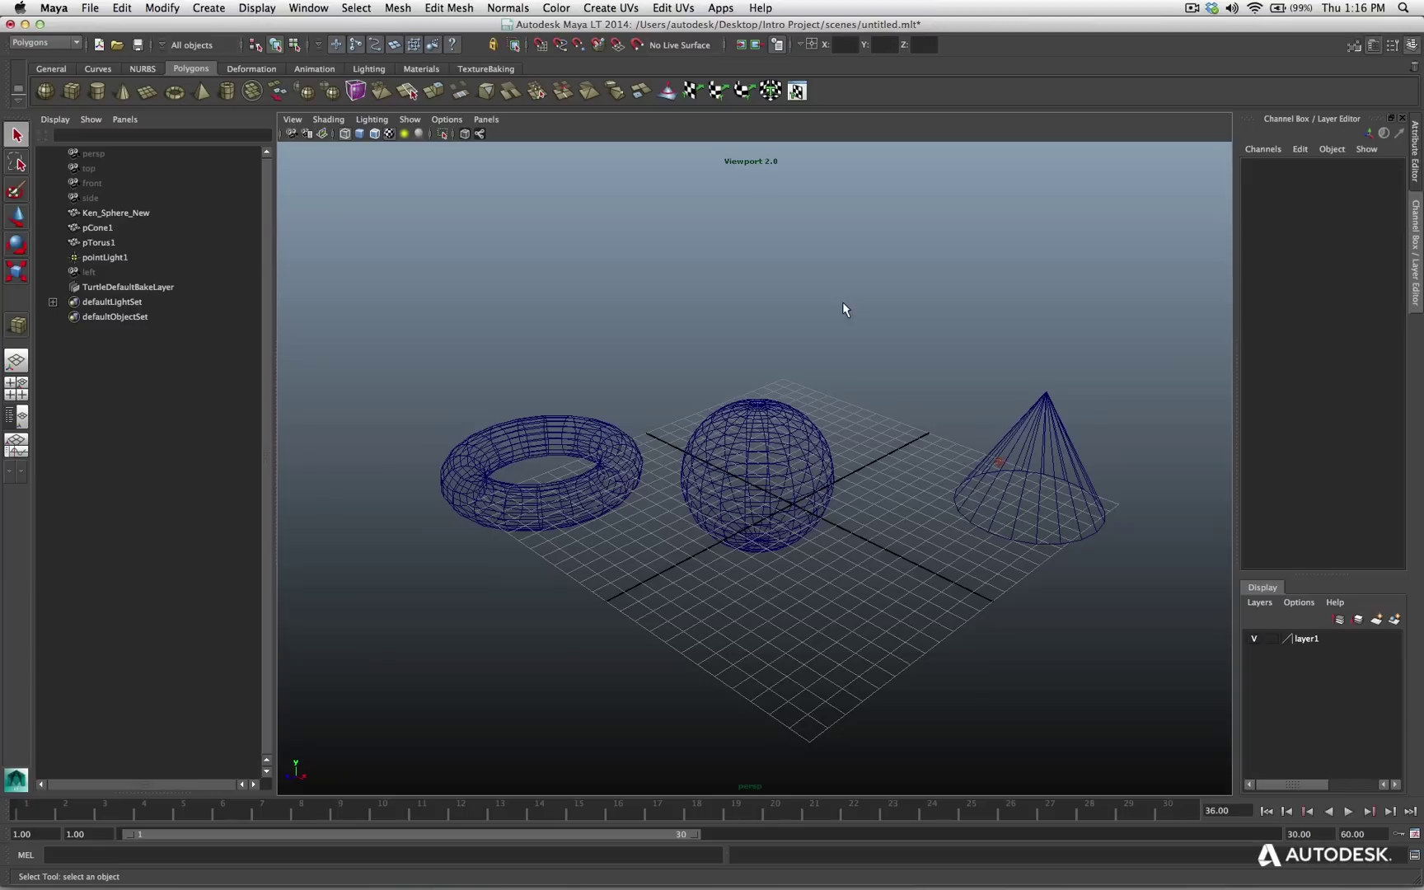
- Switch the workspace to the four-view layout and maximize the perspective view
{"action": "left_click", "coordinate": [16, 389]}
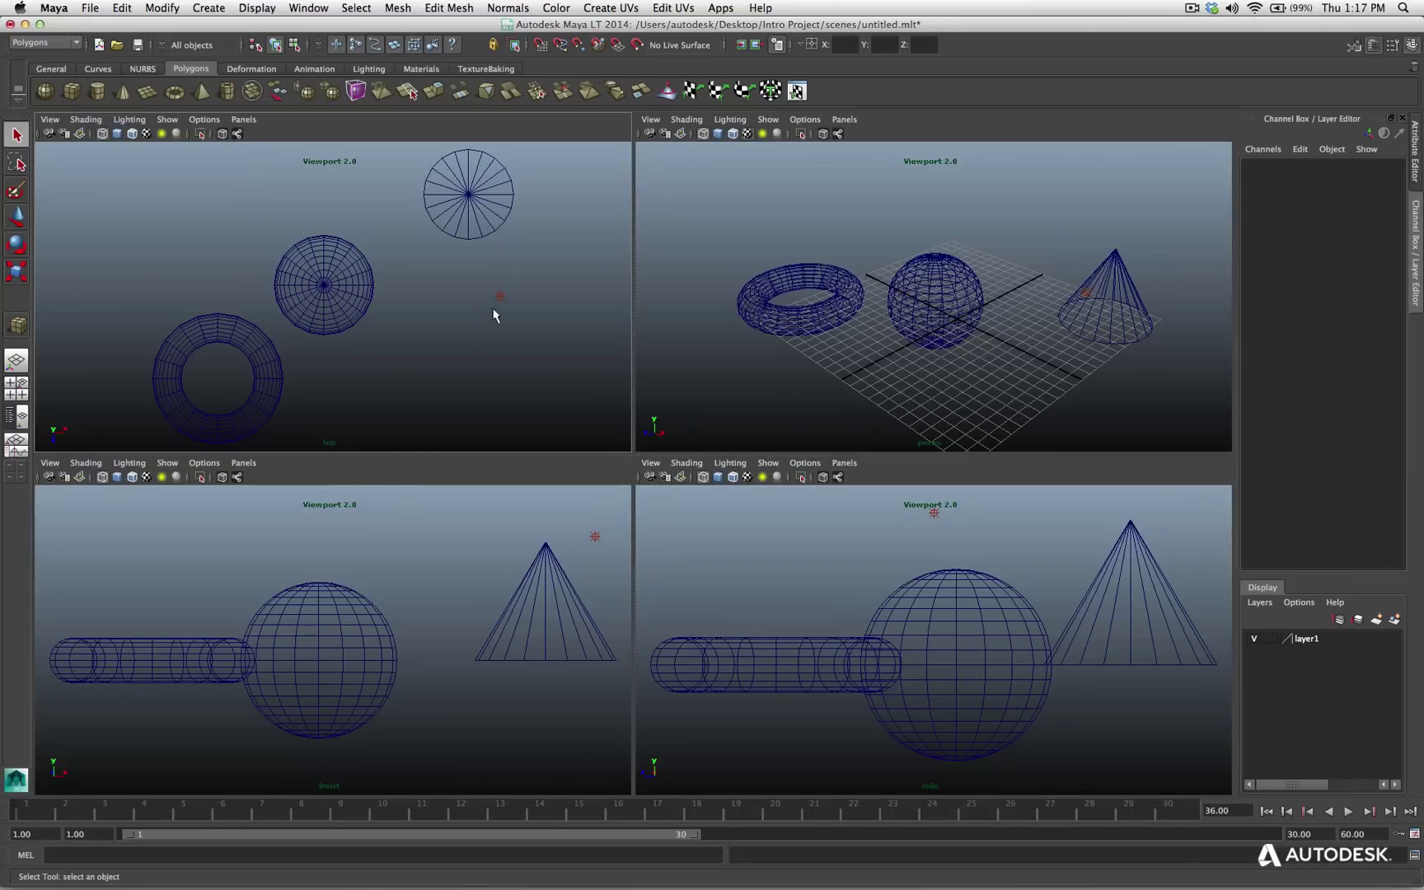
{"action": "key", "text": "space"}
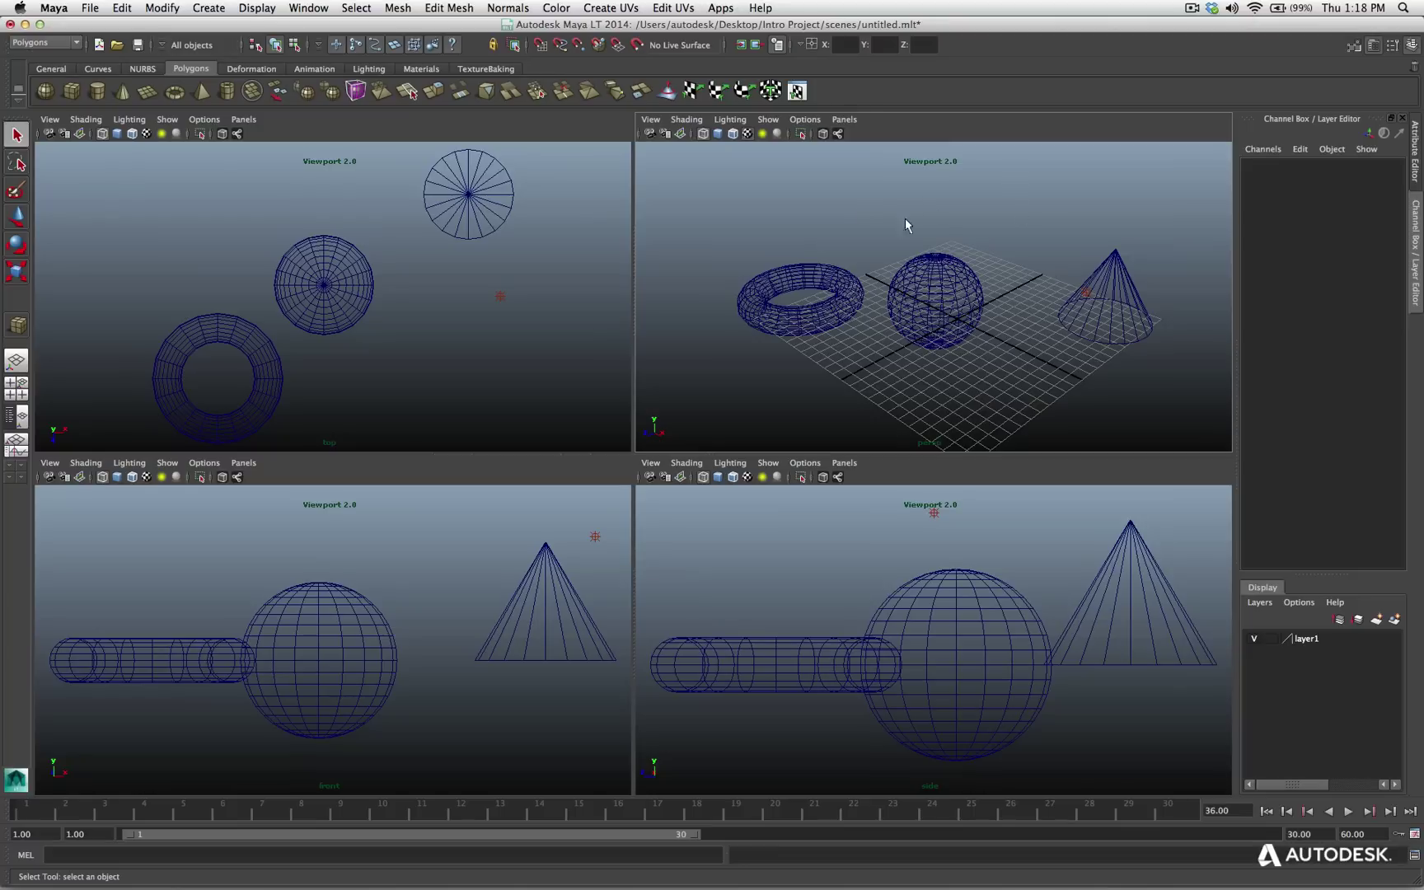
{"action": "key", "text": "space"}
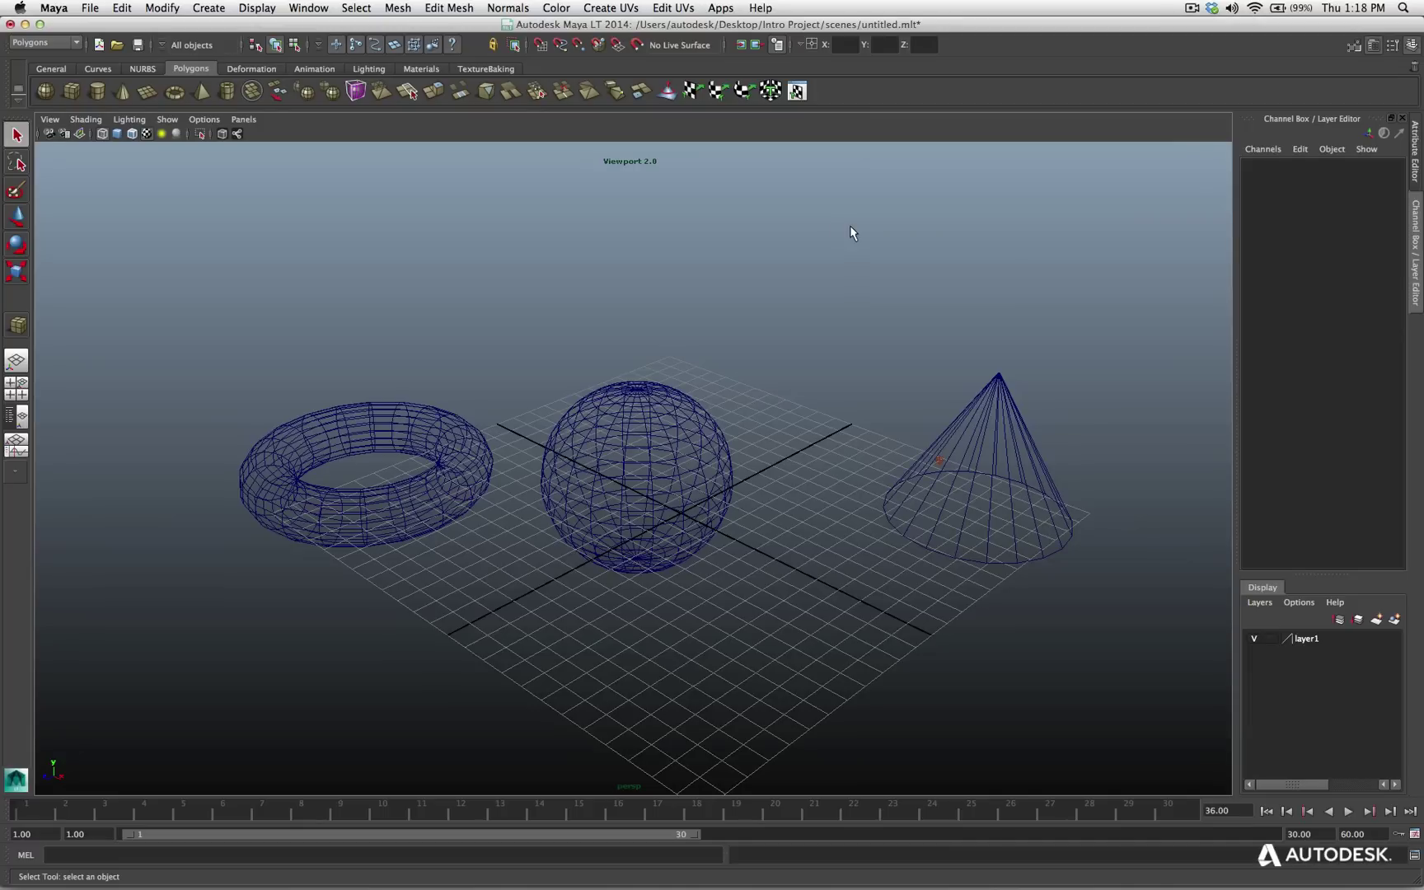
- Select the sphere and examine its marking menu of component modes and object commands
{"action": "left_click", "coordinate": [727, 427]}
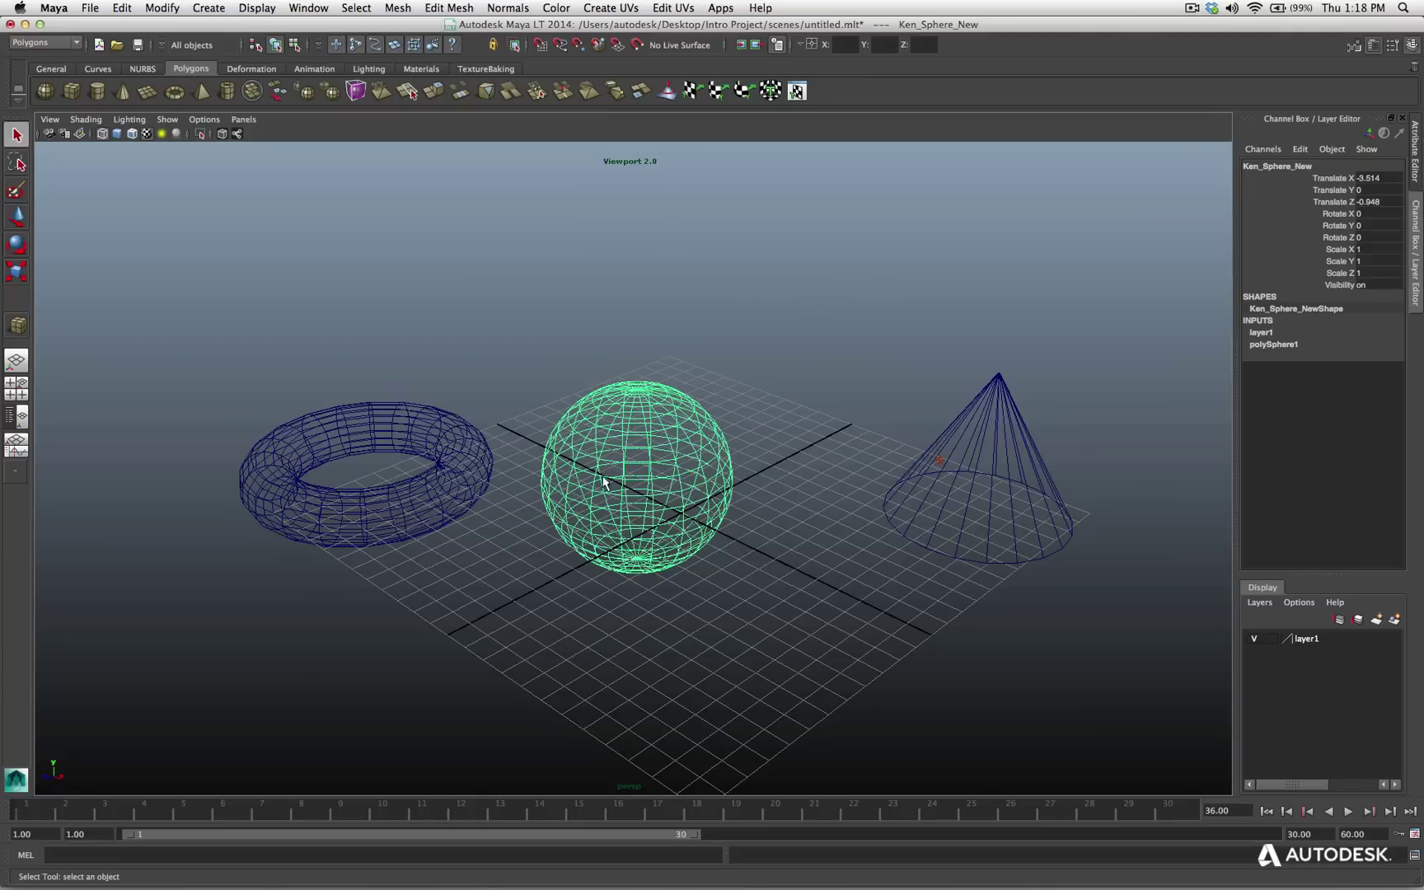
{"action": "right_click", "coordinate": [642, 483]}
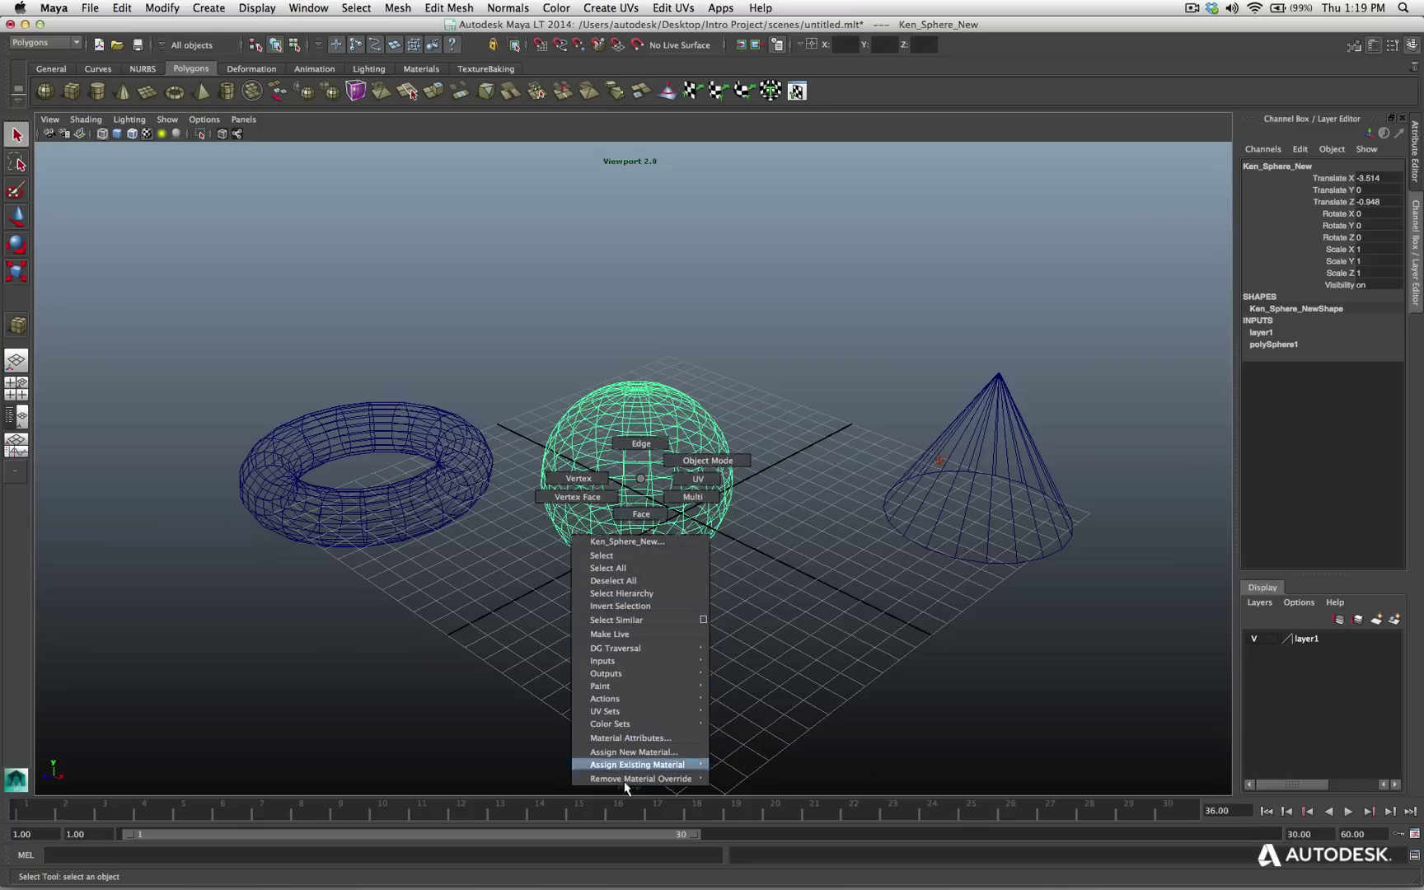
{"action": "right_click_drag", "start_coordinate": [642, 660], "coordinate": [641, 484]}
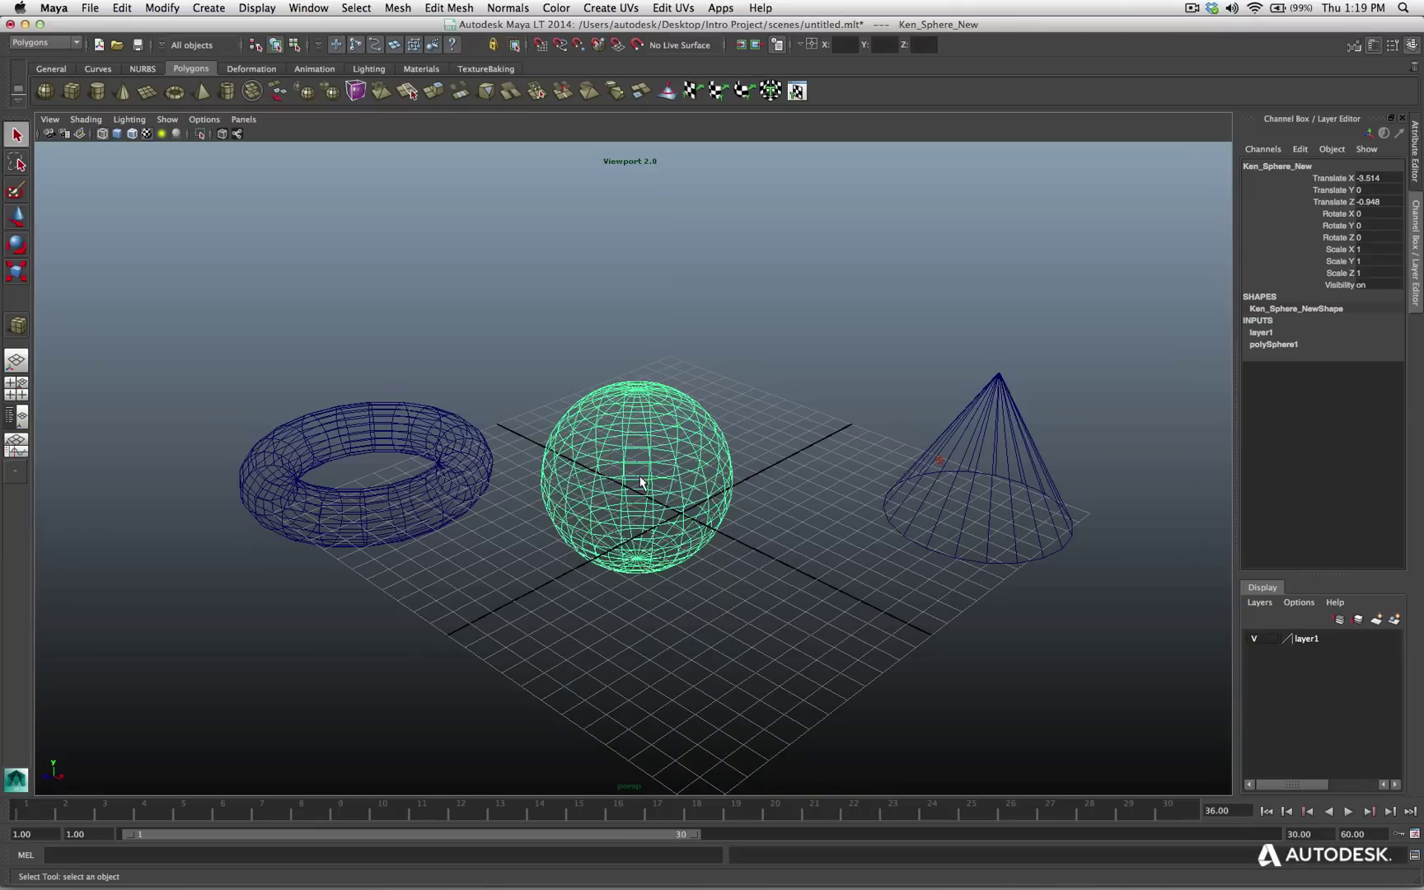
{"action": "right_click", "coordinate": [641, 484]}
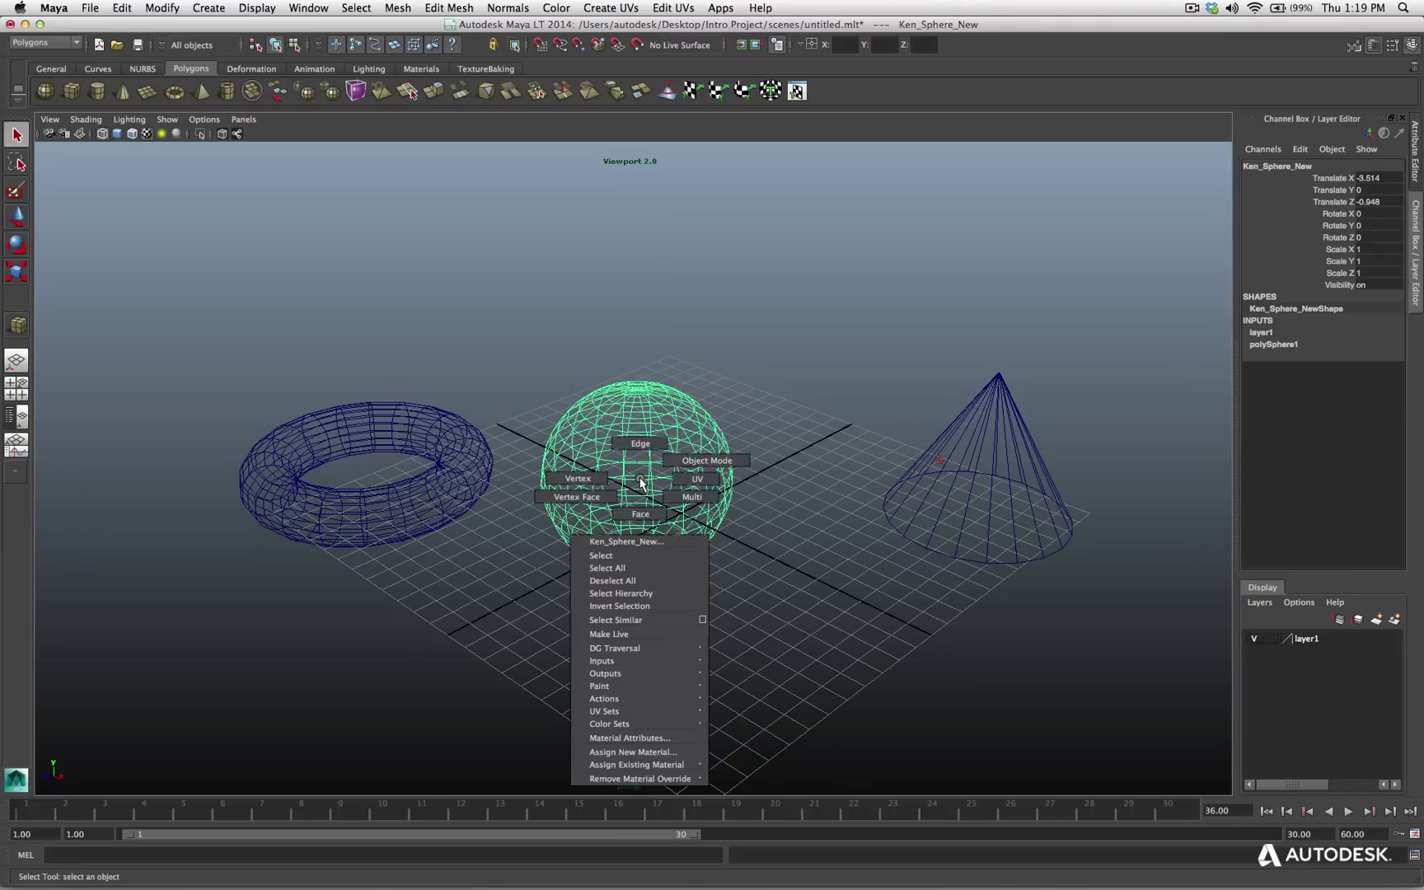
{"action": "left_click", "coordinate": [641, 484]}
- Examine the marking menus of the unselected cone and torus, including the torus's Vertex mode
{"action": "right_click", "coordinate": [928, 494]}
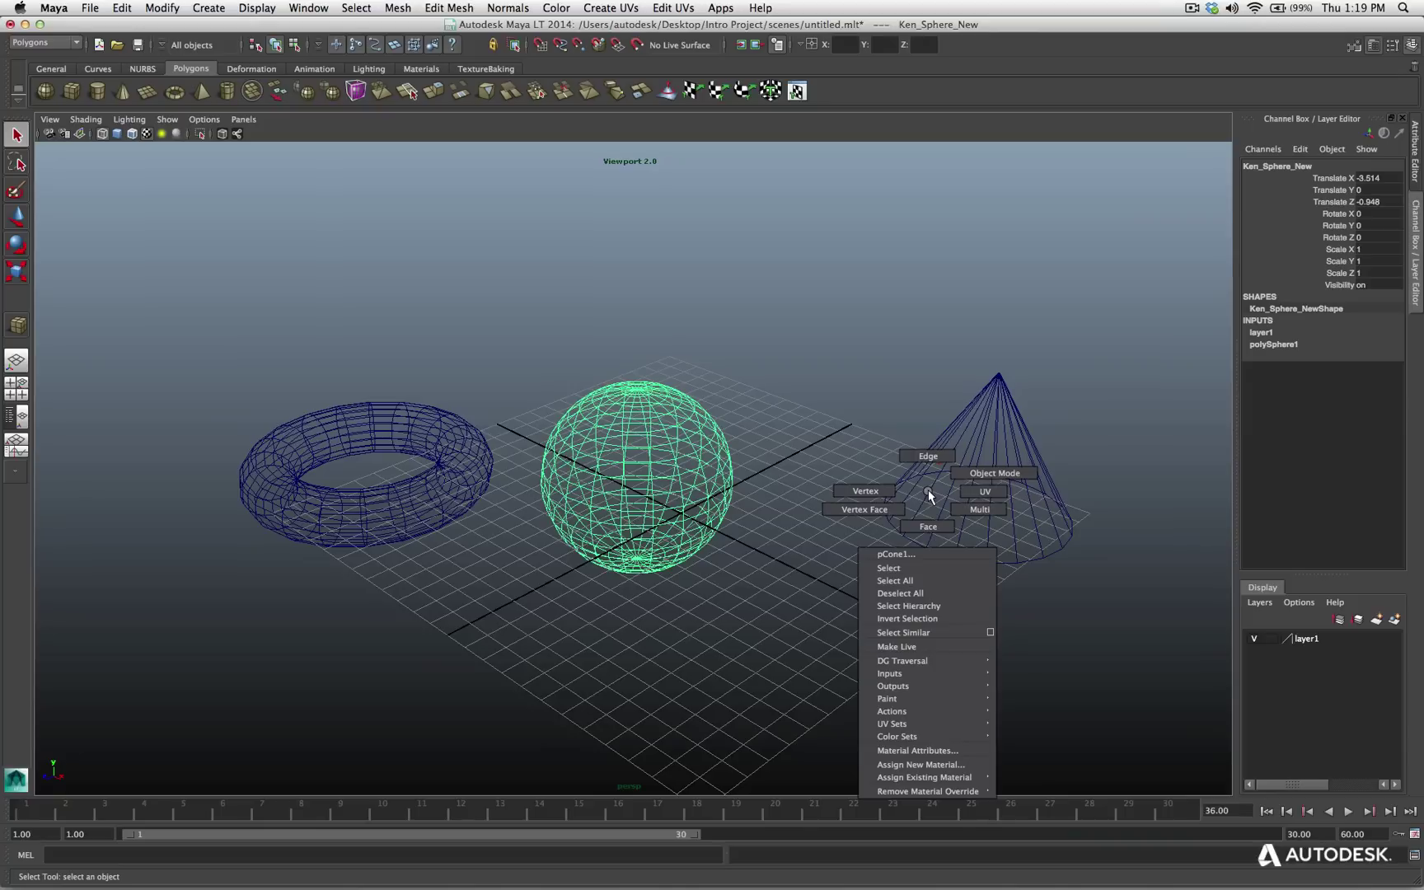
{"action": "left_click", "coordinate": [929, 495]}
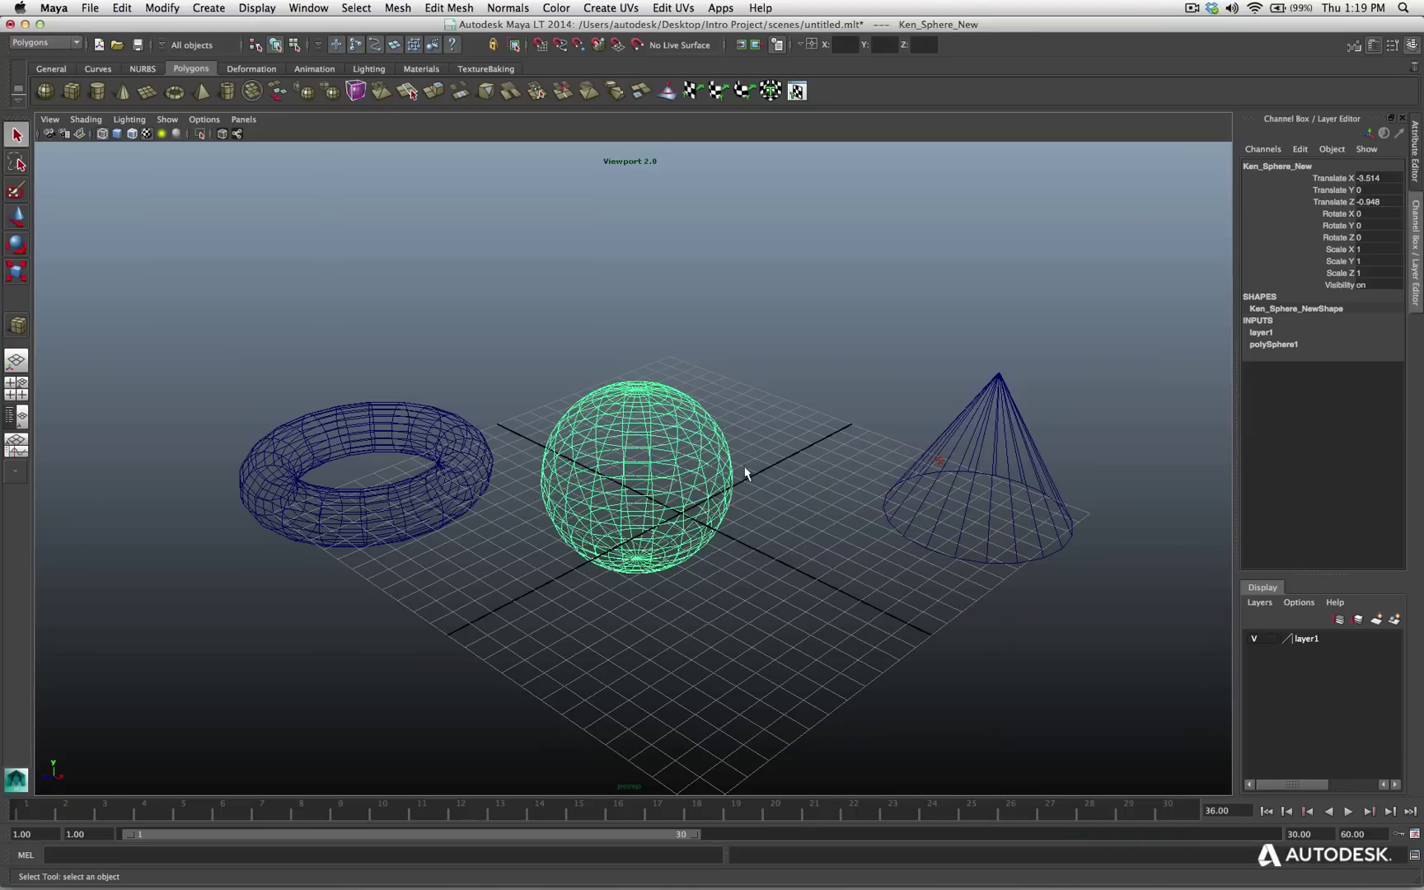
{"action": "right_click", "coordinate": [414, 506]}
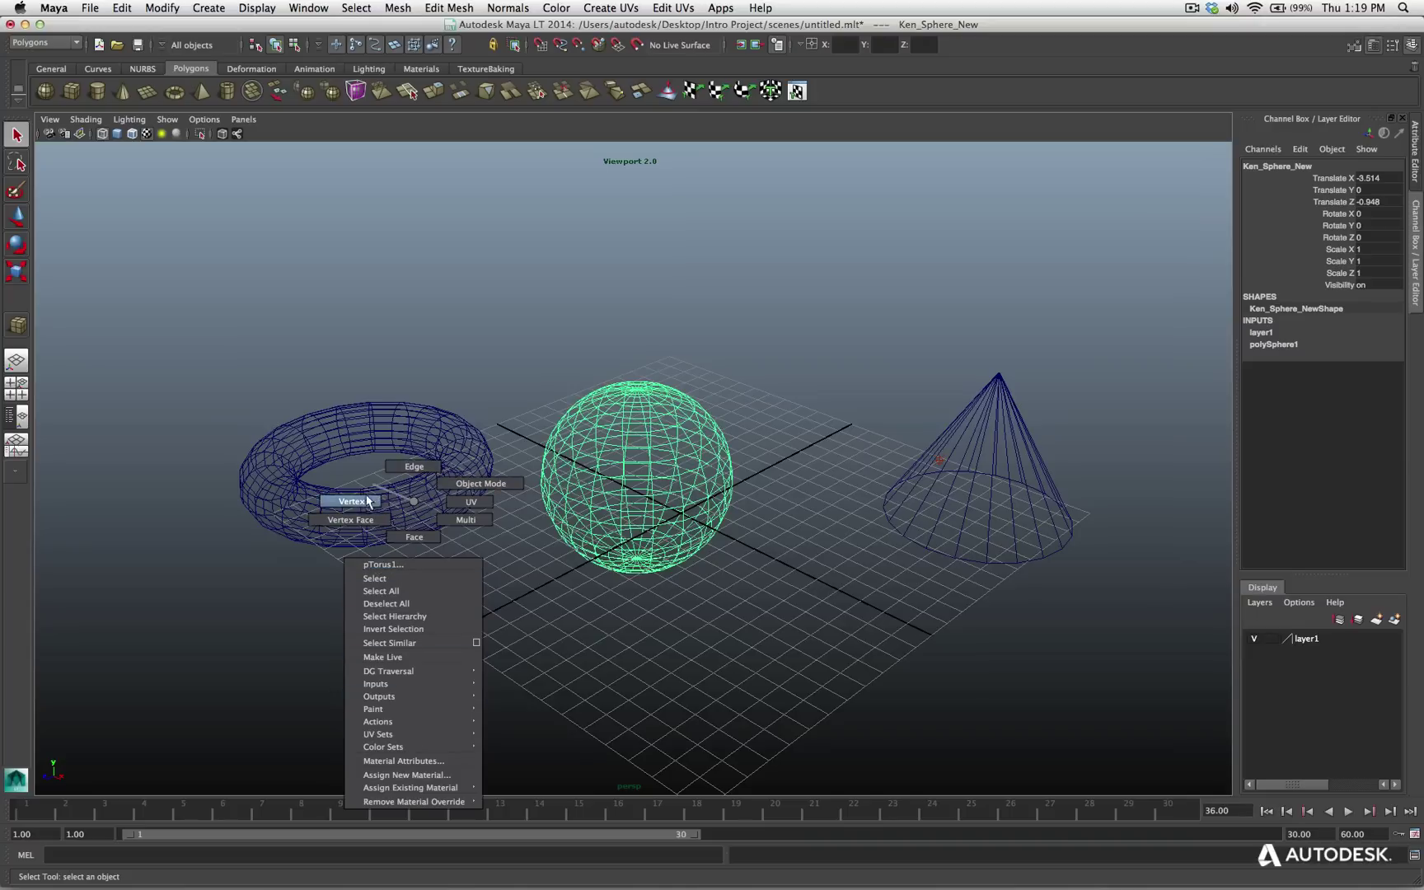
{"action": "left_click", "coordinate": [412, 505]}
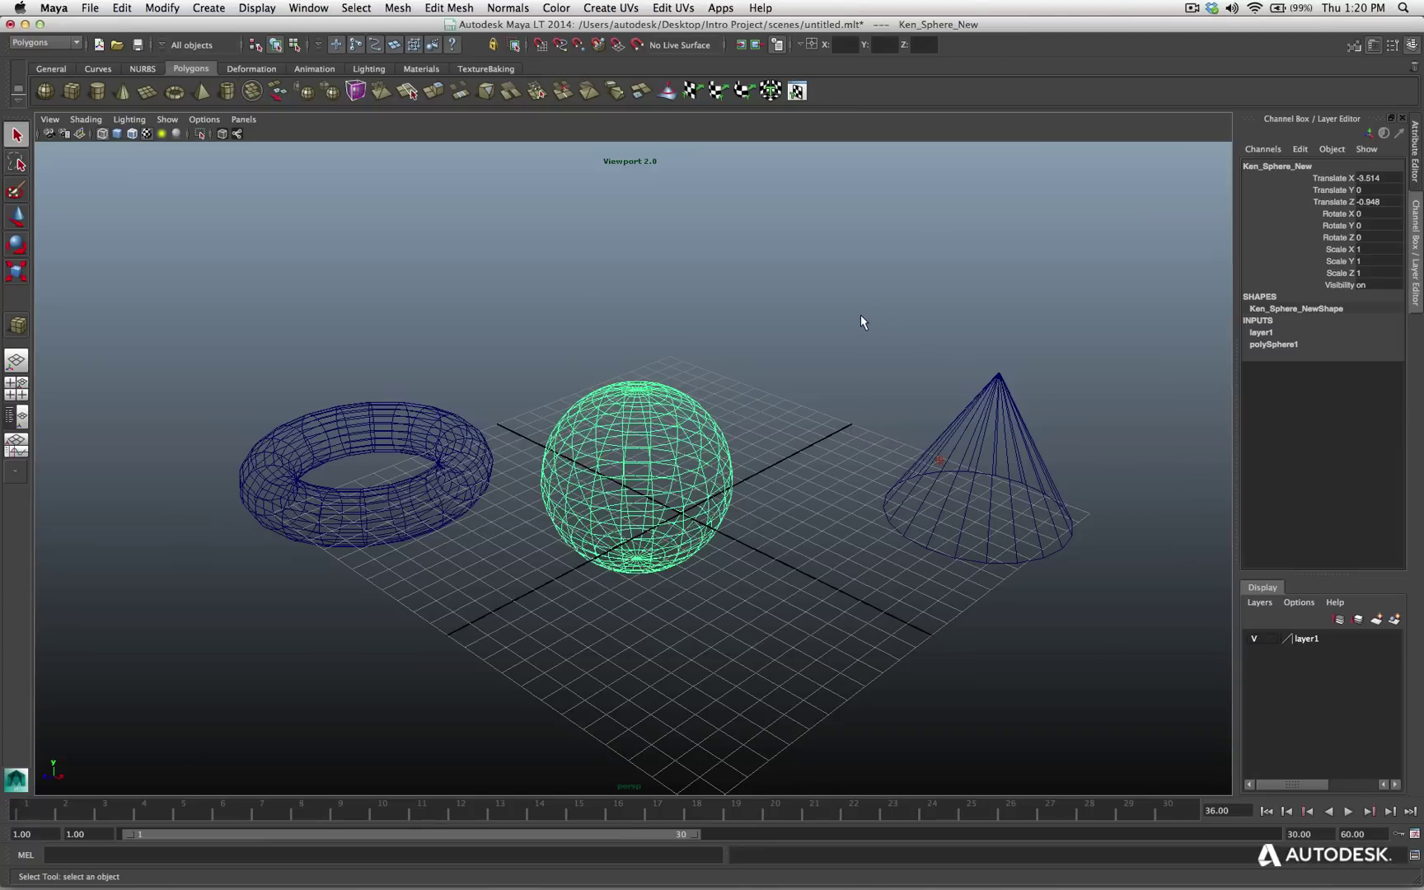
- Bring up the hotbox over the perspective view and examine its rows of commands
{"action": "key", "text": "space"}
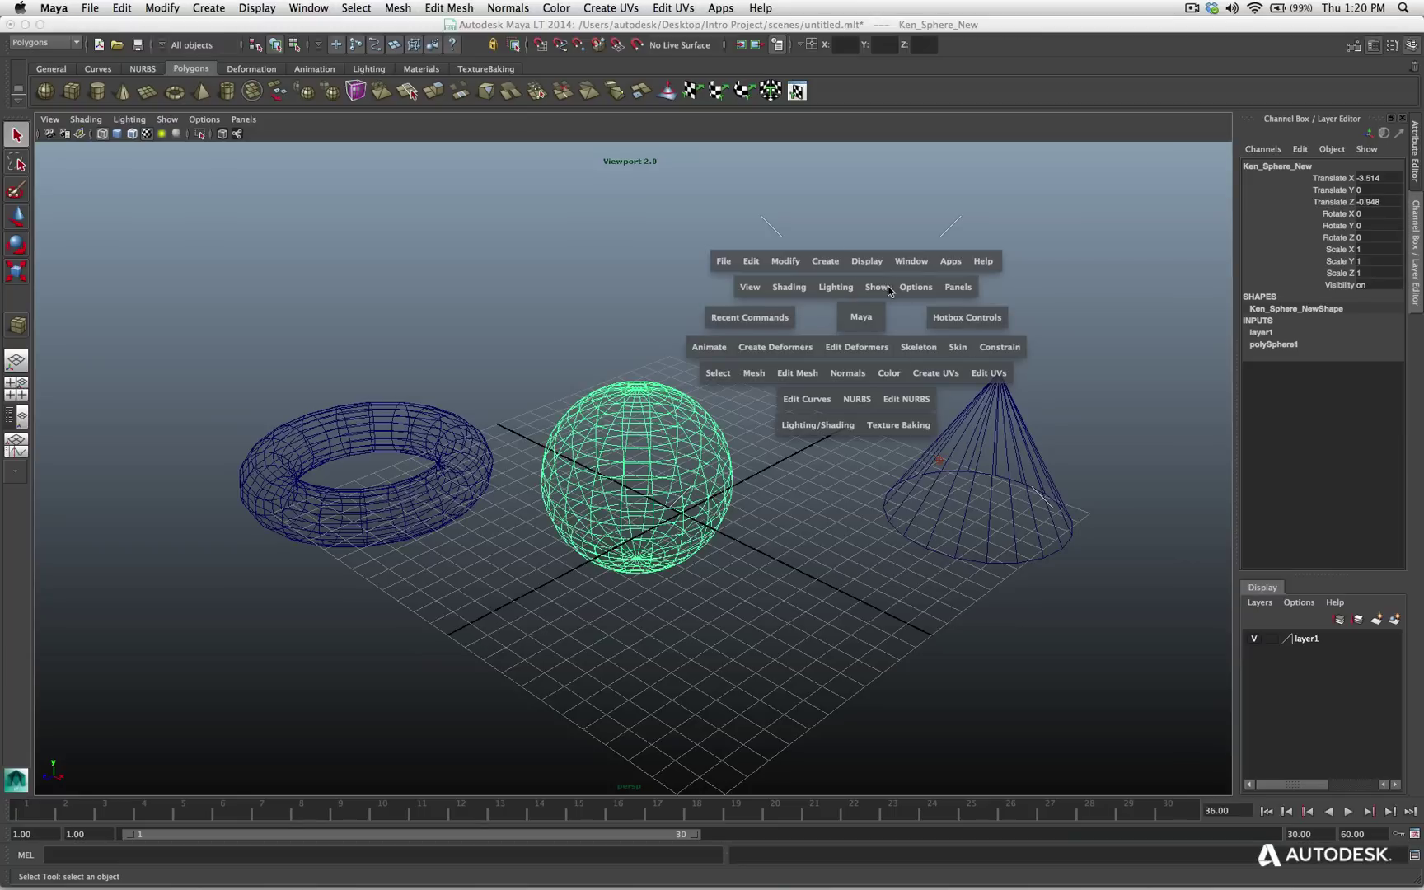